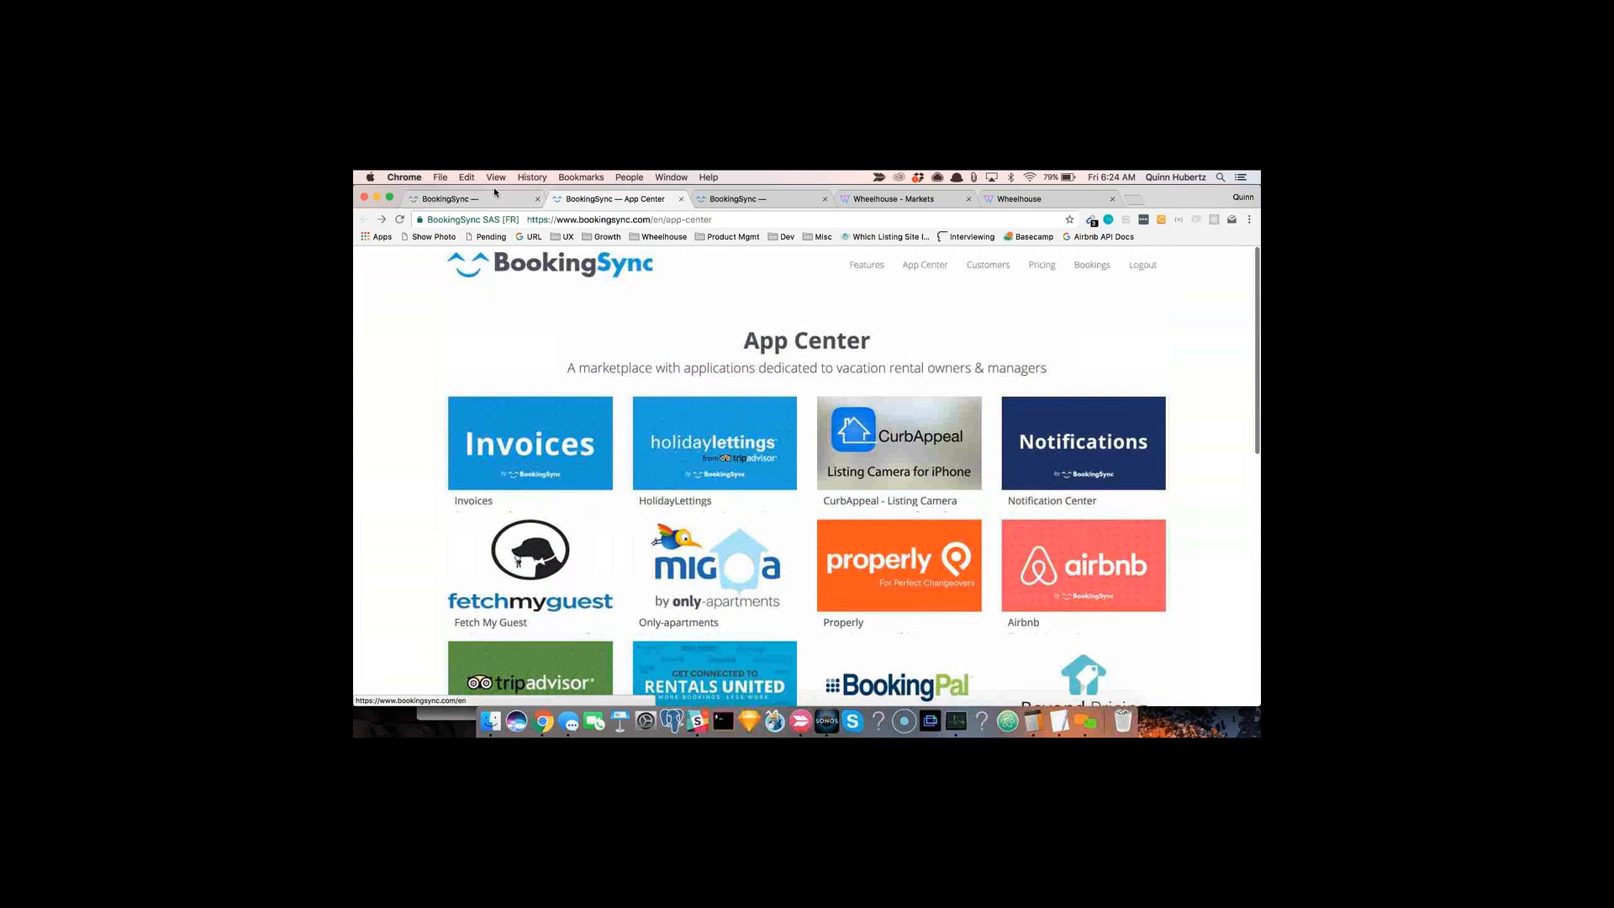
Step: Browse the installed apps on the BookingSync Apps page, including the Wheelhouse private app
left_click(450, 199)
scroll(747, 431, "up", 3)
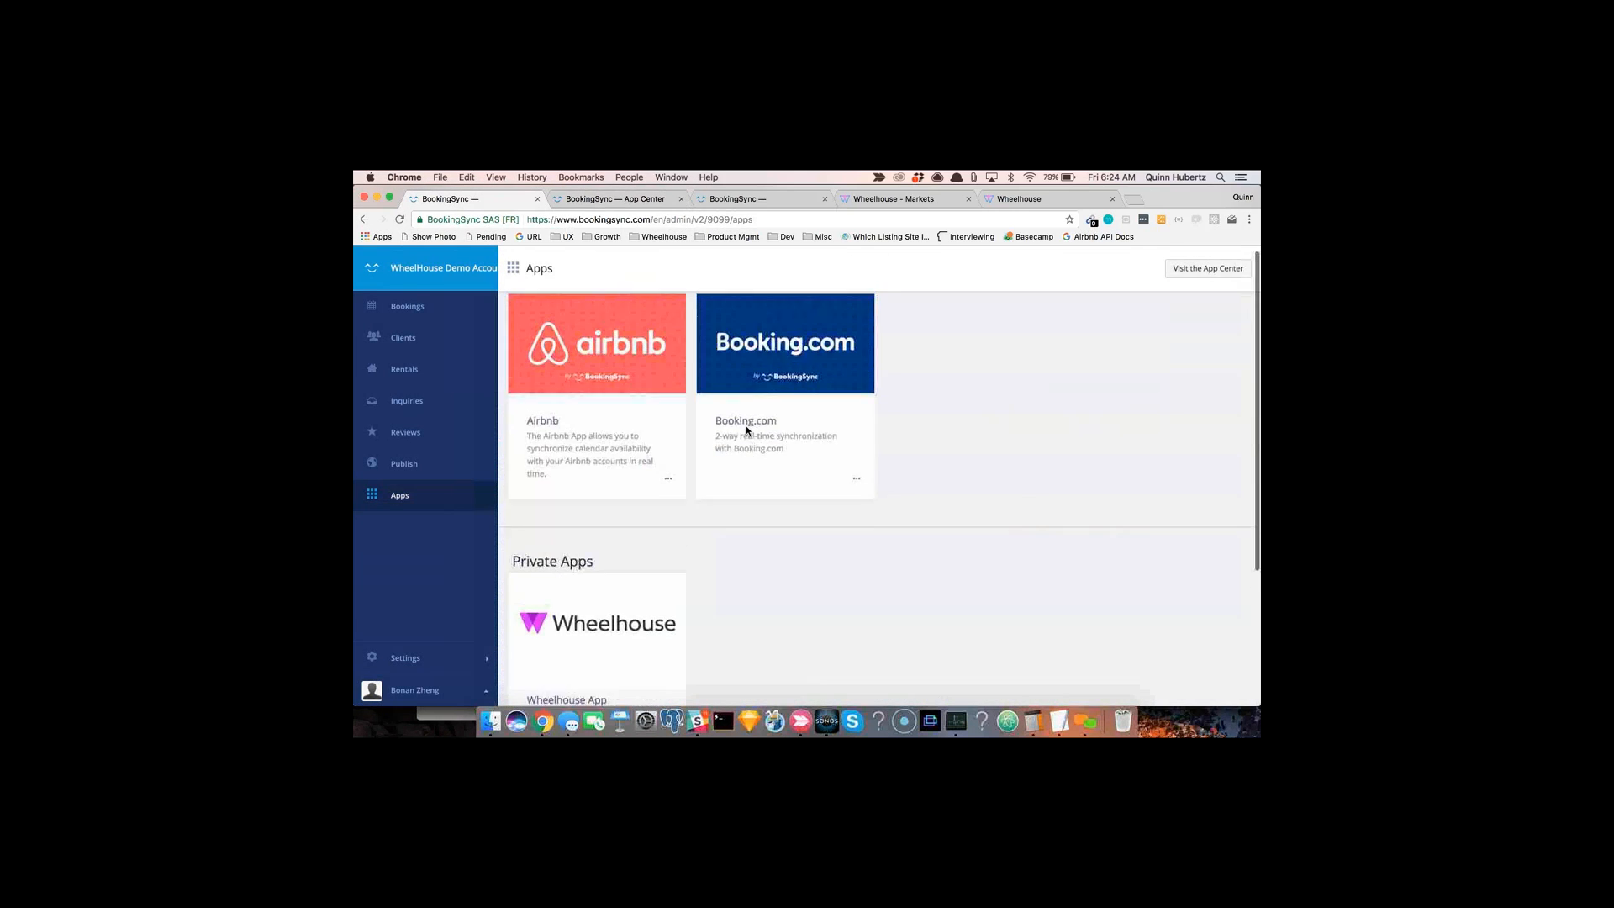
scroll(796, 580, "down", 3)
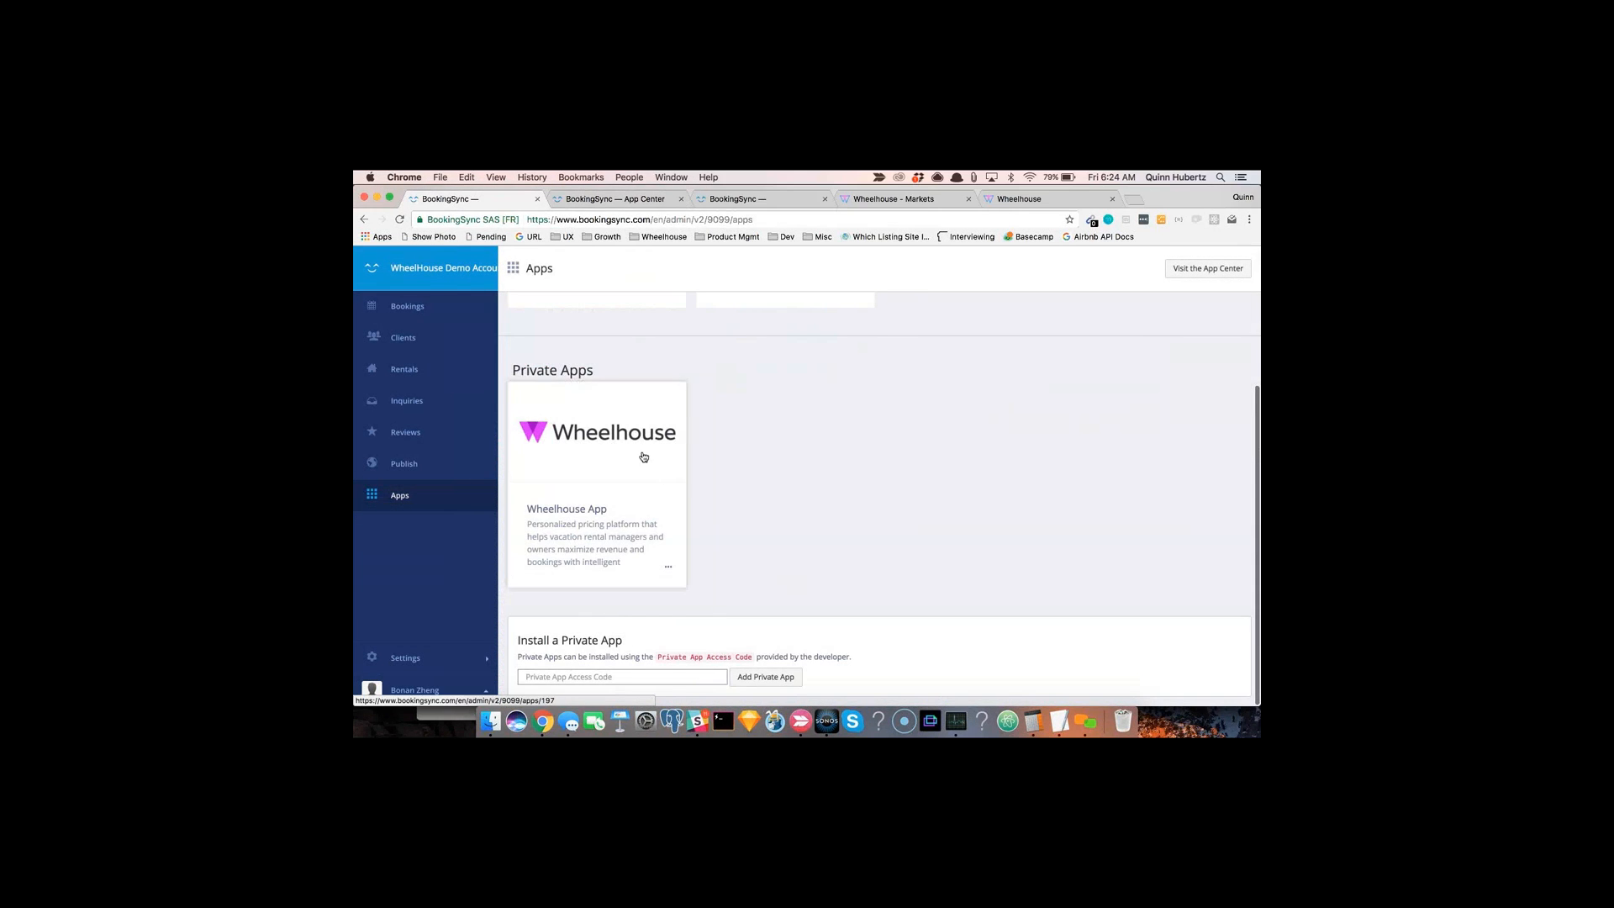
scroll(885, 474, "up", 2)
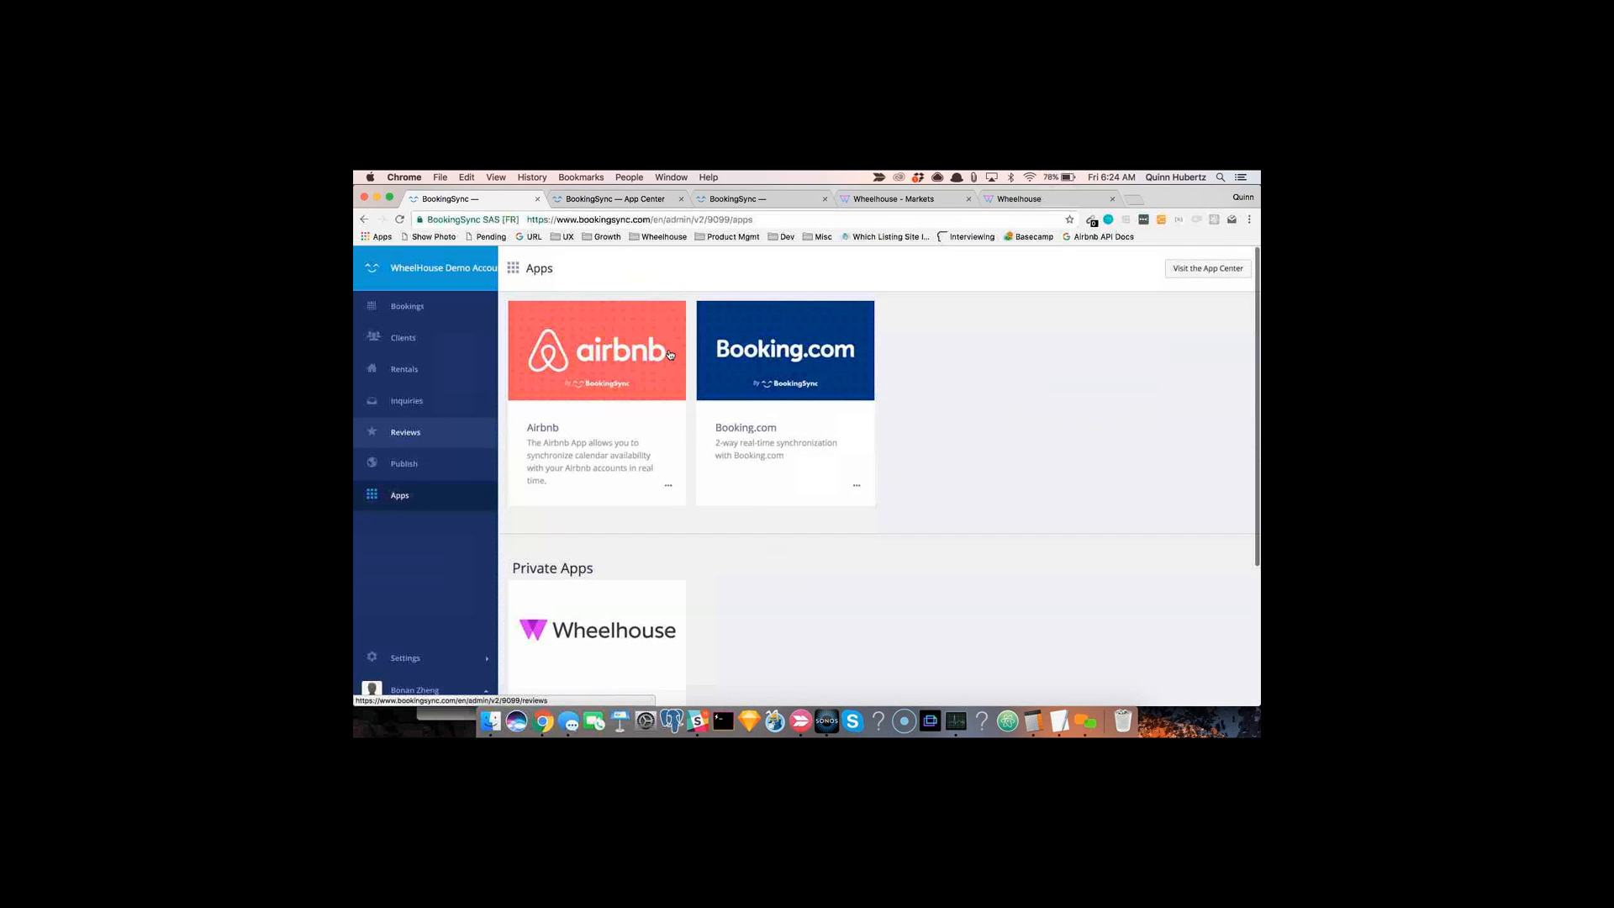
scroll(774, 483, "down", 2)
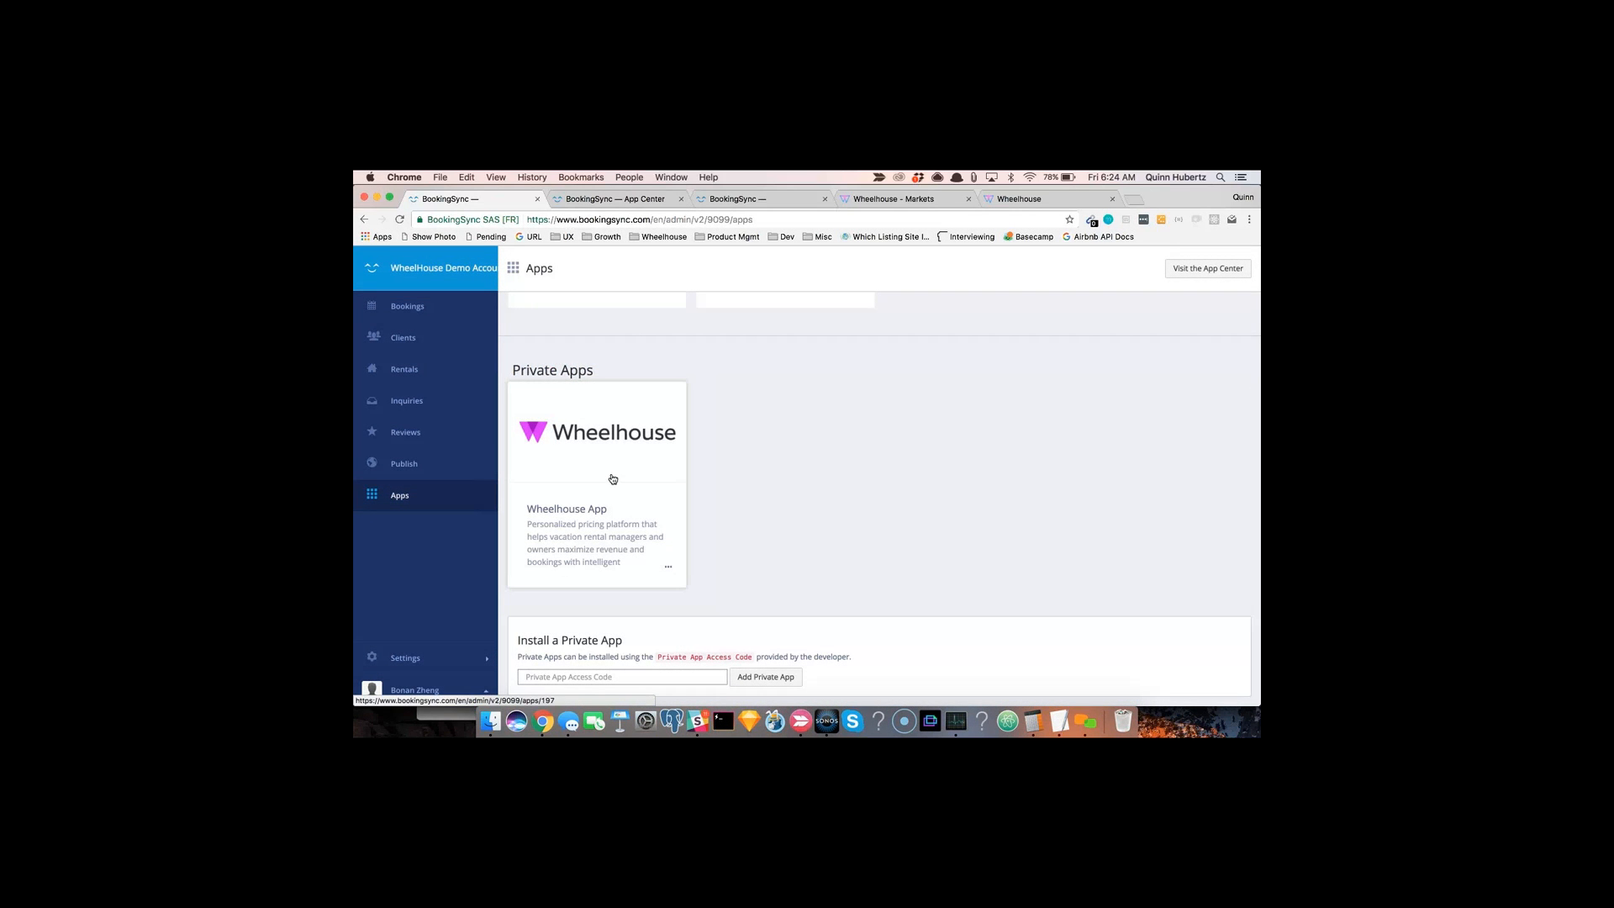
Step: Switch through the open tabs to the App Center, the Wheelhouse markets page and the Wheelhouse listings dashboard
left_click(624, 204)
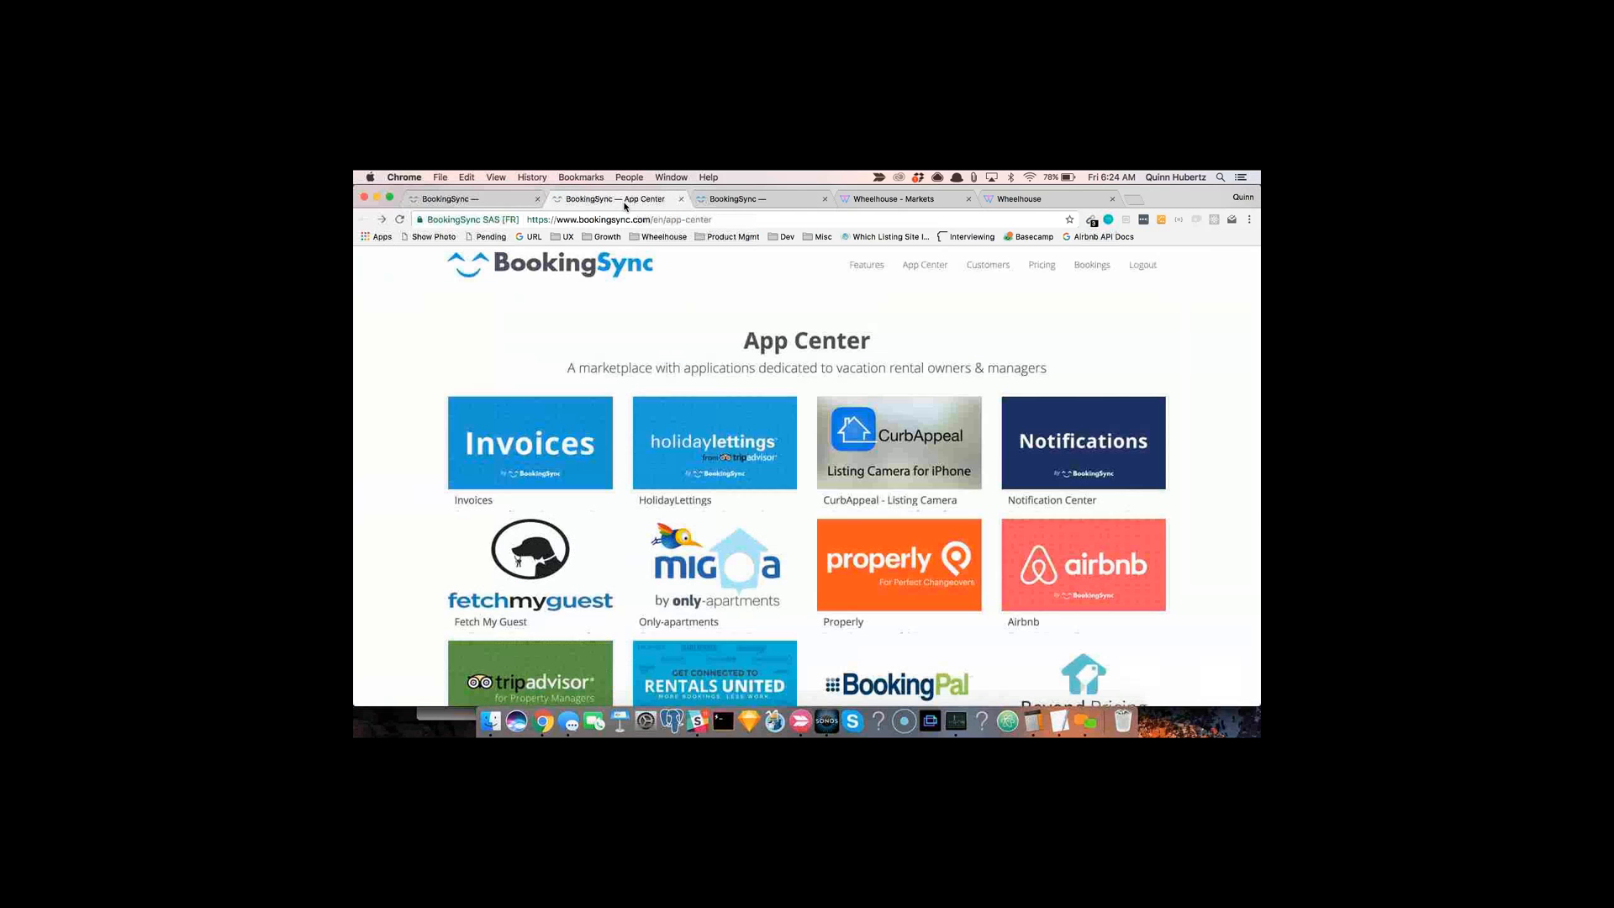
left_click(708, 205)
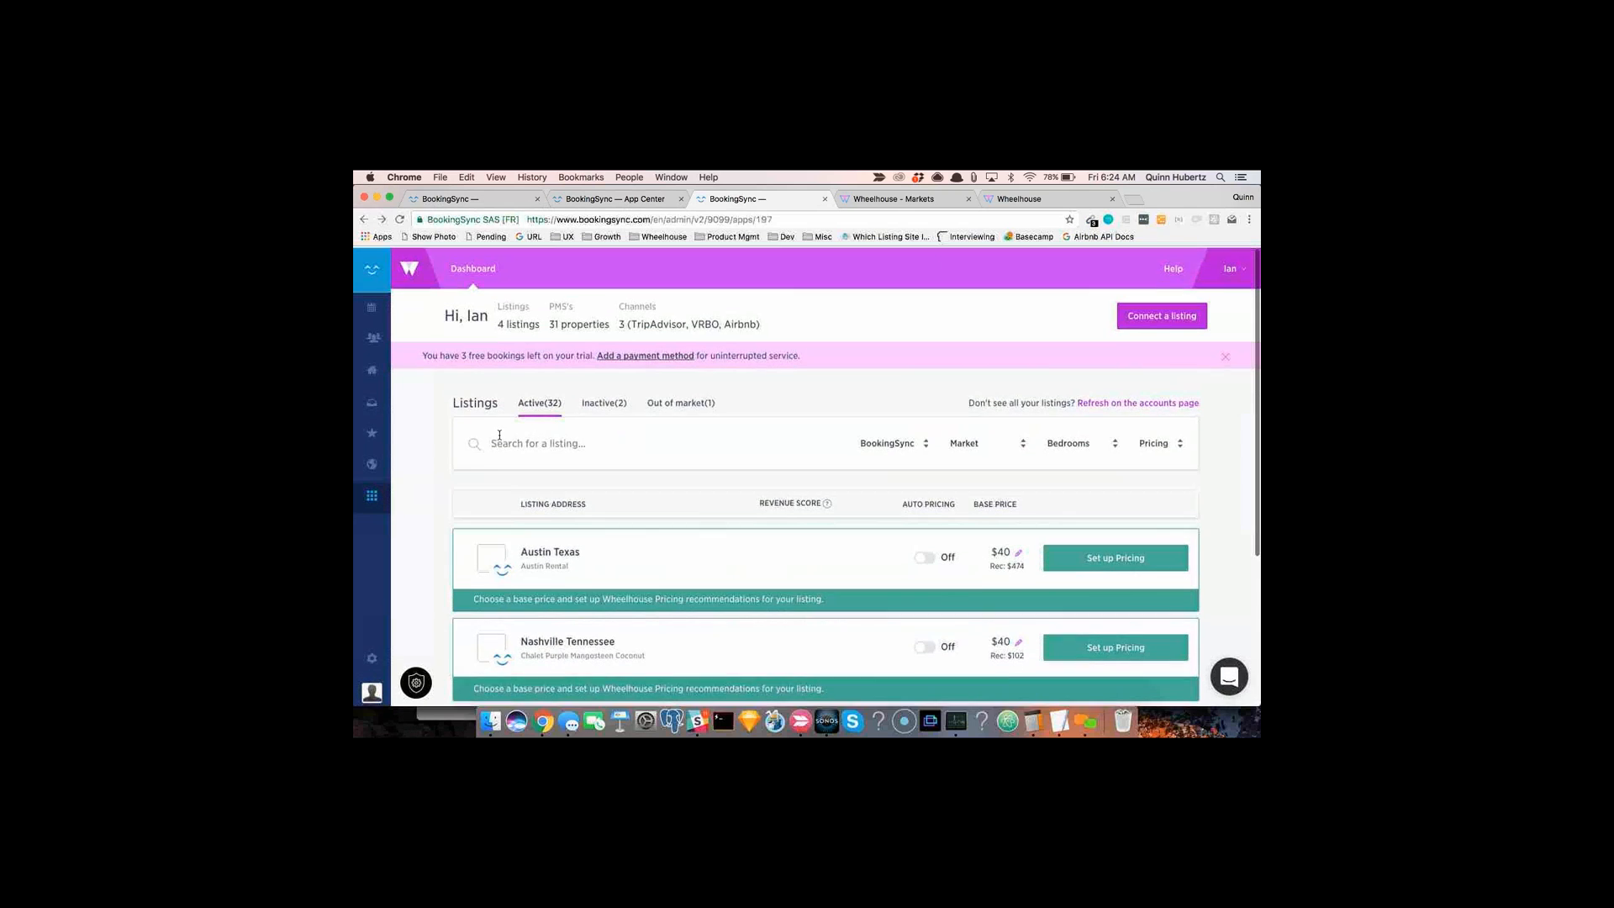
mouse_move(367, 395)
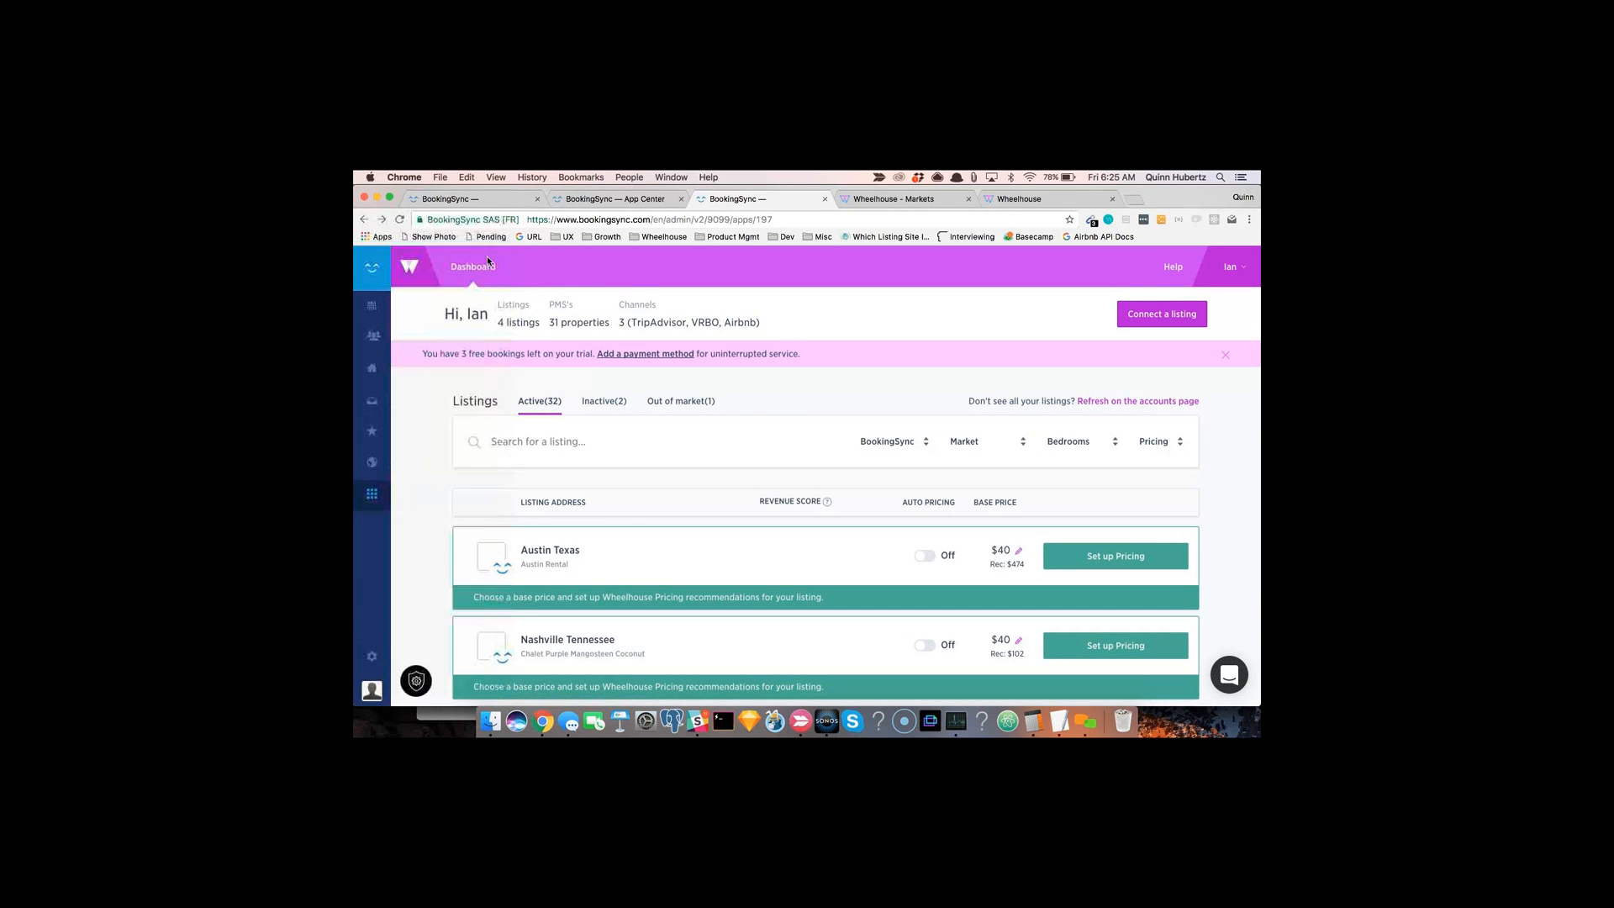
left_click(462, 200)
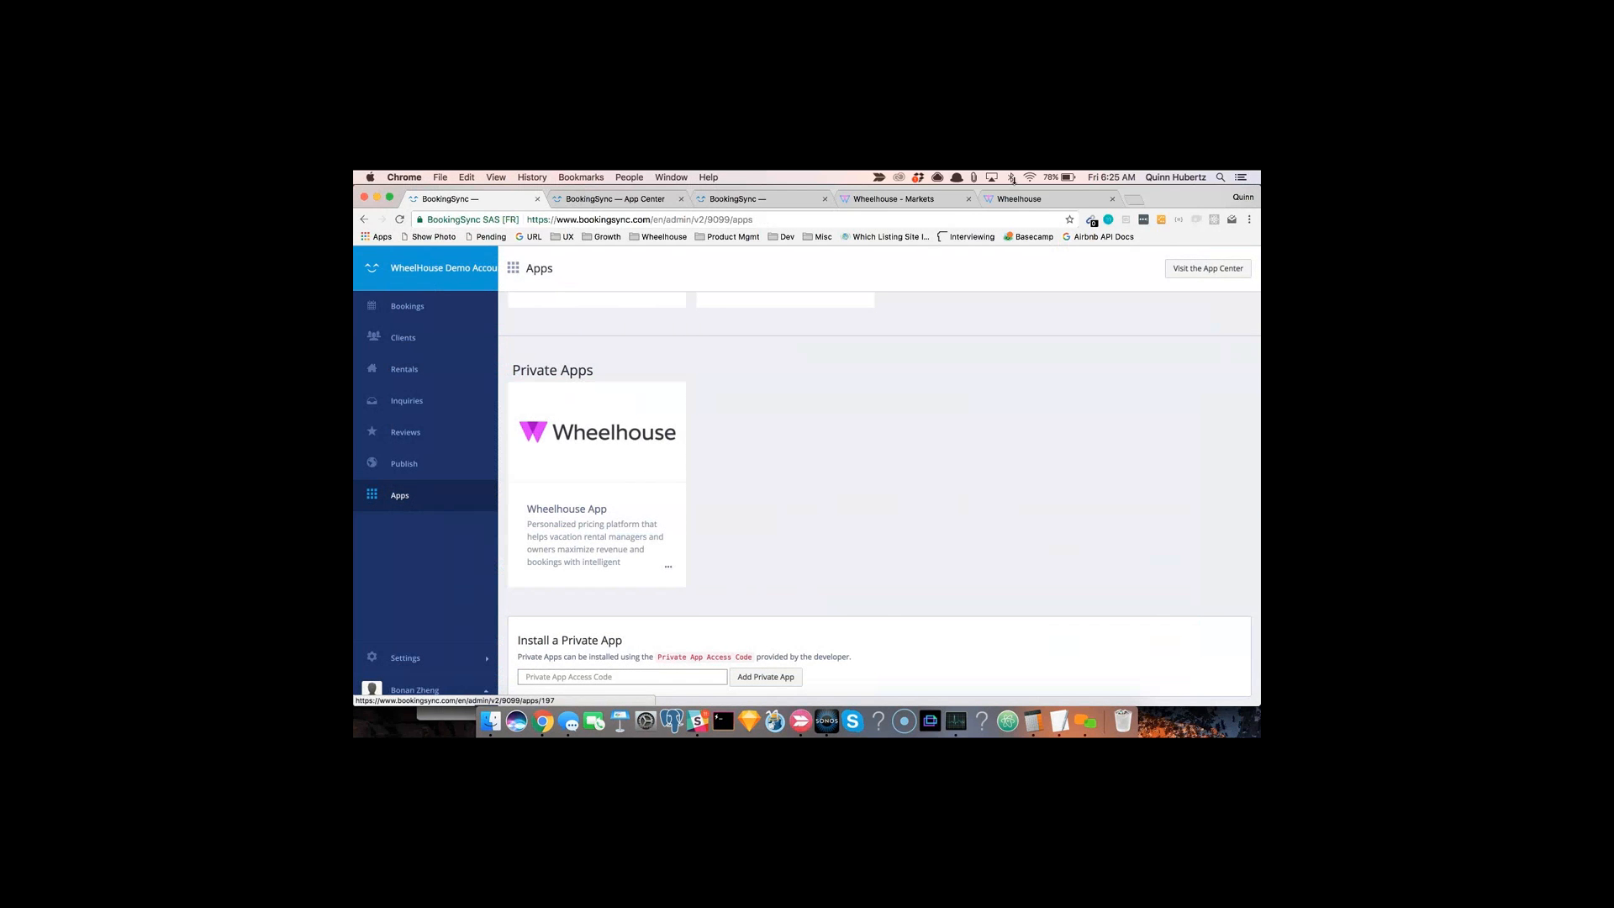
left_click(1089, 200)
left_click(895, 199)
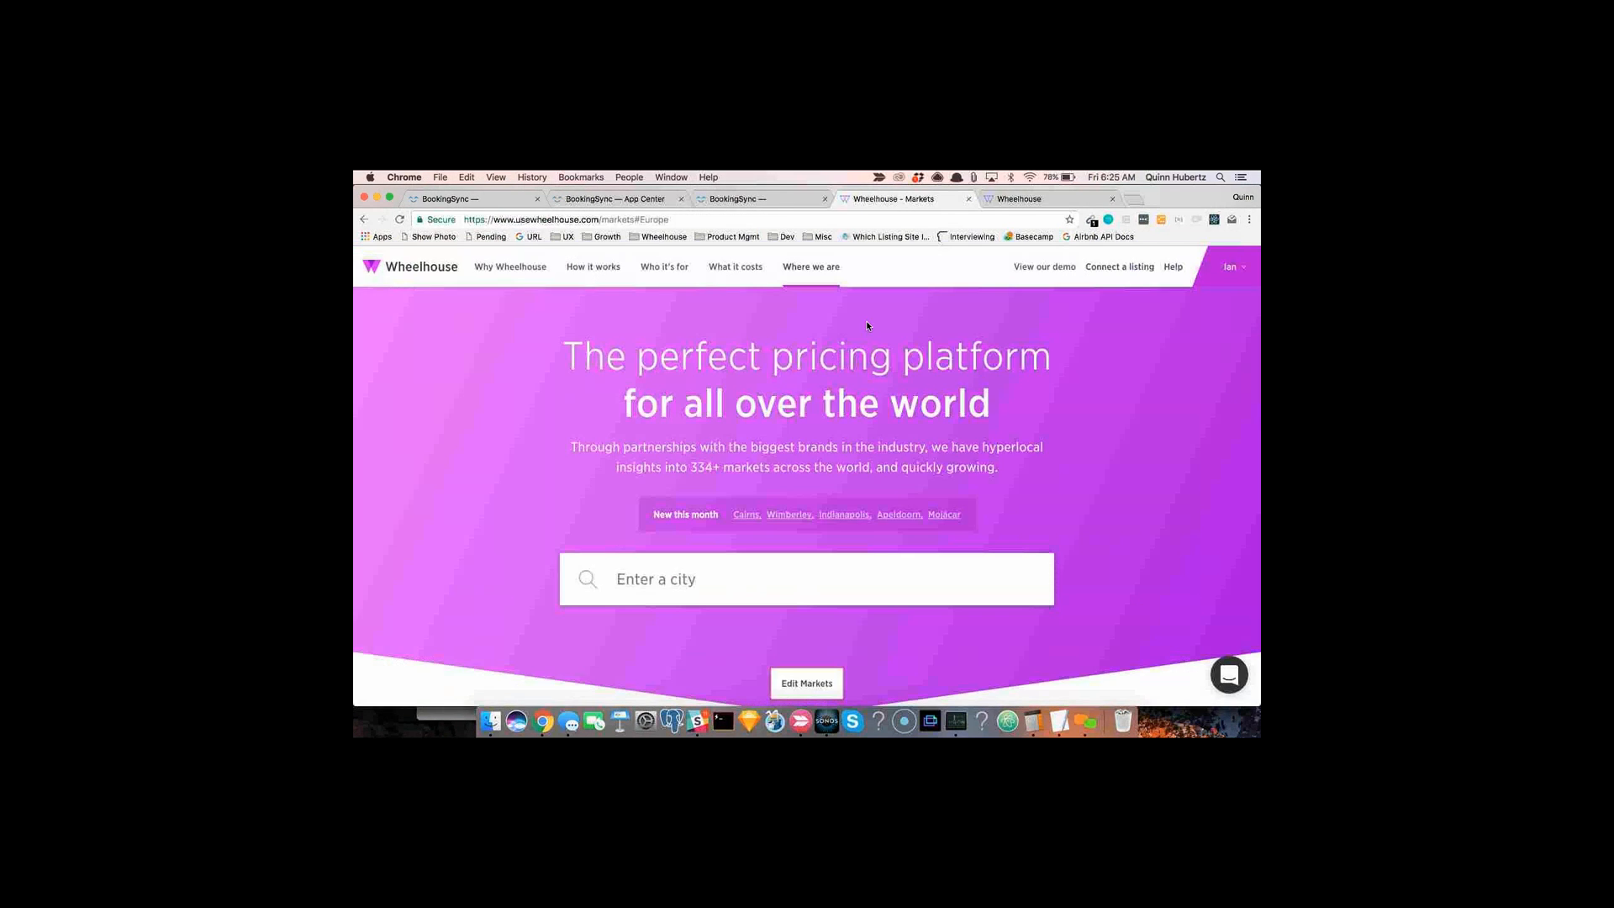
left_click(756, 200)
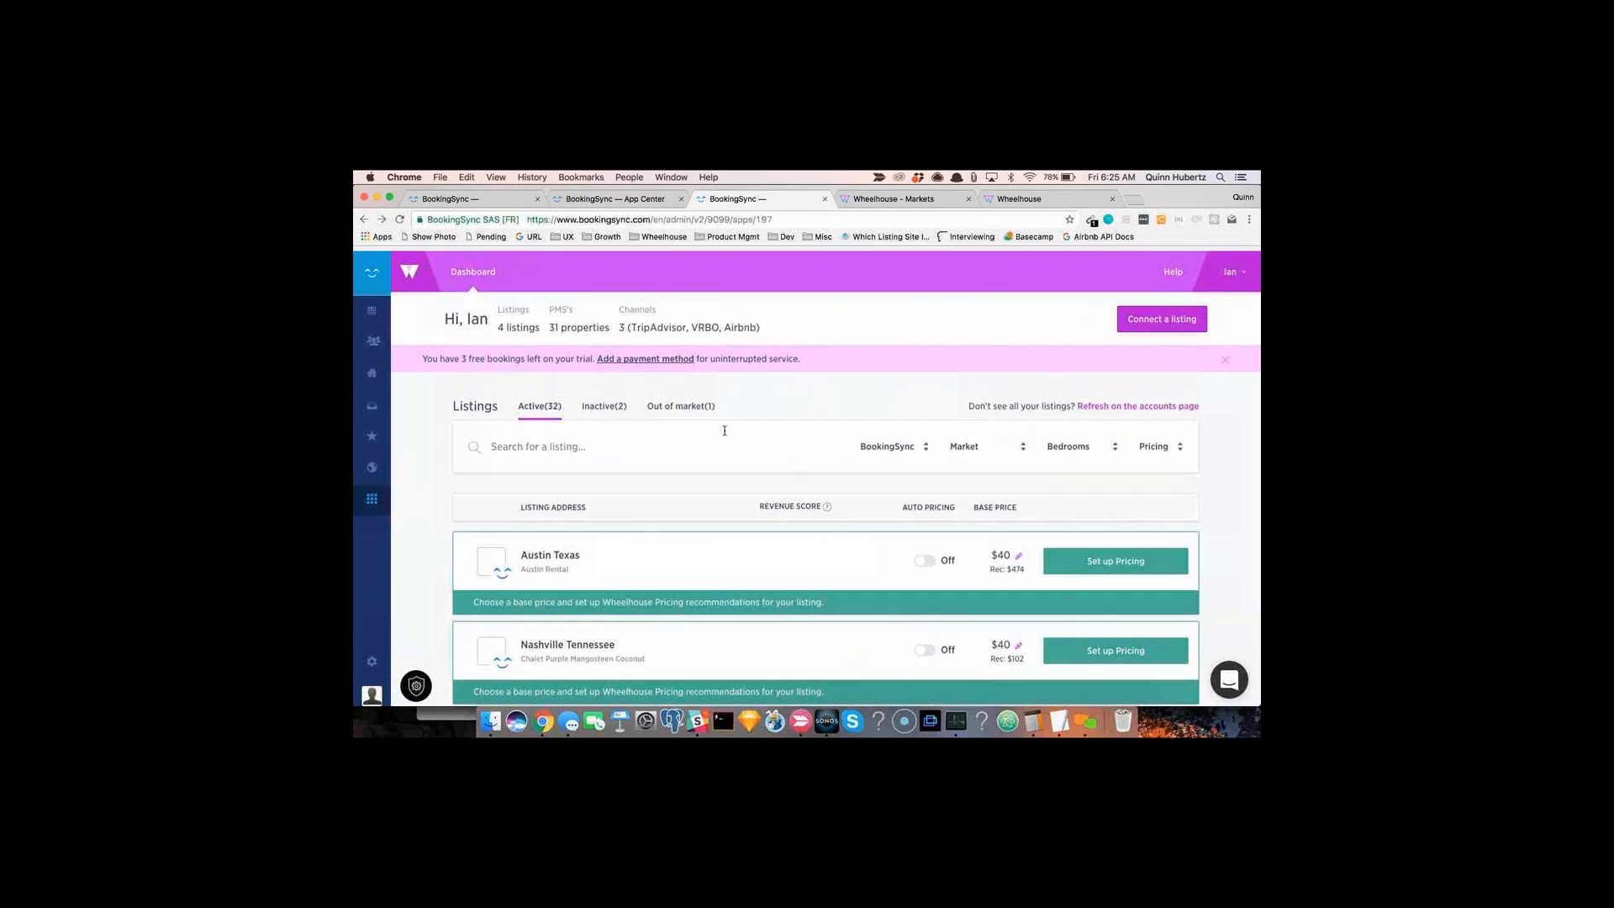
Step: Scroll through the active Wheelhouse listings to review their auto pricing status and base prices
scroll(730, 429, "down", 2)
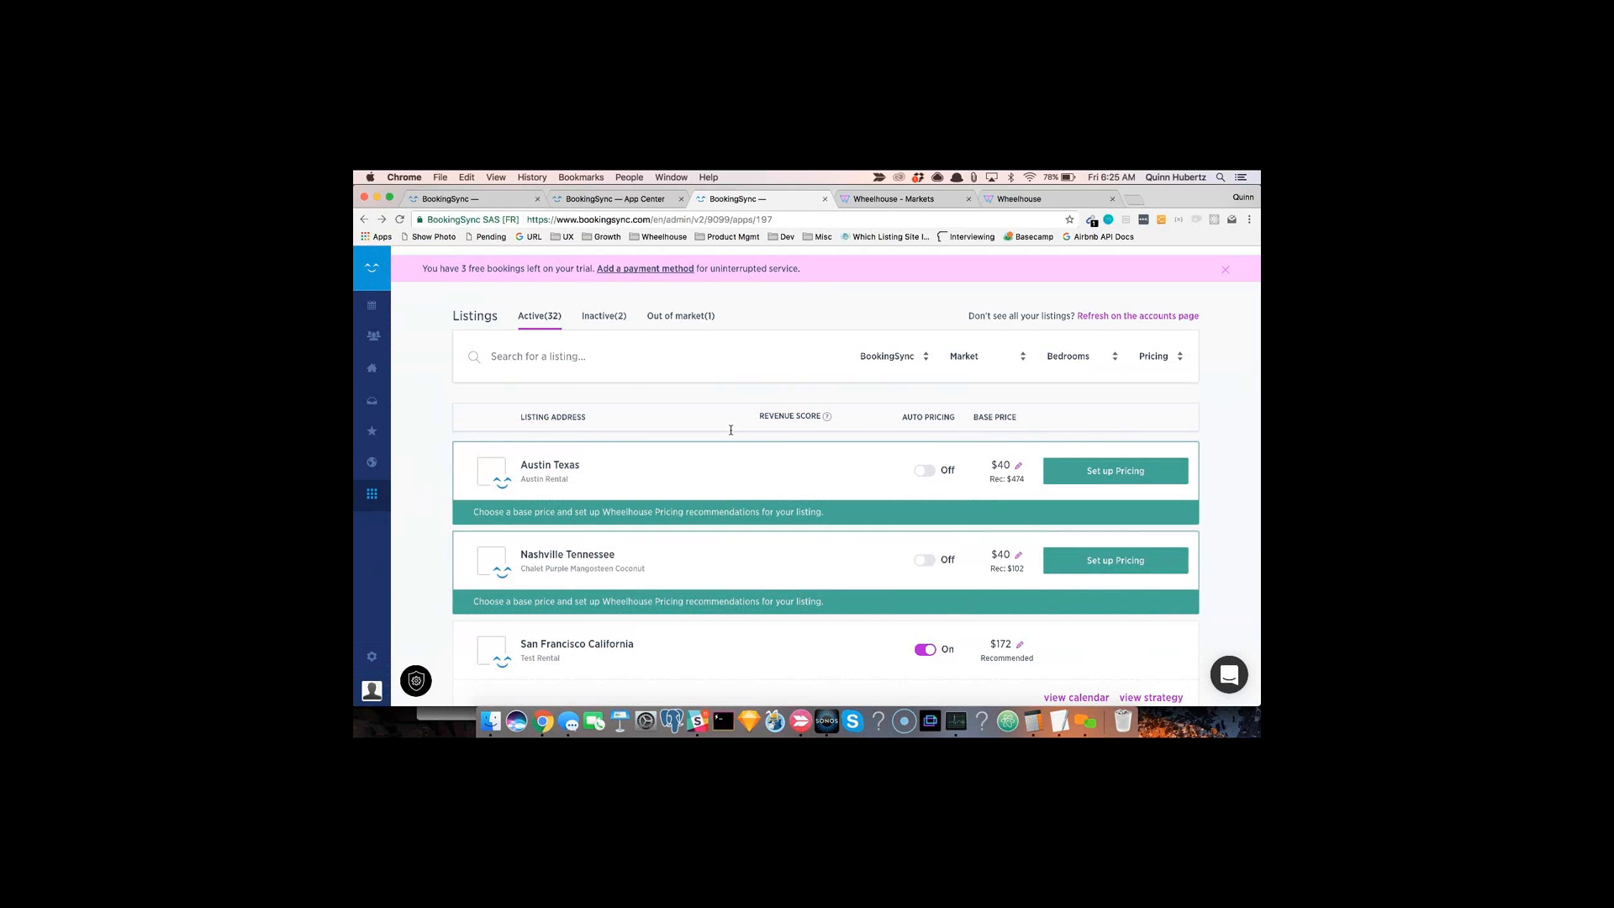
scroll(730, 430, "up", 2)
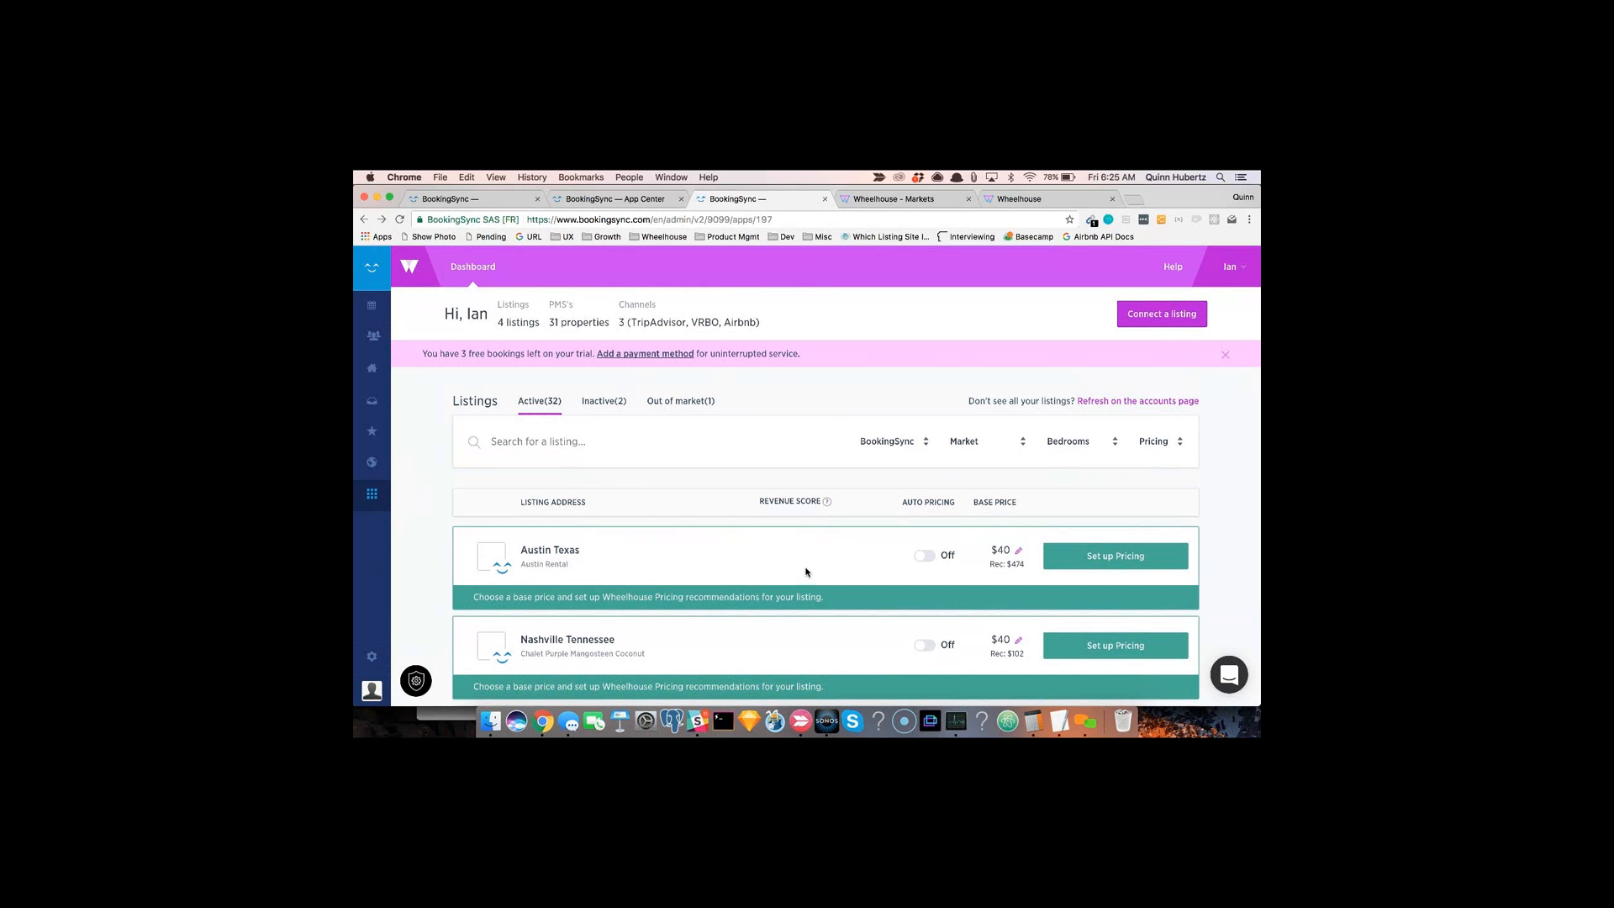
scroll(805, 572, "down", 5)
scroll(806, 572, "up", 5)
left_click(500, 202)
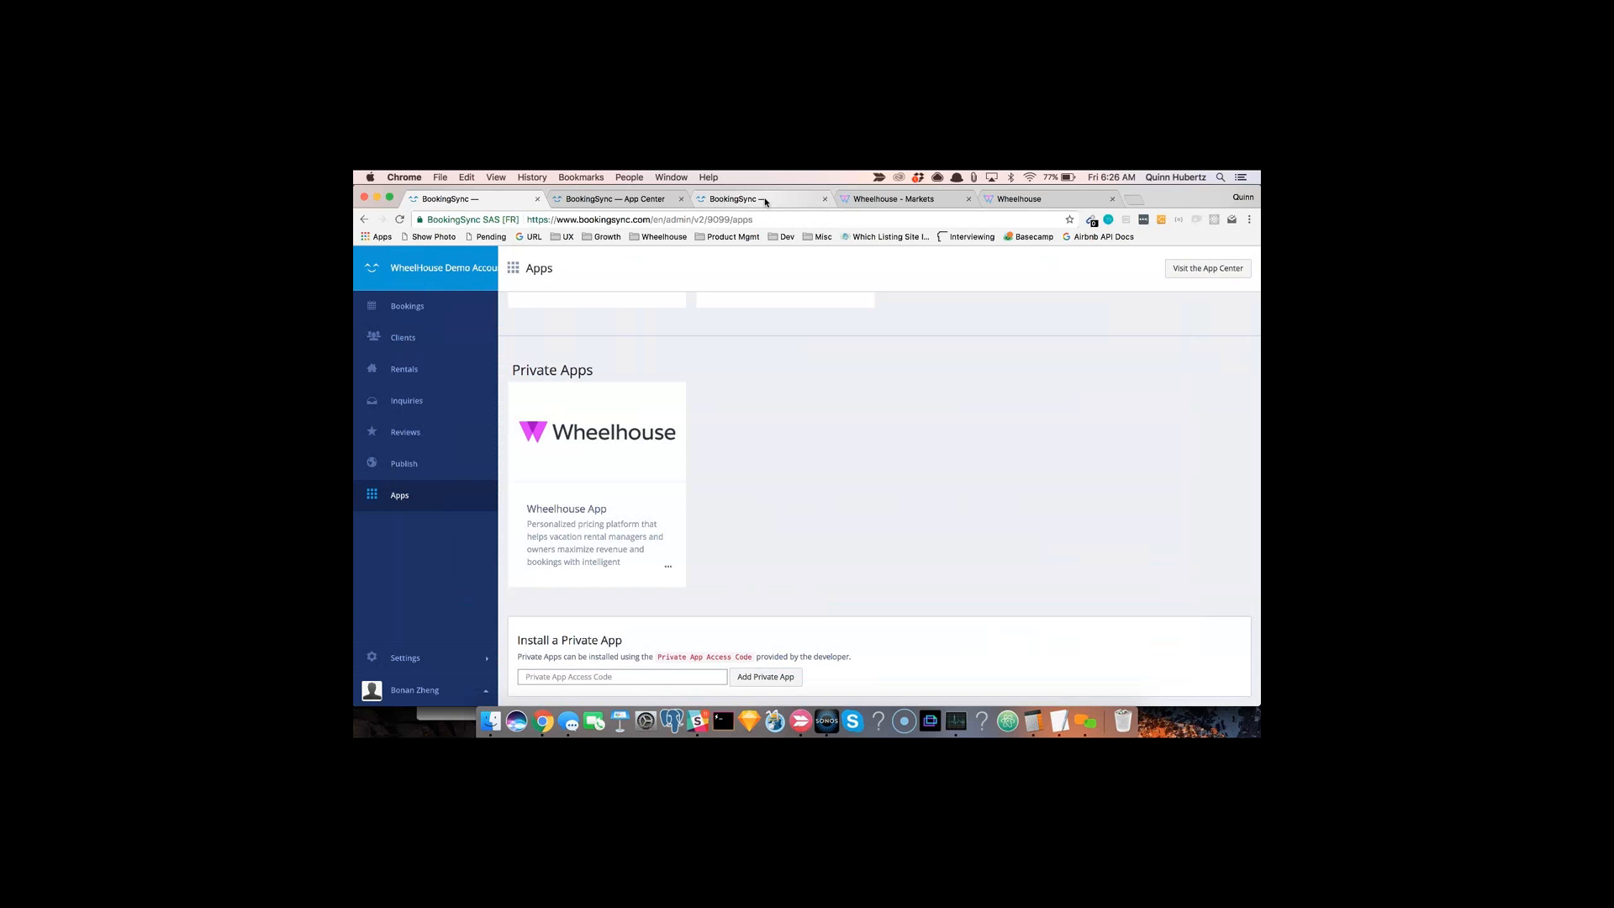
left_click(765, 202)
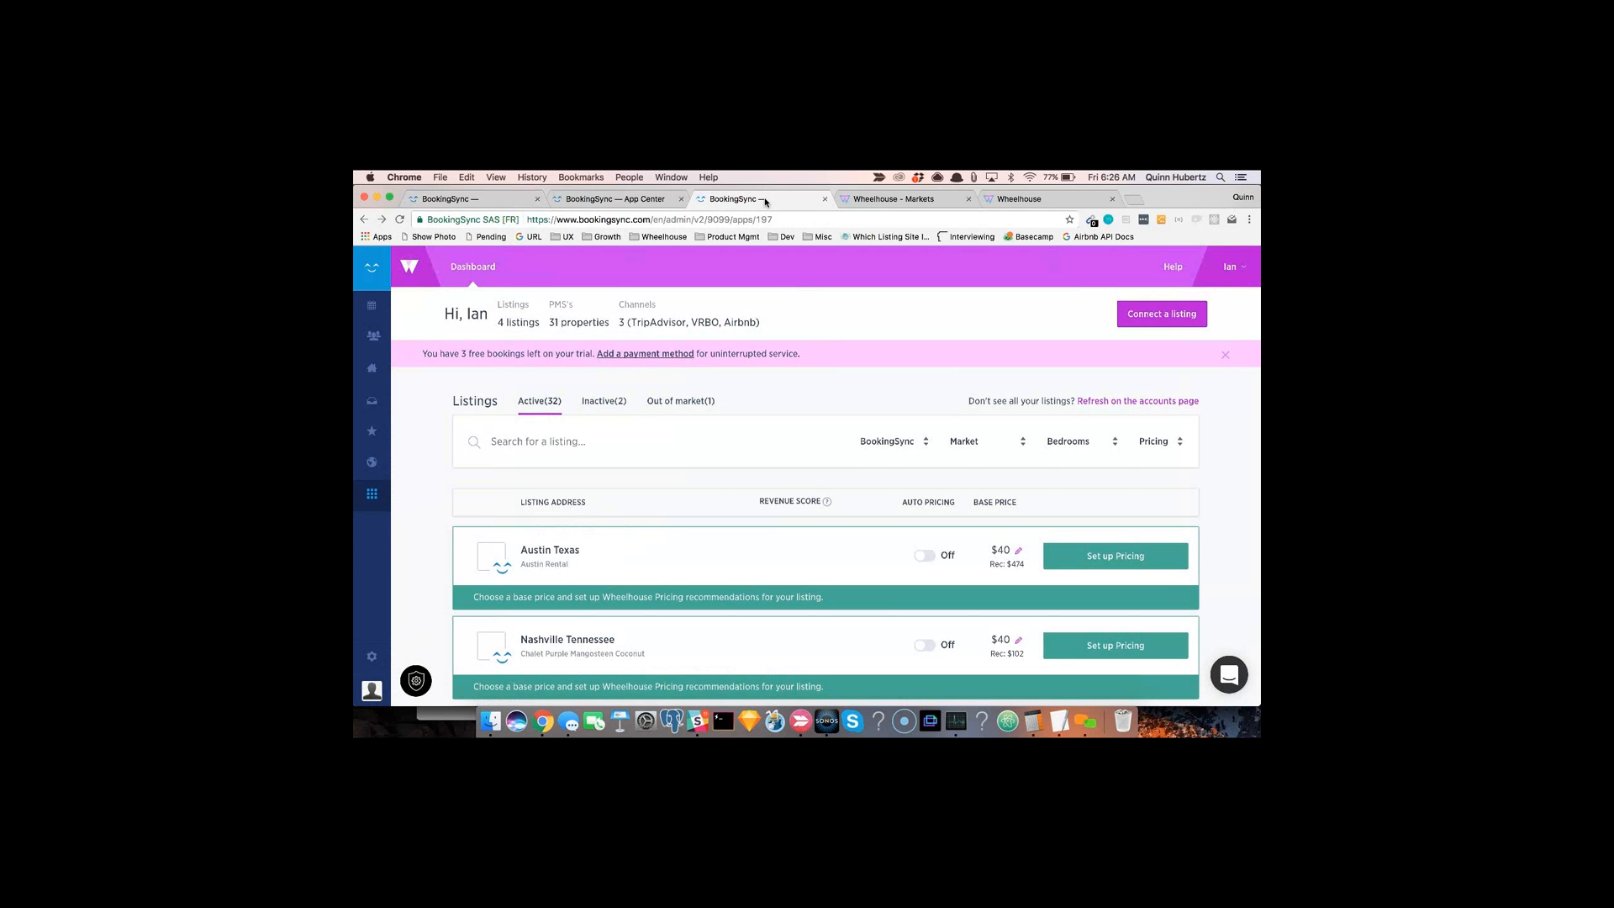
scroll(758, 503, "down", 5)
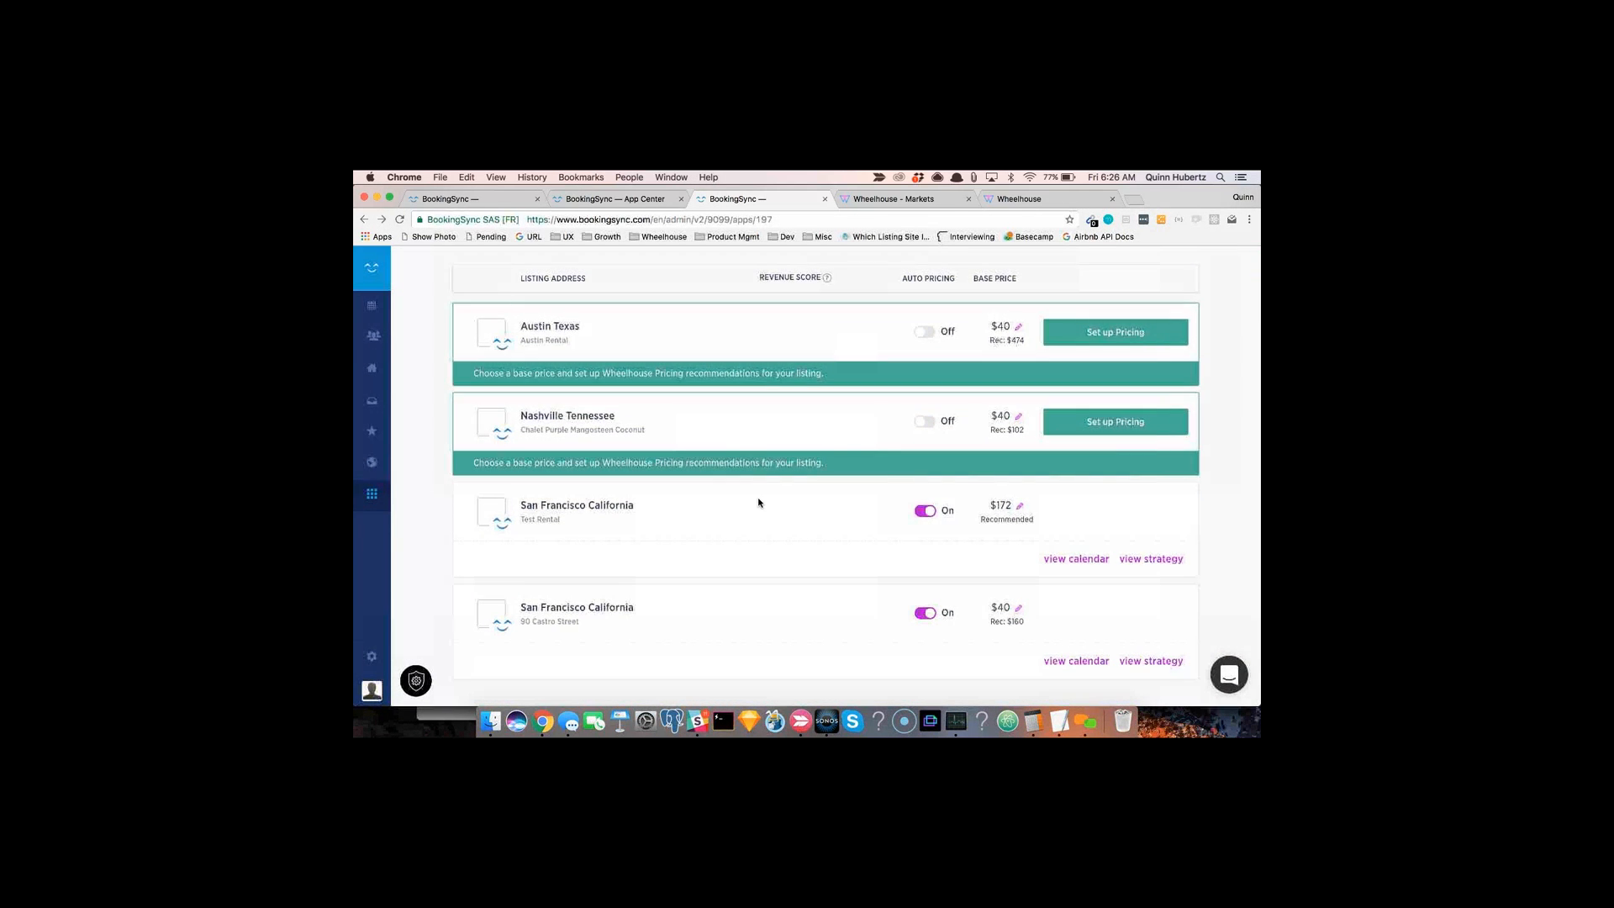
scroll(758, 503, "up", 1)
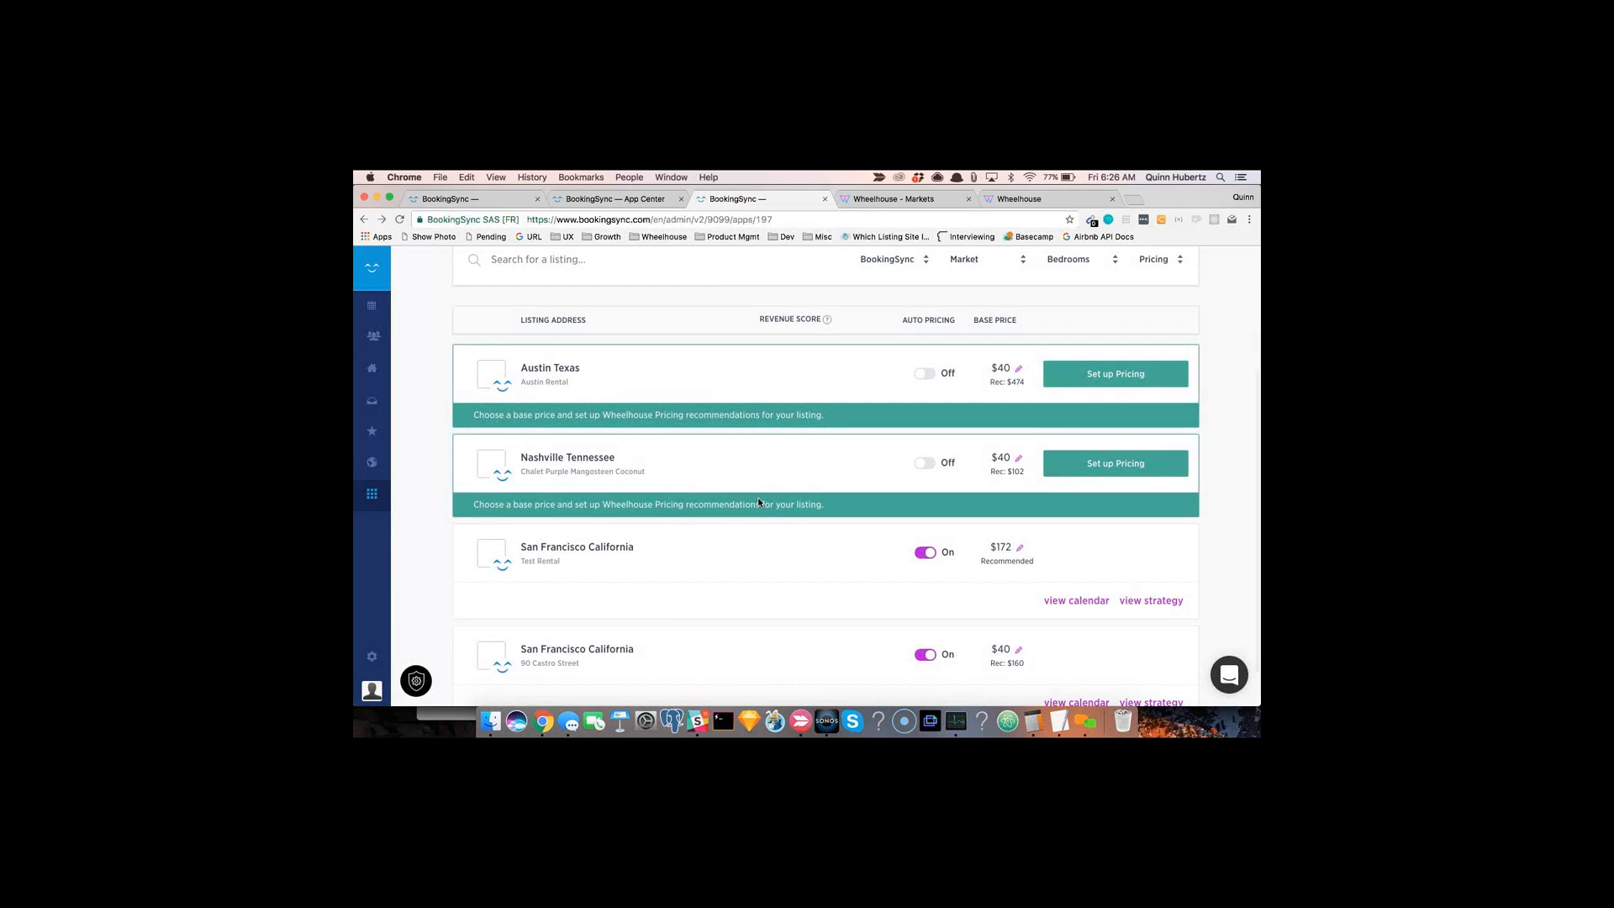
scroll(758, 501, "up", 4)
scroll(759, 502, "down", 5)
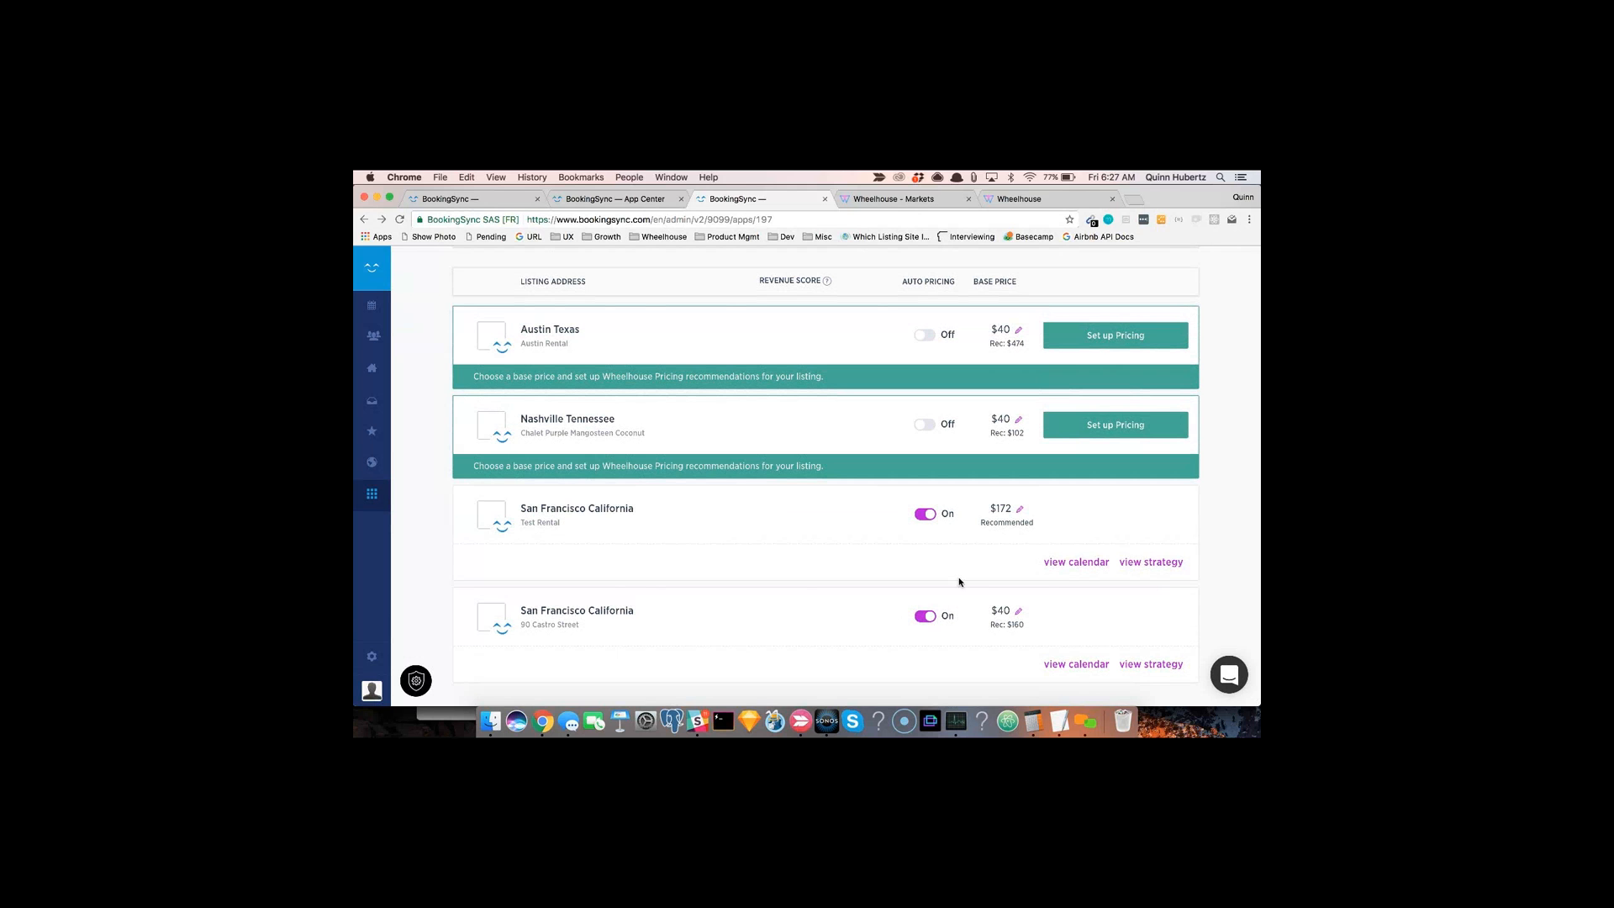
scroll(927, 622, "up", 3)
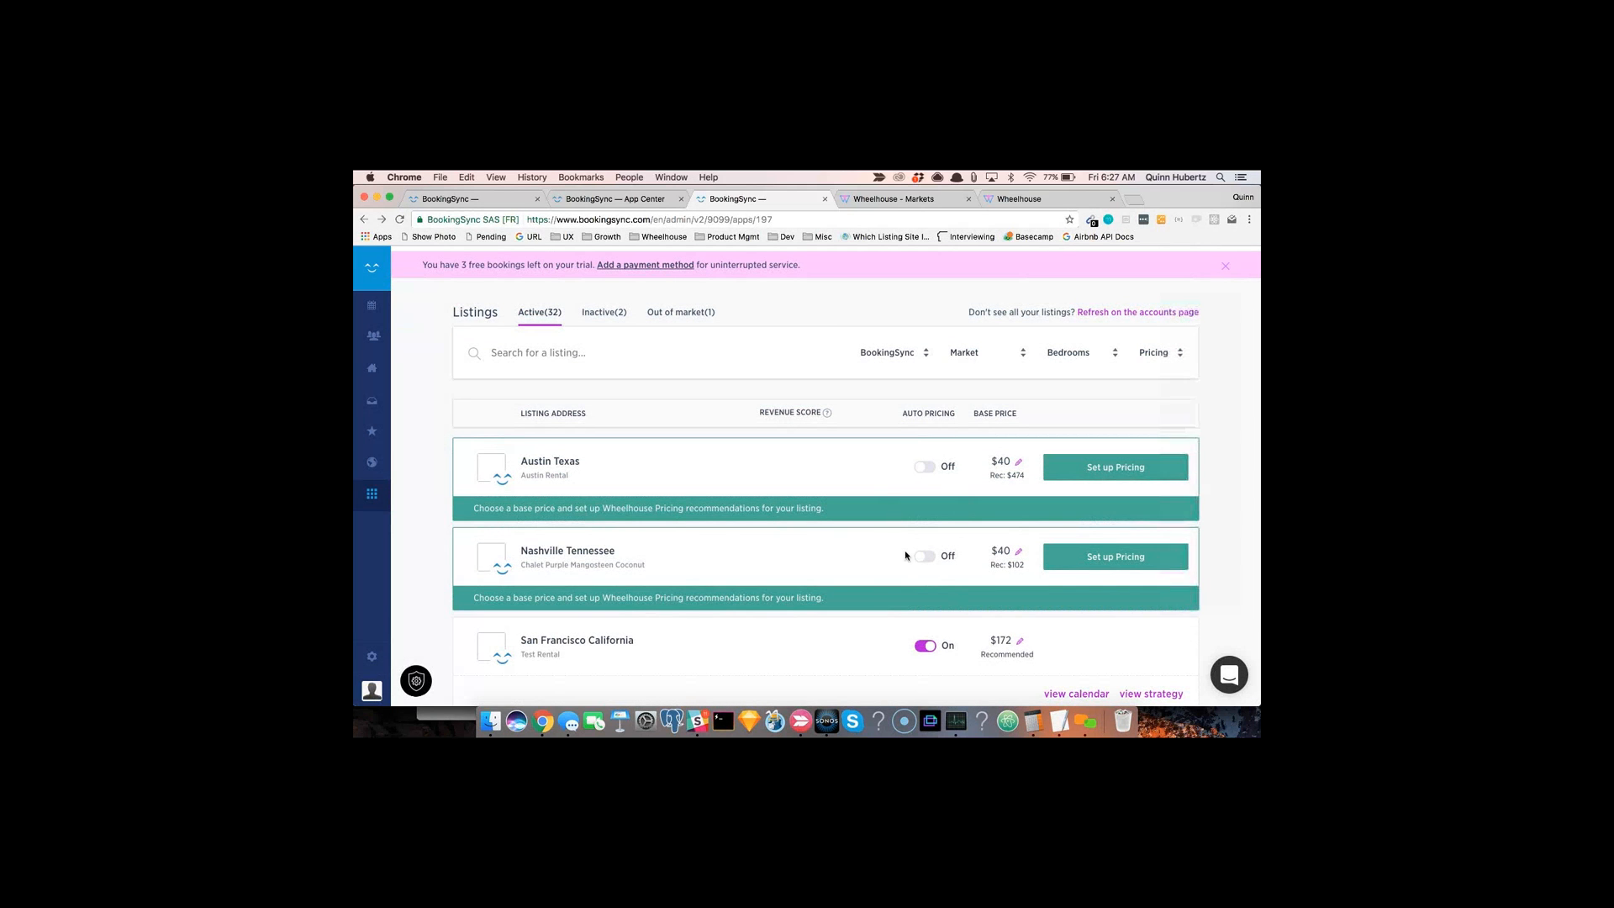
scroll(970, 554, "up", 2)
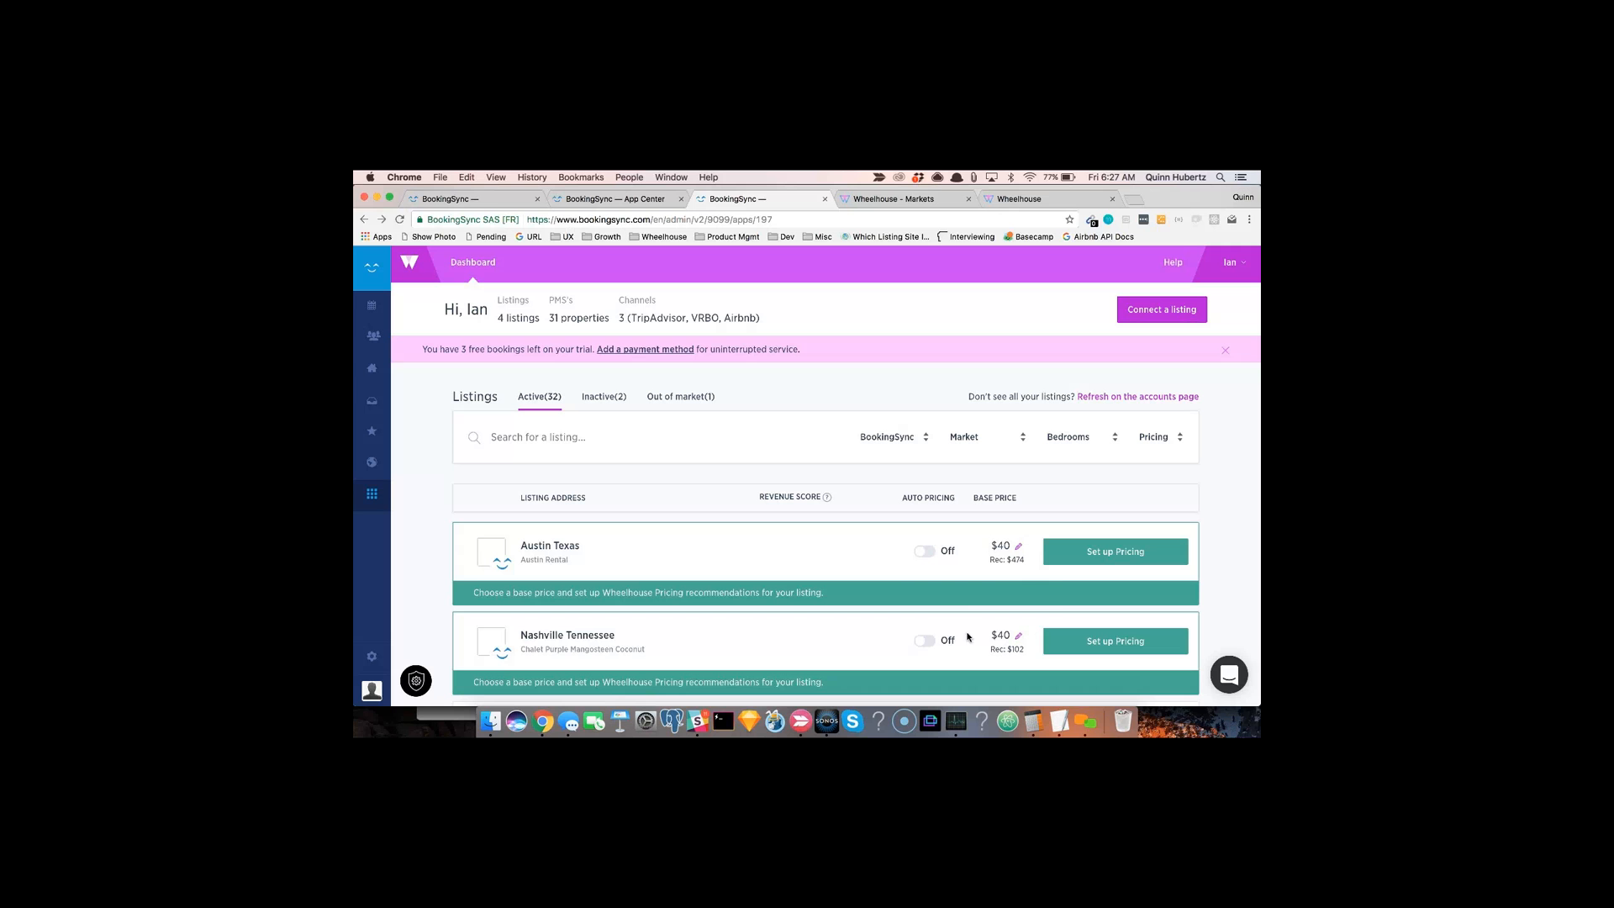
scroll(896, 573, "down", 3)
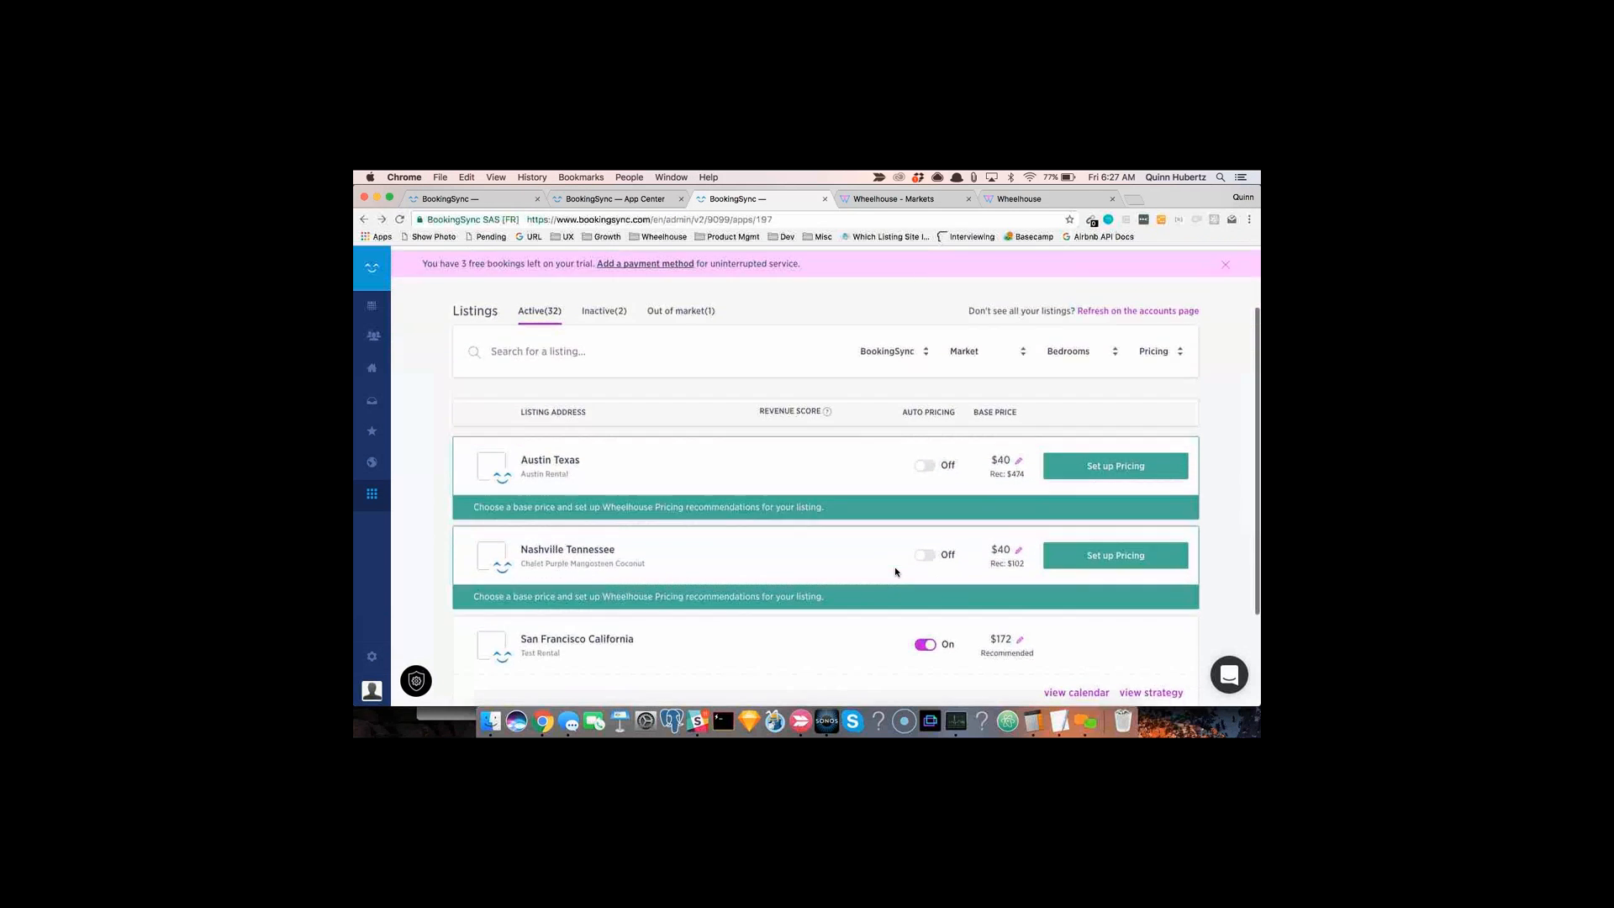
scroll(896, 571, "up", 3)
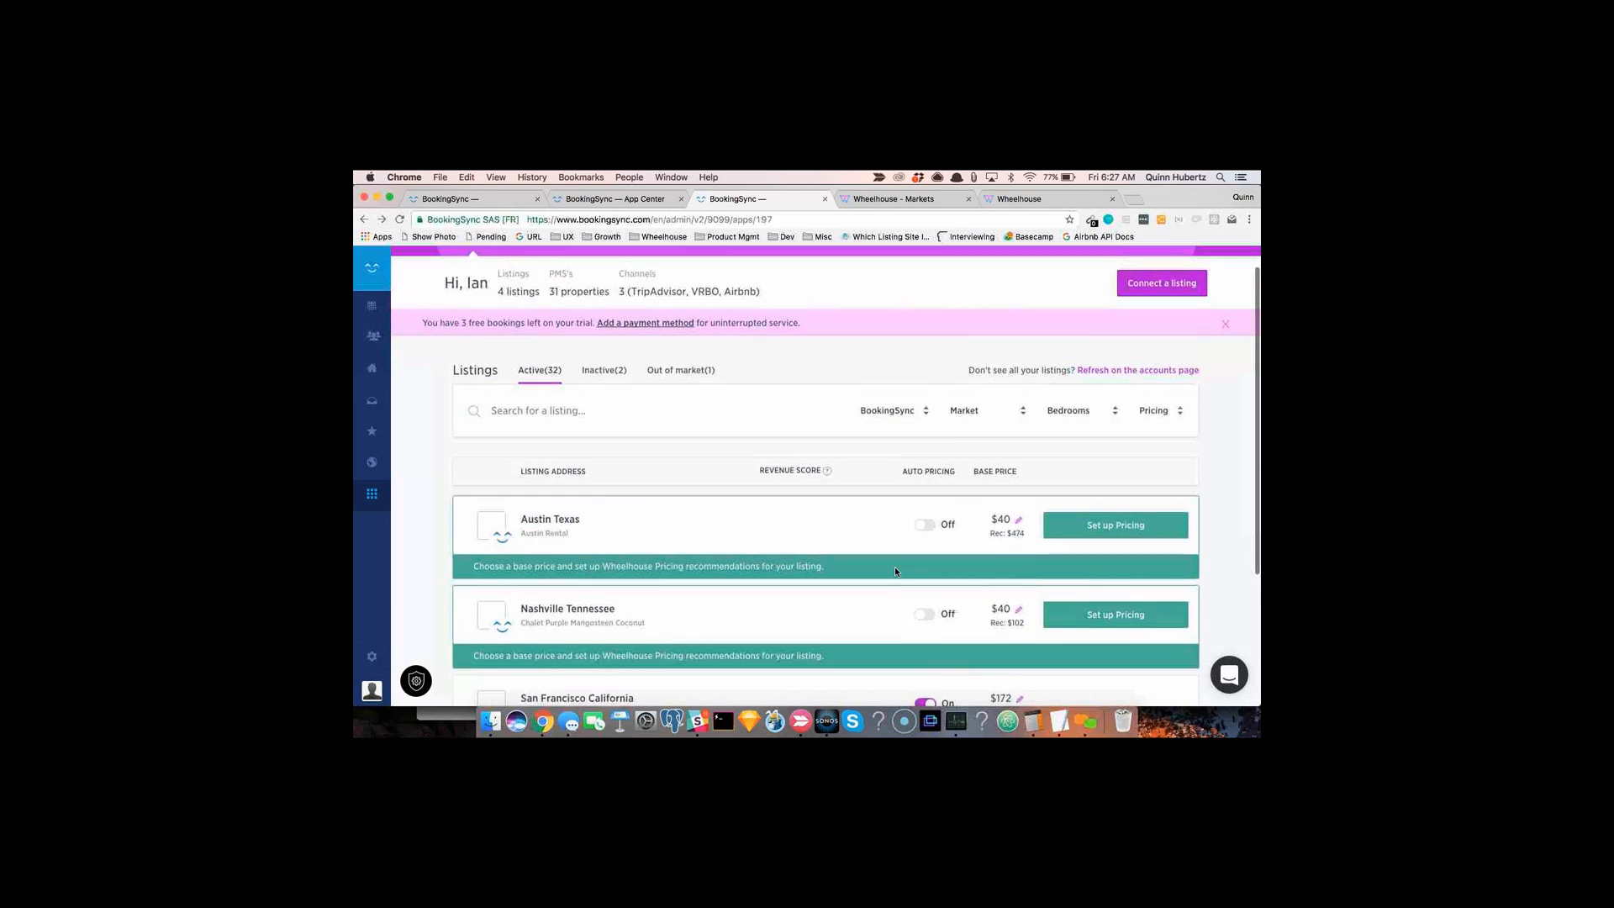
scroll(895, 571, "up", 1)
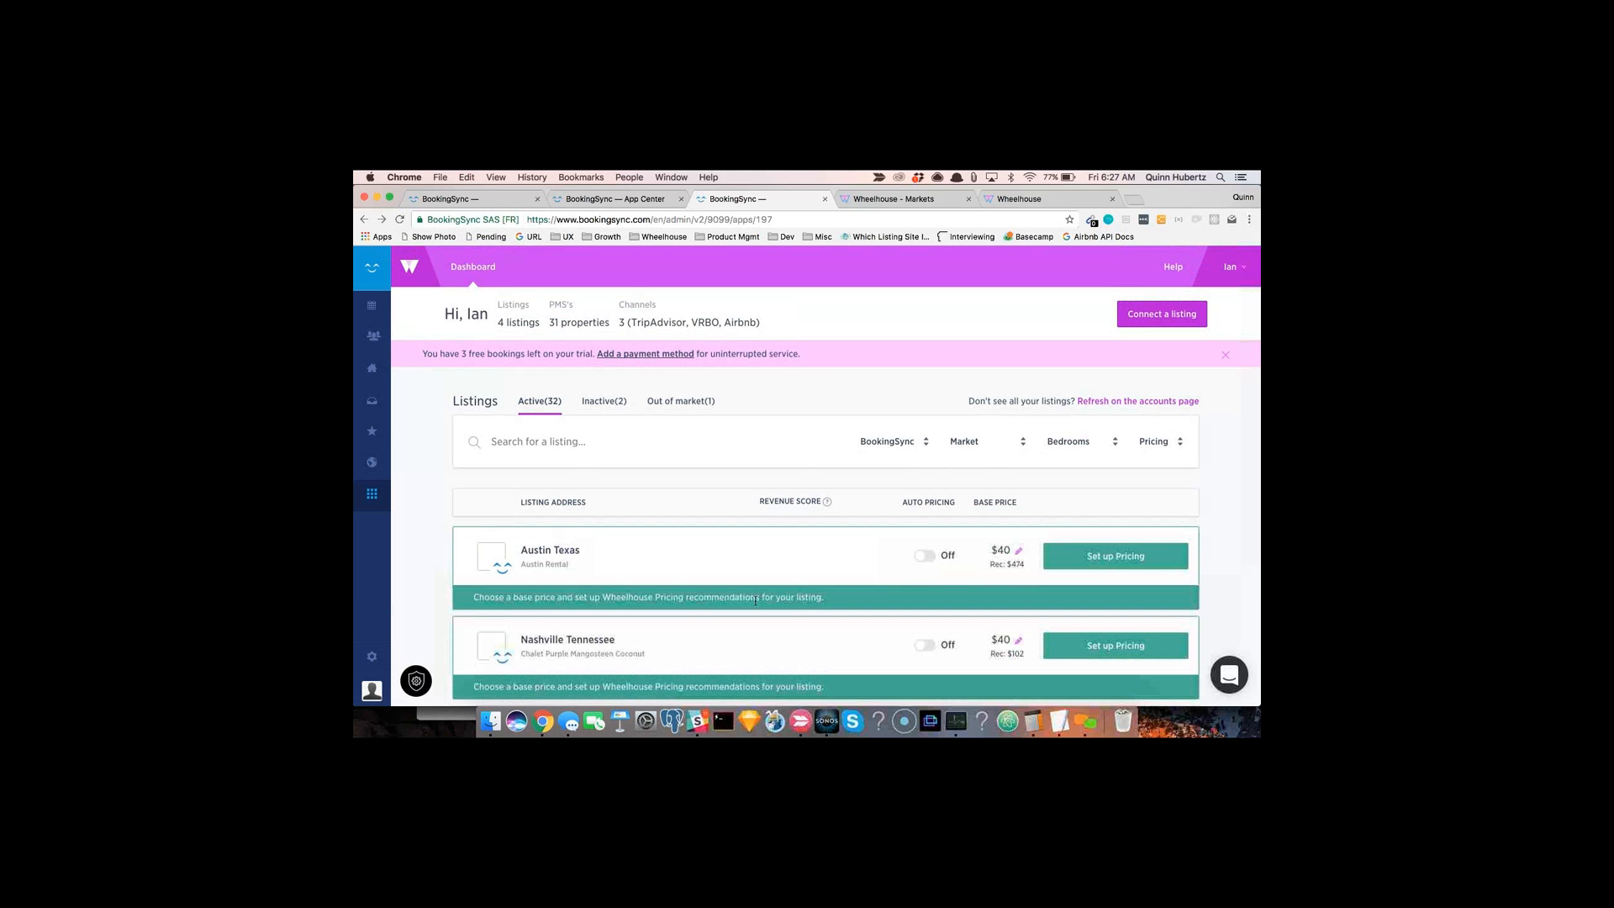
Step: Open pricing setup for the Austin Texas listing and scroll through its calendar of recommended nightly prices
left_click(1114, 559)
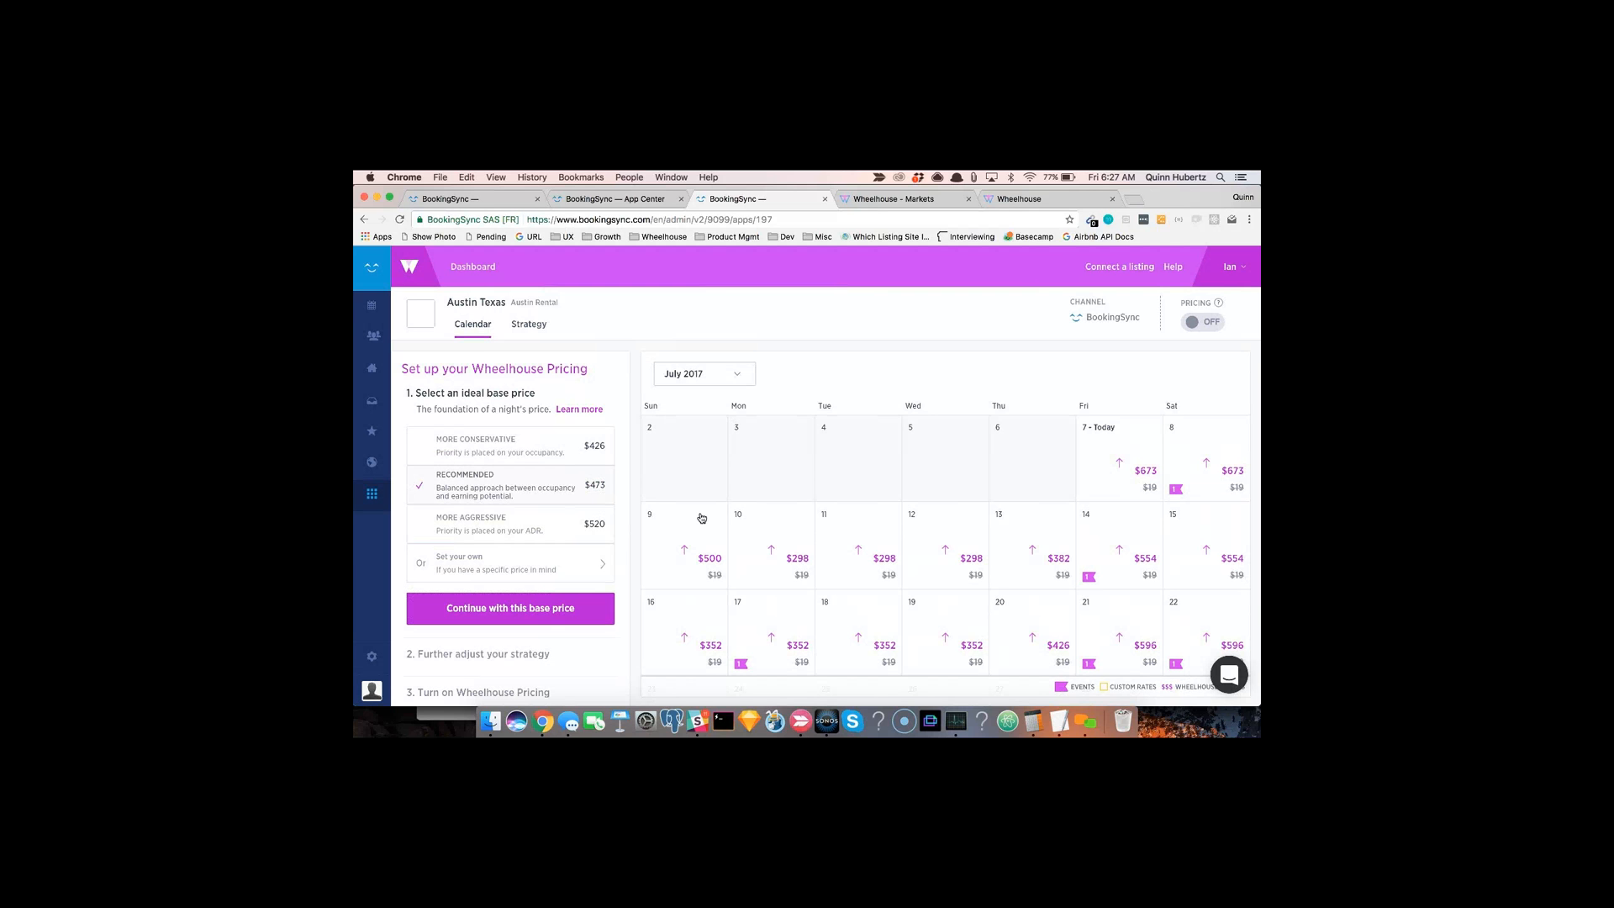
scroll(820, 569, "down", 3)
scroll(820, 569, "down", 10)
scroll(821, 569, "down", 3)
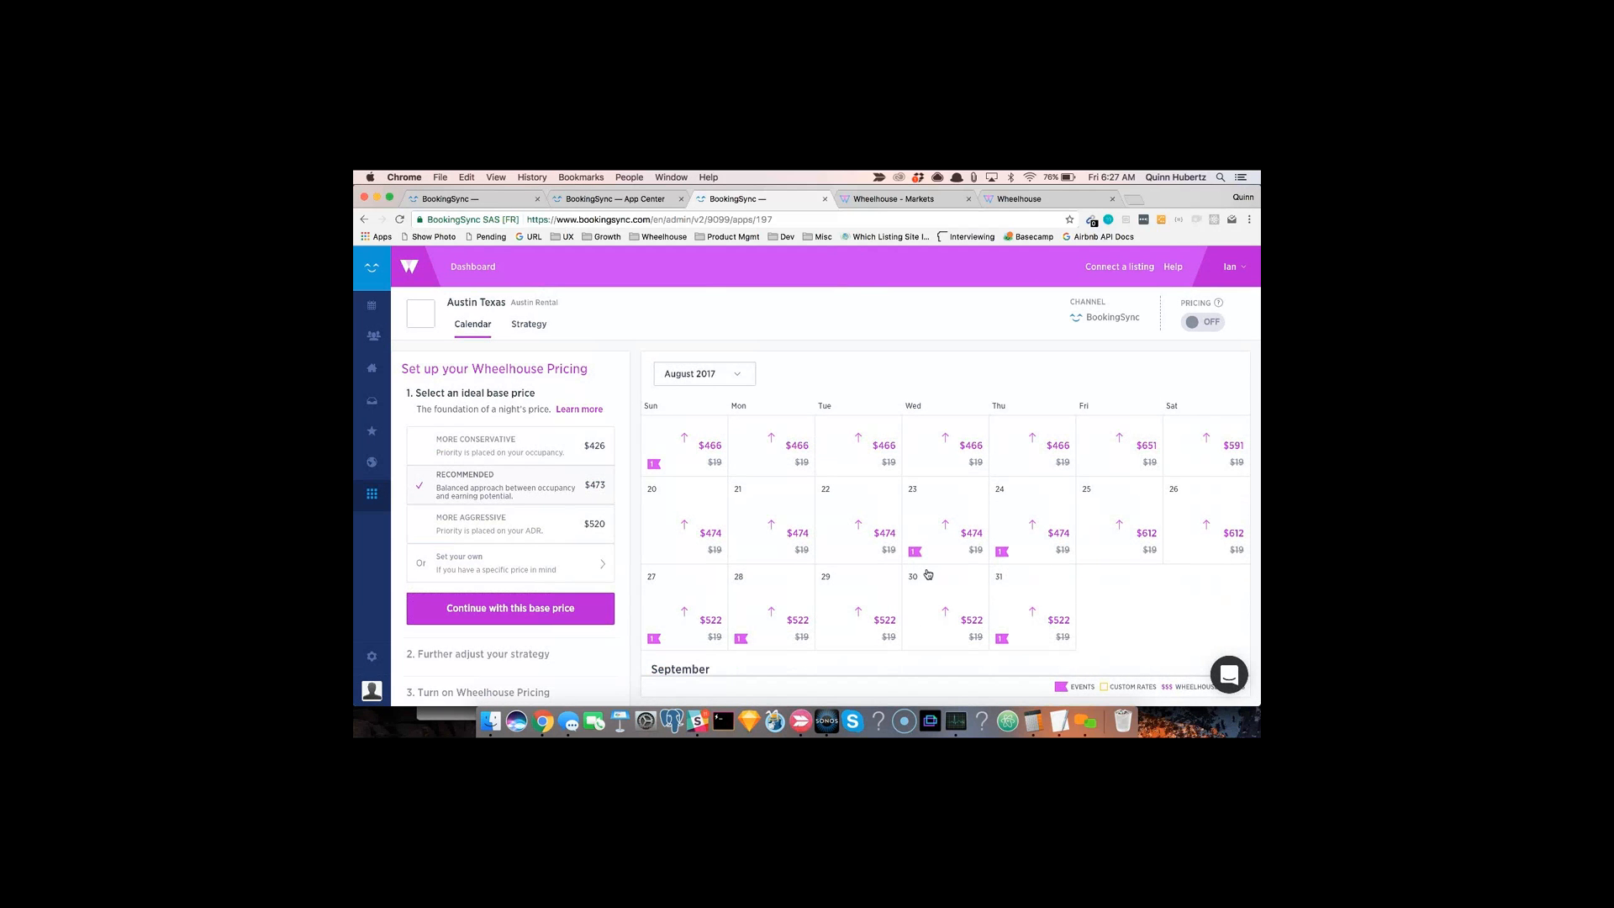
scroll(928, 575, "down", 8)
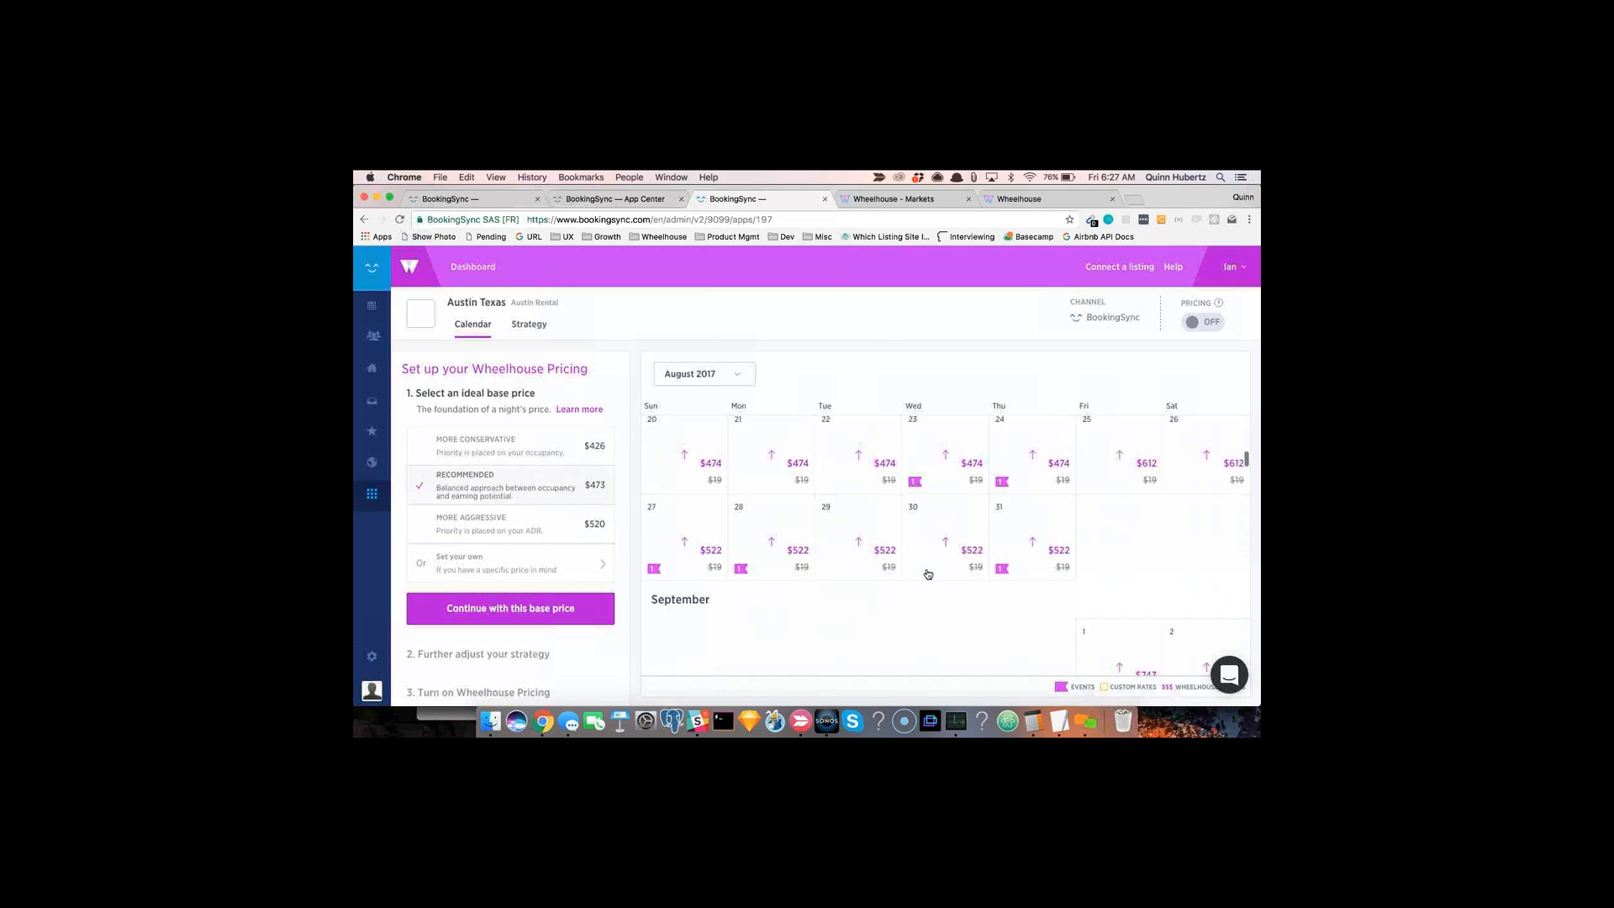
scroll(928, 574, "up", 15)
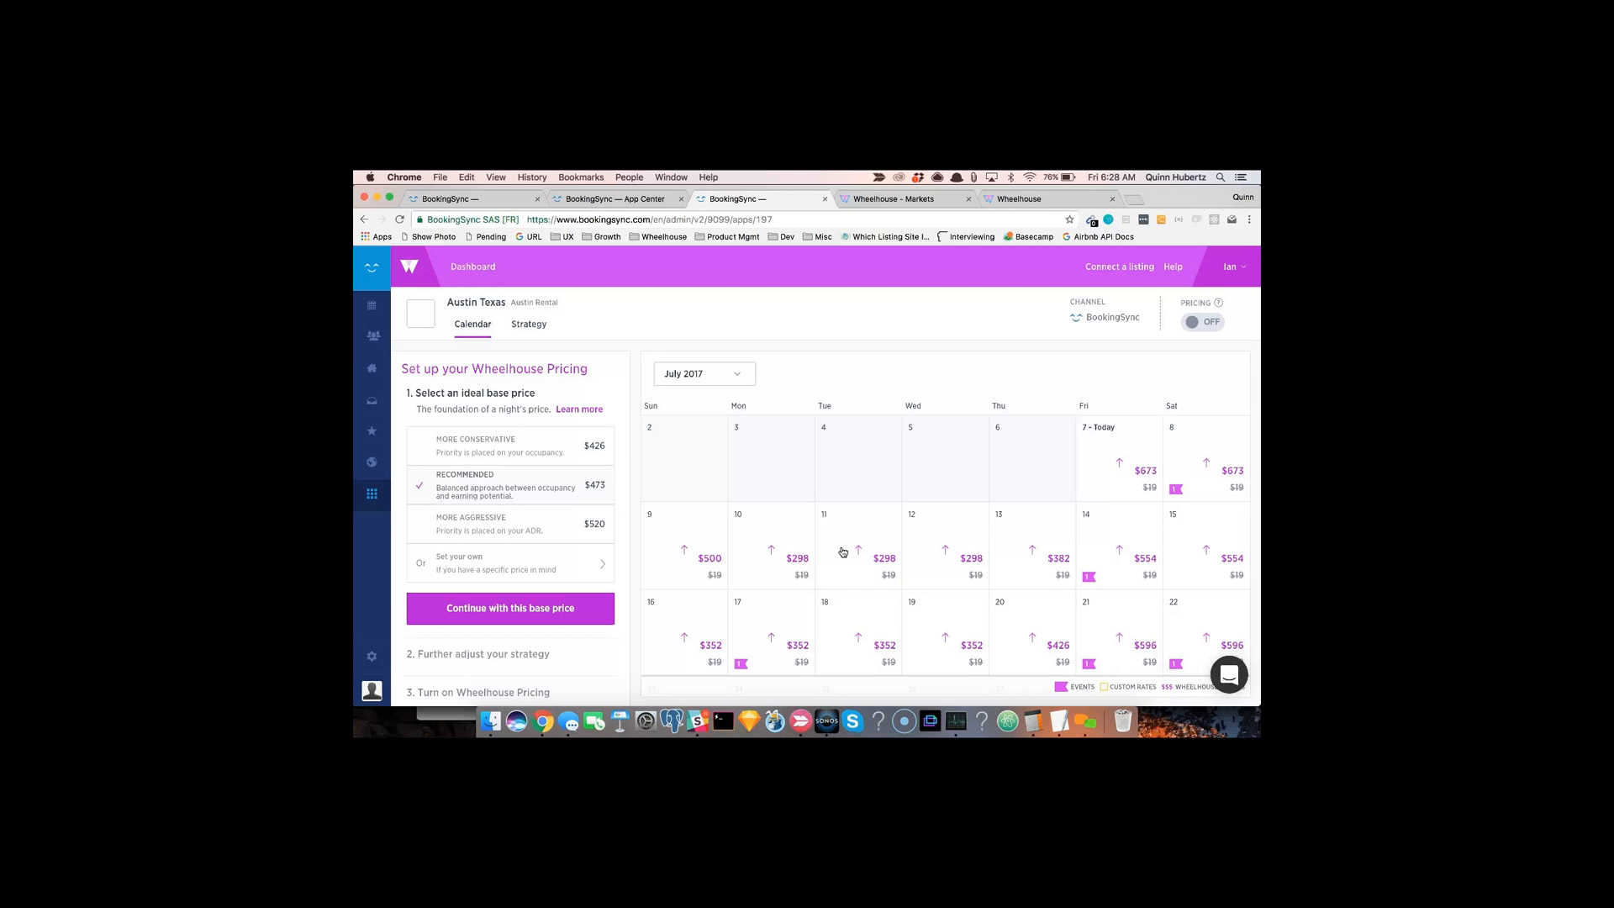
scroll(975, 624, "down", 3)
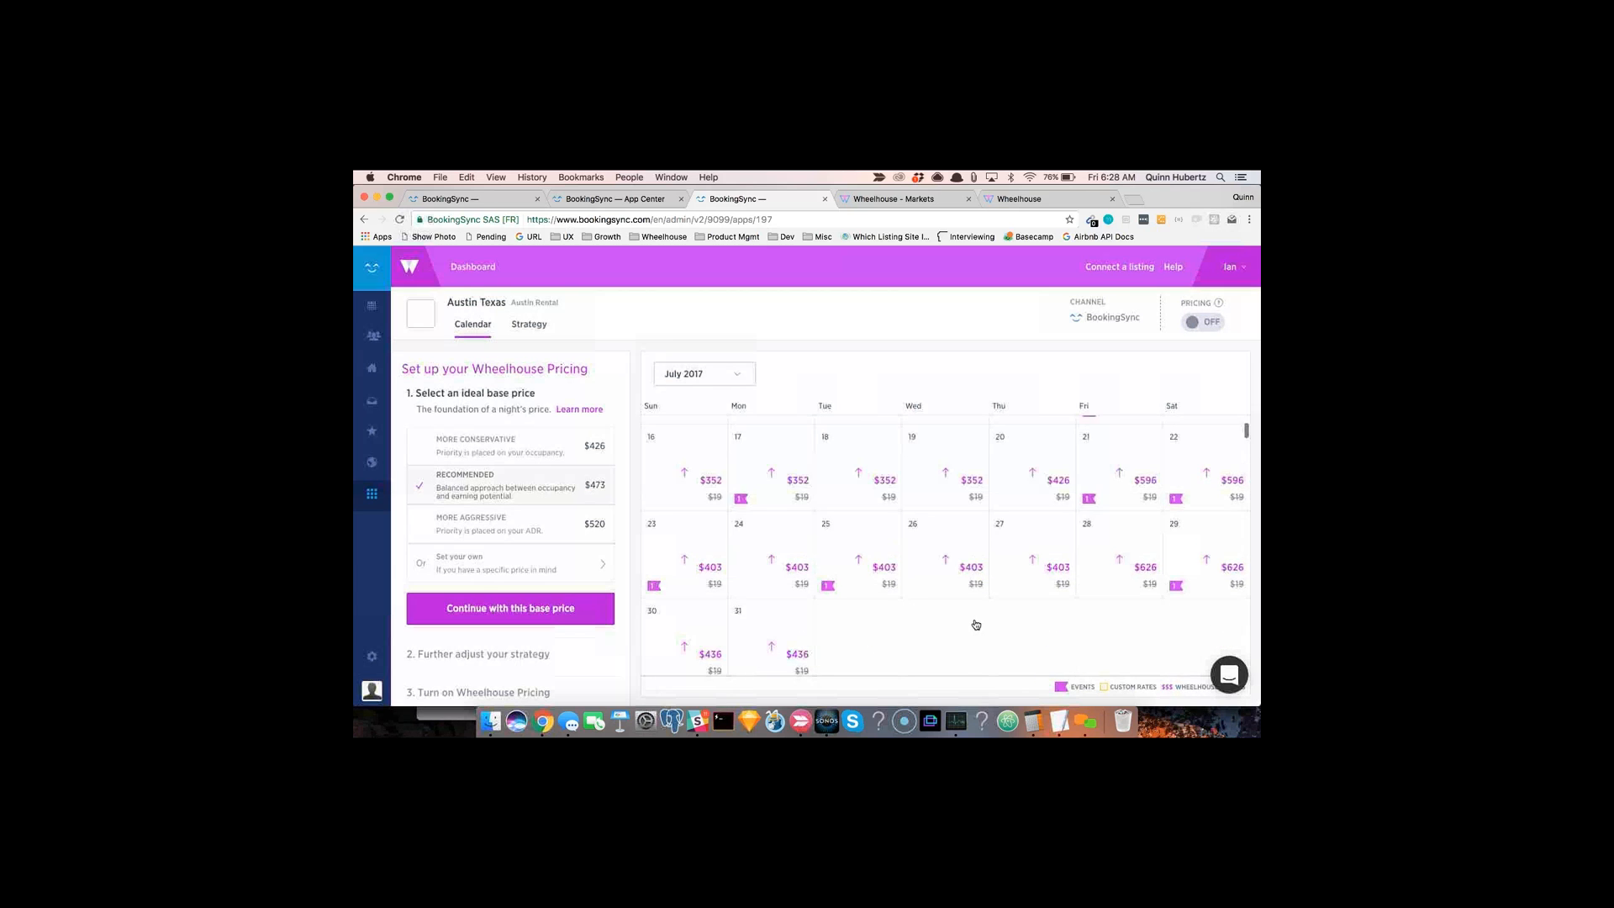
scroll(975, 624, "down", 3)
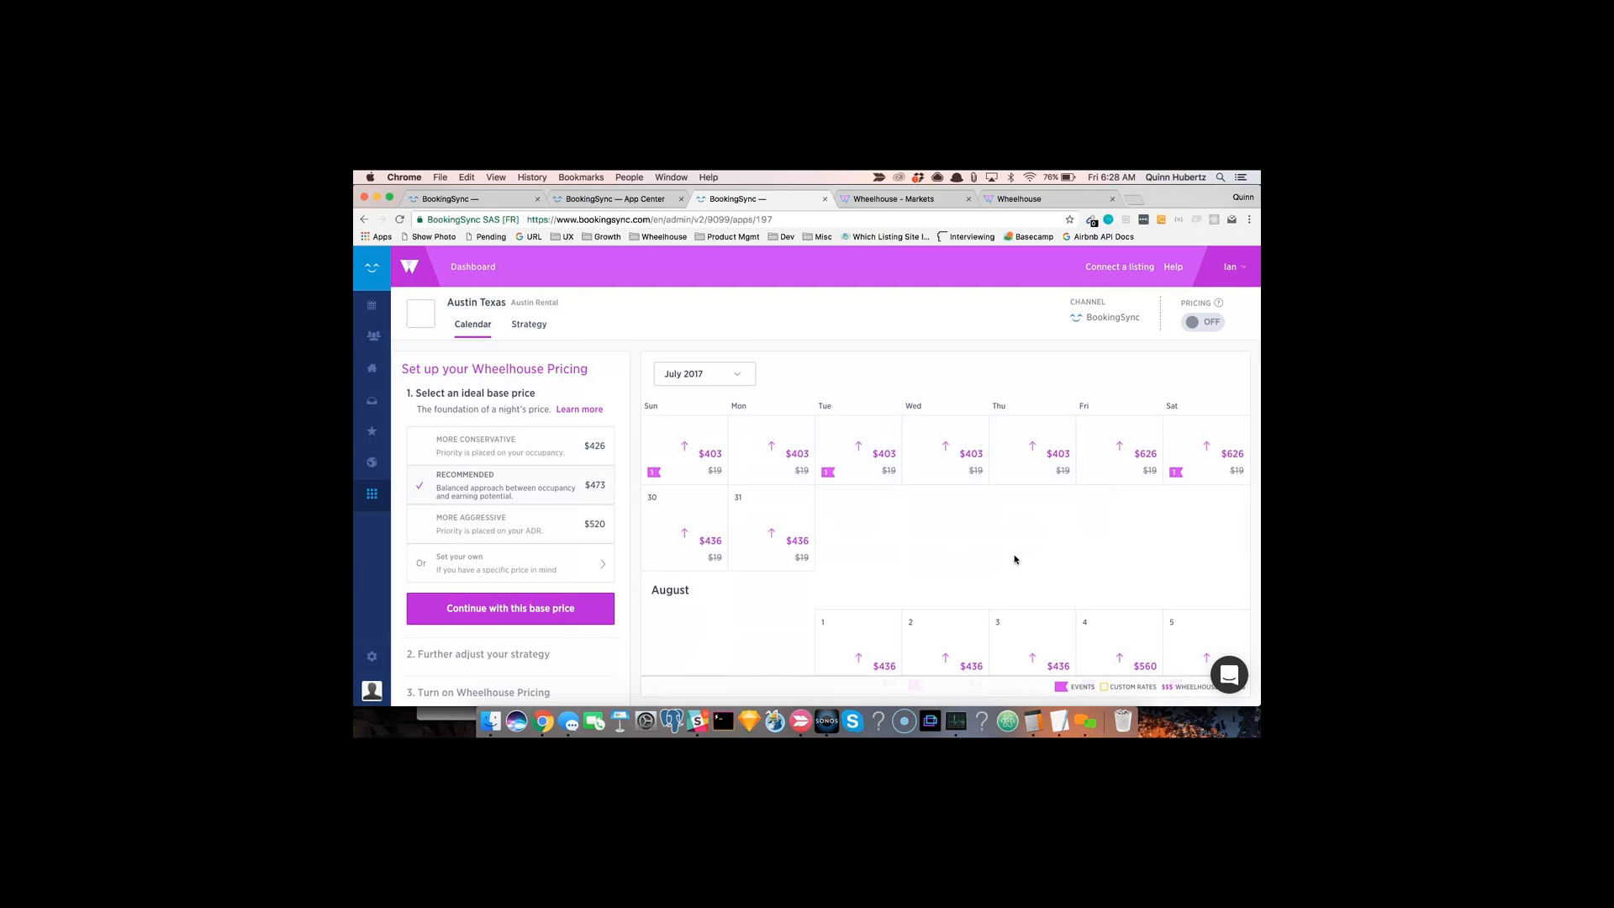
scroll(1015, 559, "up", 5)
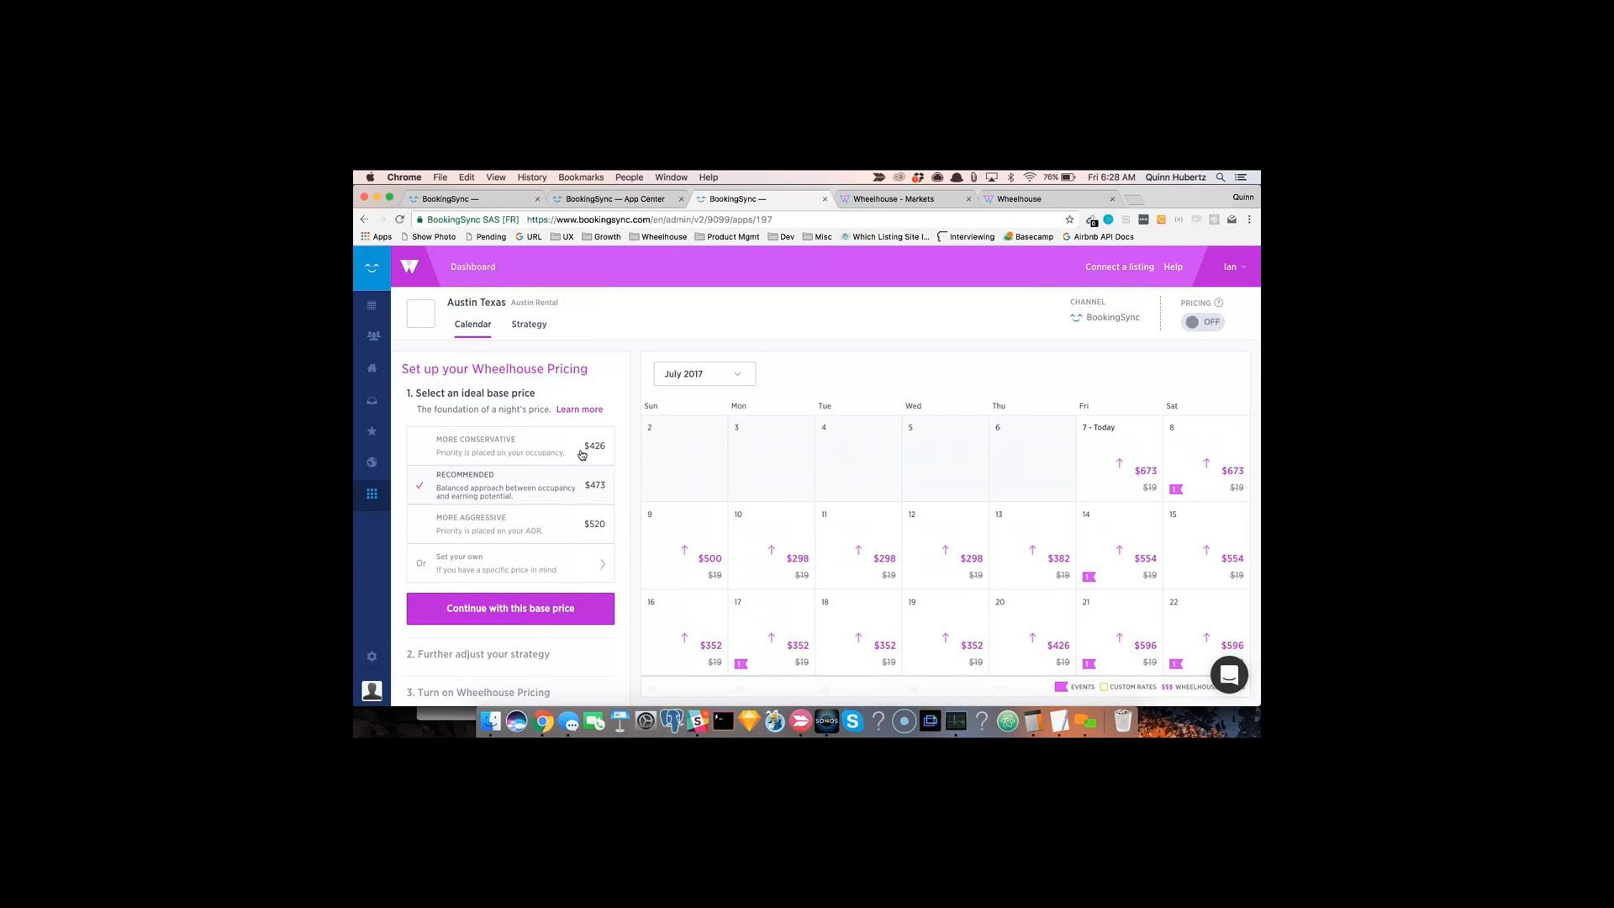
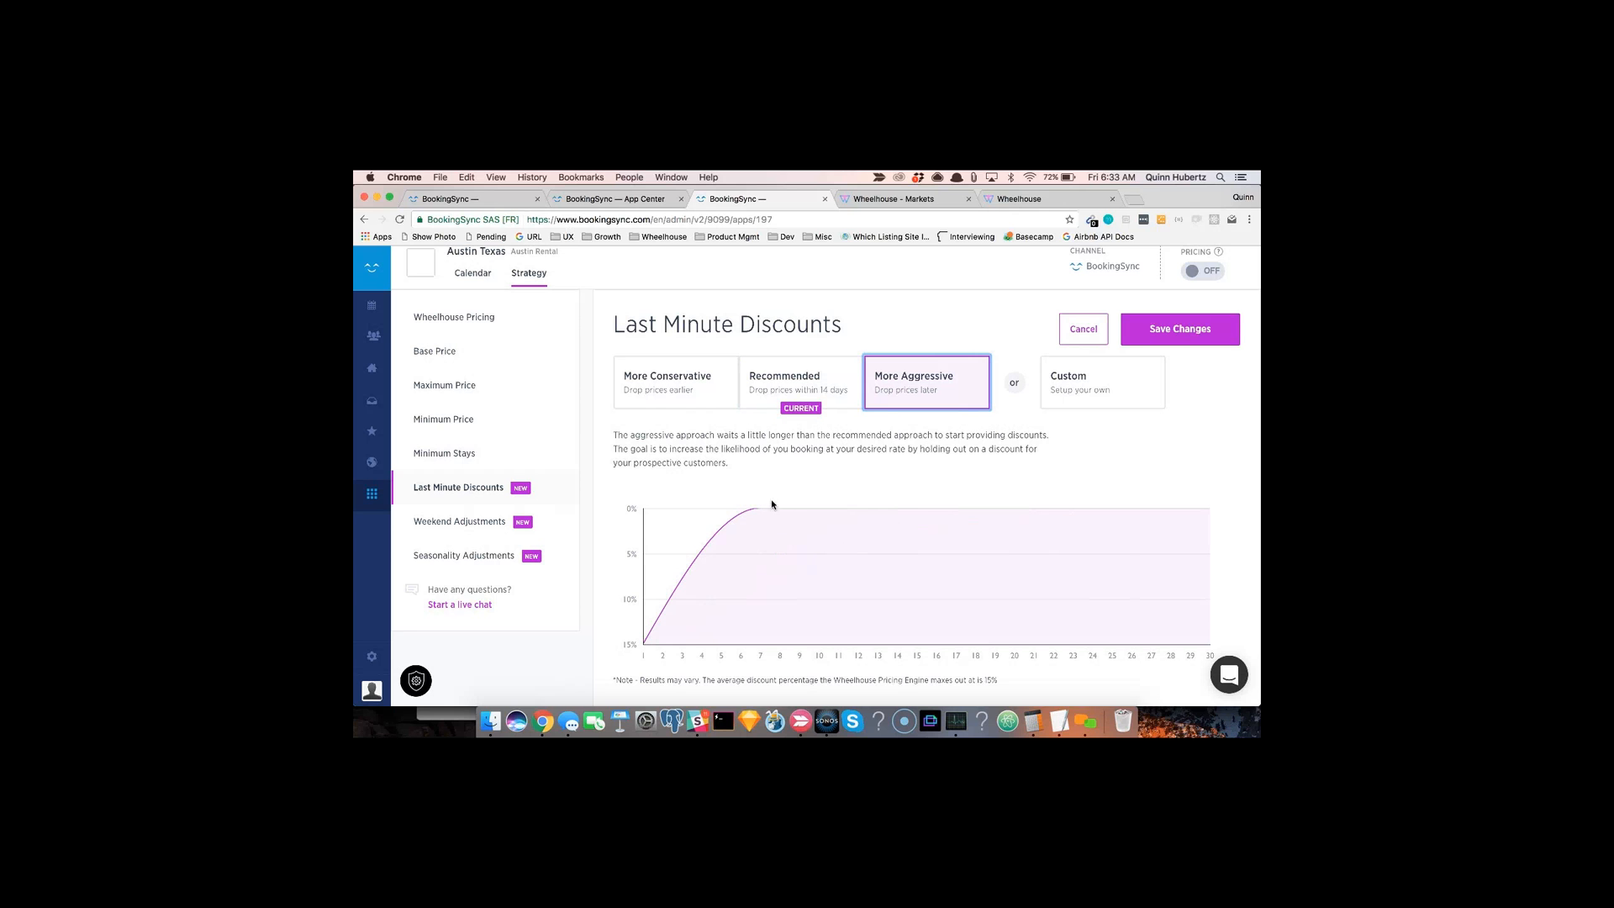
Step: Switch Last Minute Discounts to Custom and add a first discount dropping prices 10% within 30 days
left_click(1104, 385)
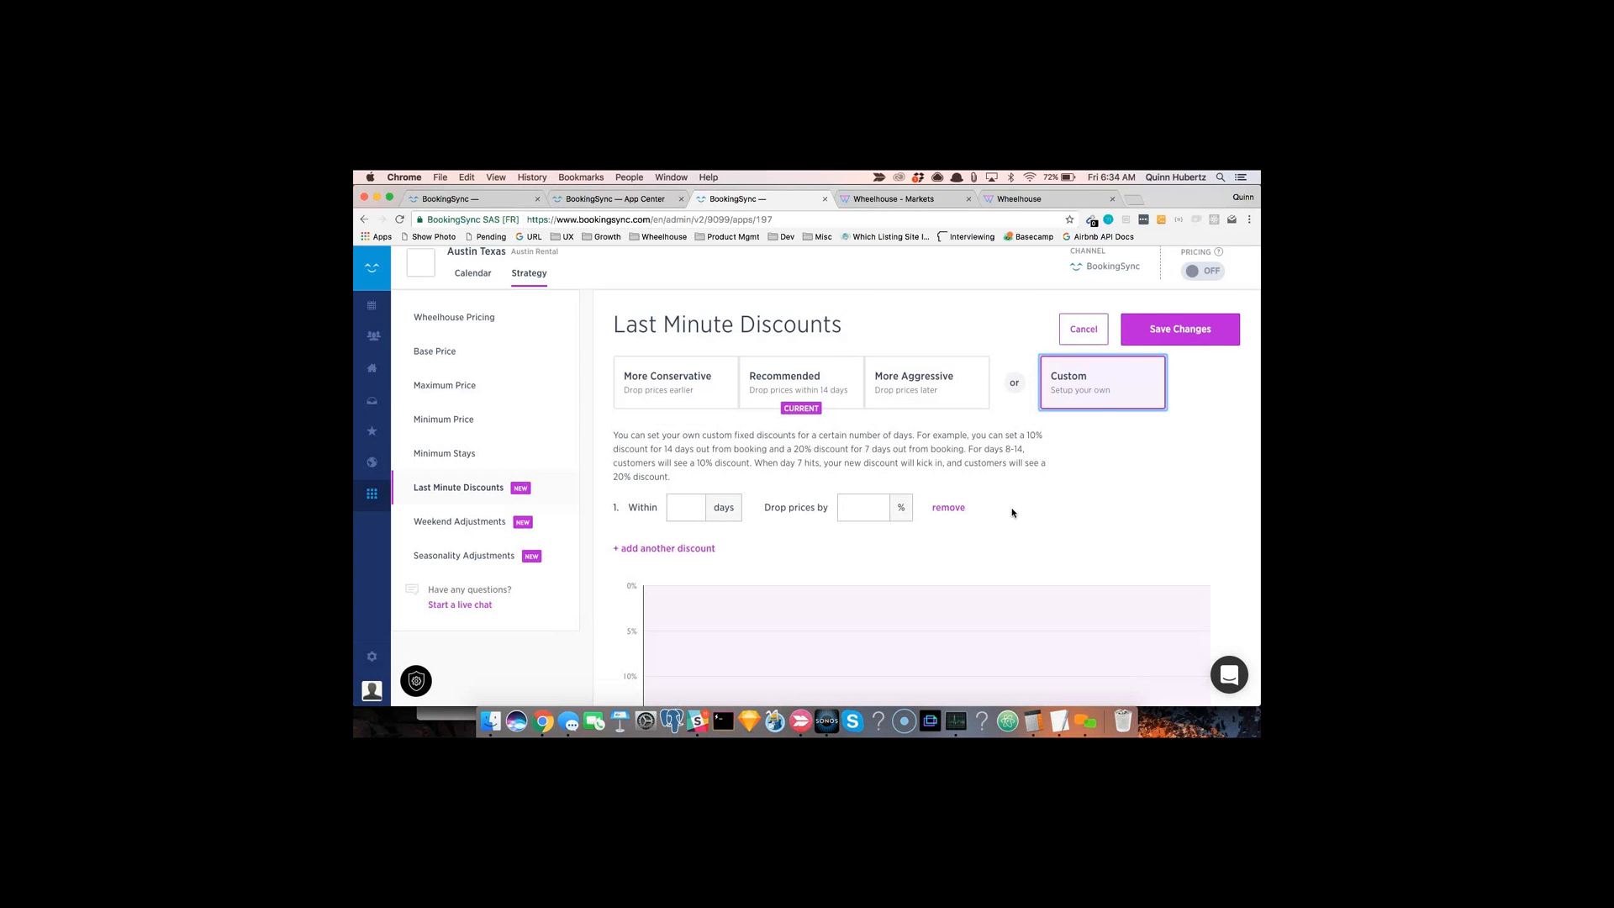
scroll(666, 501, "down", 1)
left_click(685, 461)
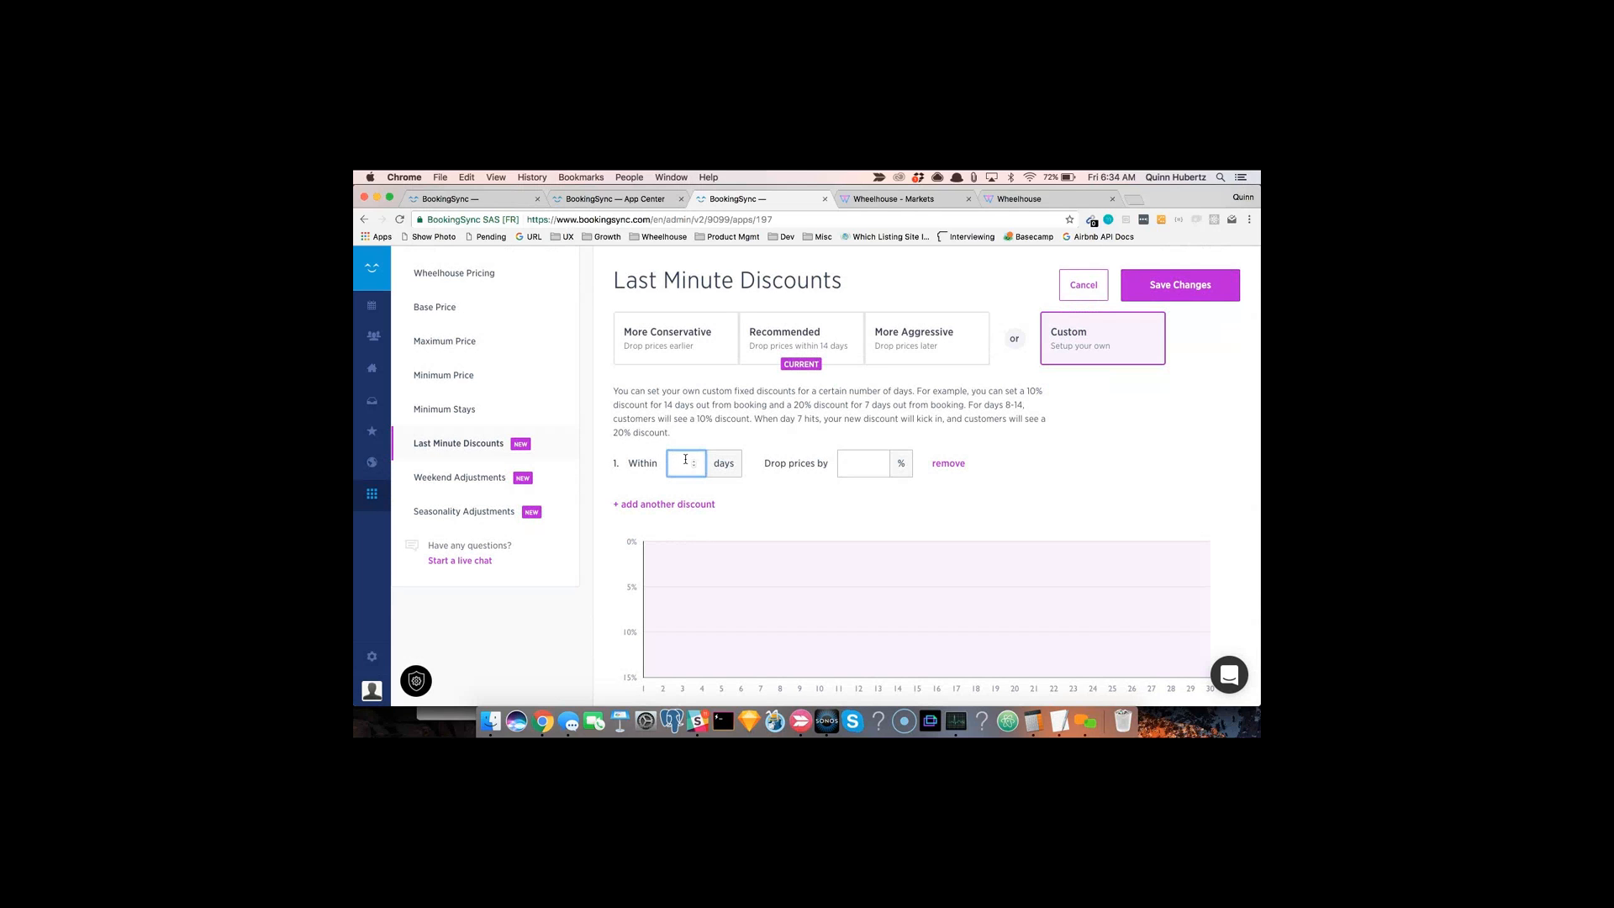
type("30")
left_click(859, 465)
type("10")
Step: Add a second last-minute discount dropping prices 20% within 21 days
left_click(708, 504)
left_click(670, 520)
type("21")
left_click(859, 528)
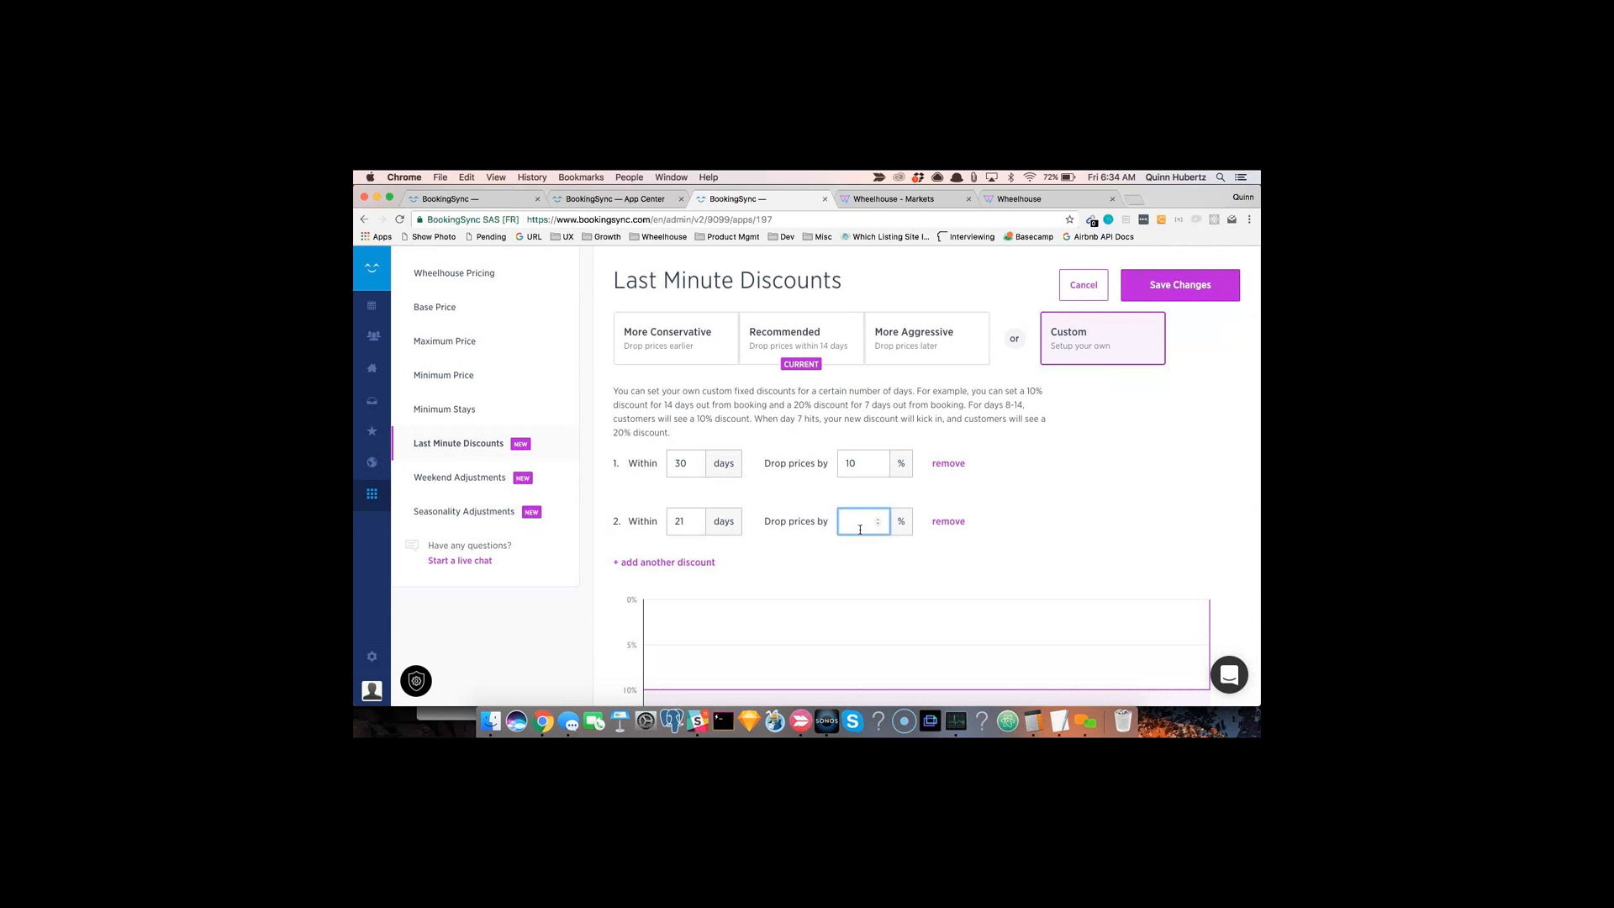
type("20")
Step: Add a third discount of 30% within 7 days and a fourth of 50% within 3 days
left_click(707, 562)
left_click(681, 580)
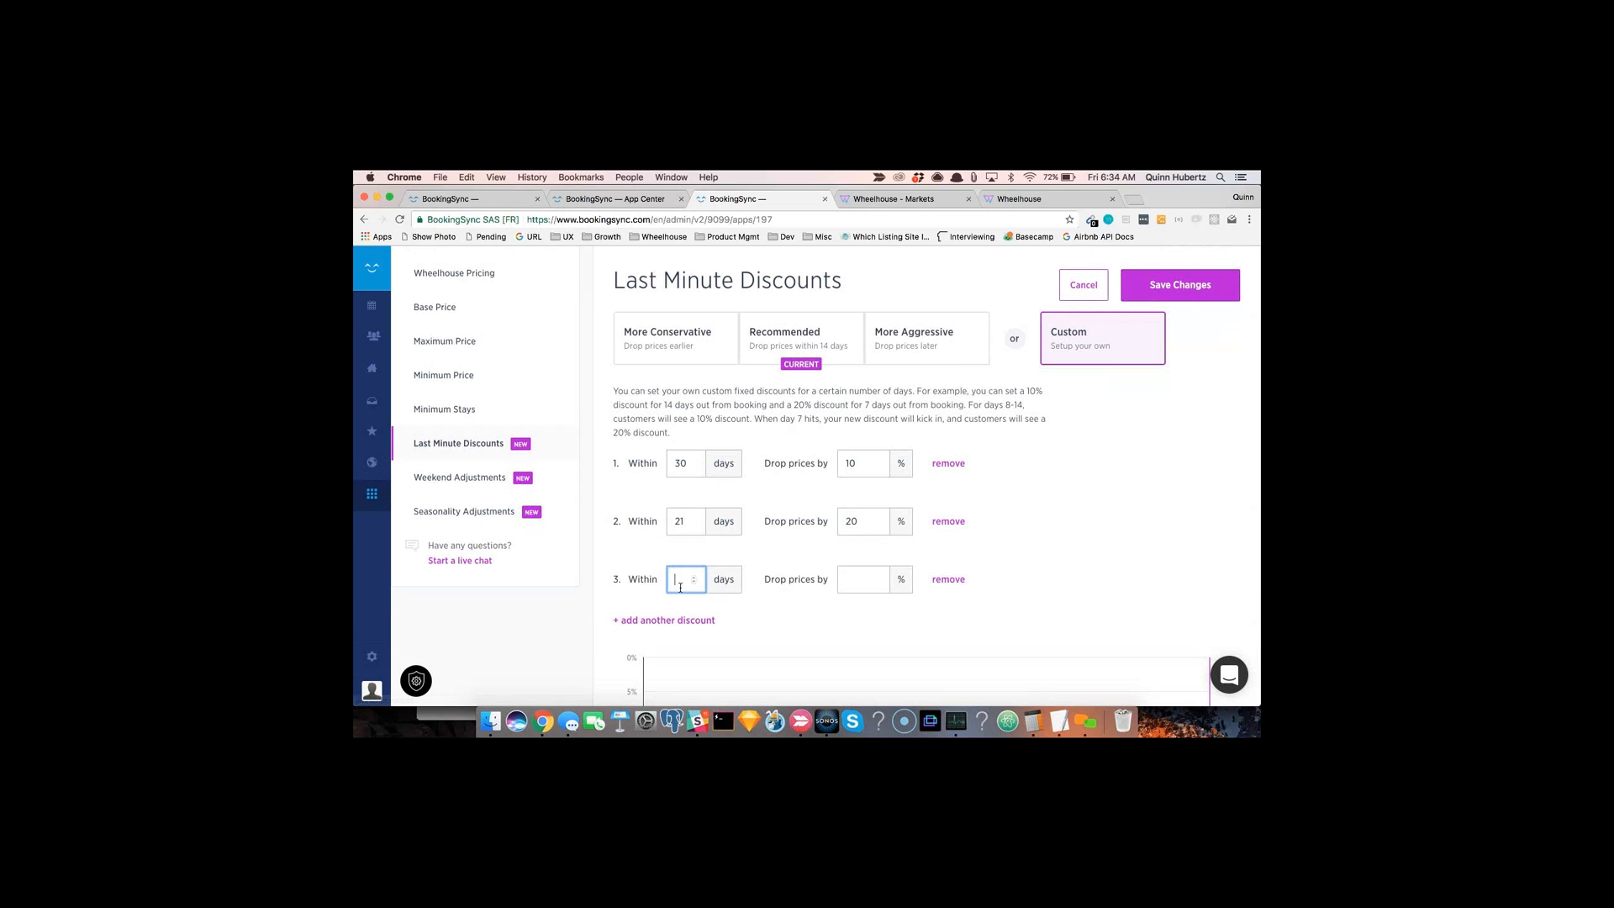
left_click(862, 581)
type("30")
scroll(713, 598, "down", 1)
left_click(712, 599)
left_click(675, 612)
type("3")
left_click(862, 616)
type("50")
left_click(1069, 608)
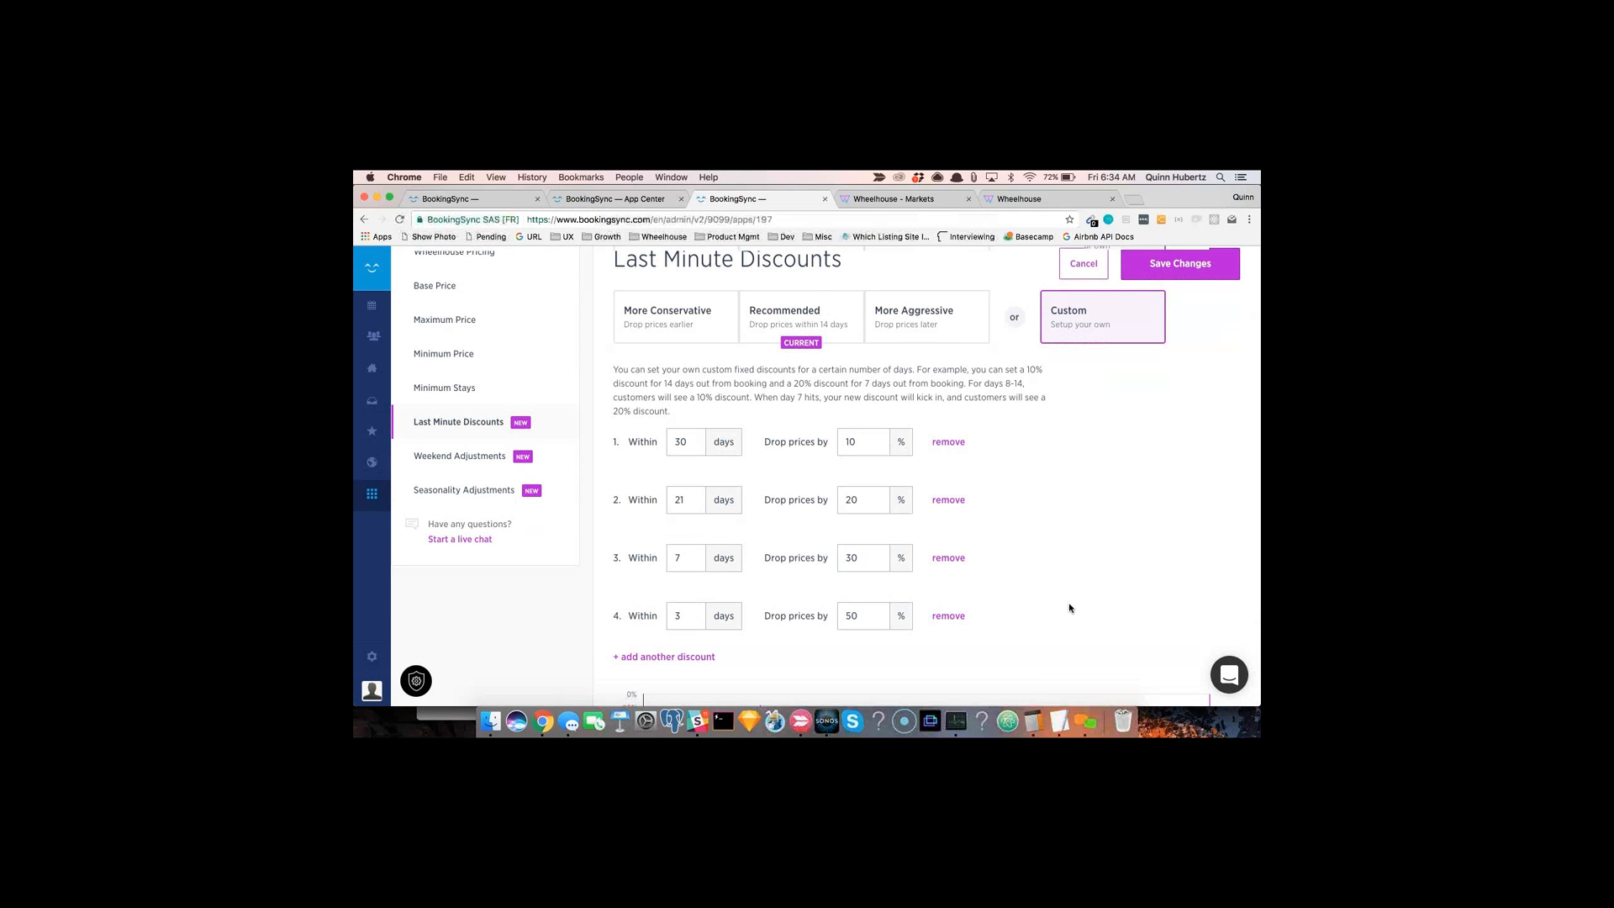
Step: Scroll through the custom discount list and its discount chart
scroll(1070, 608, "down", 4)
scroll(1069, 608, "up", 2)
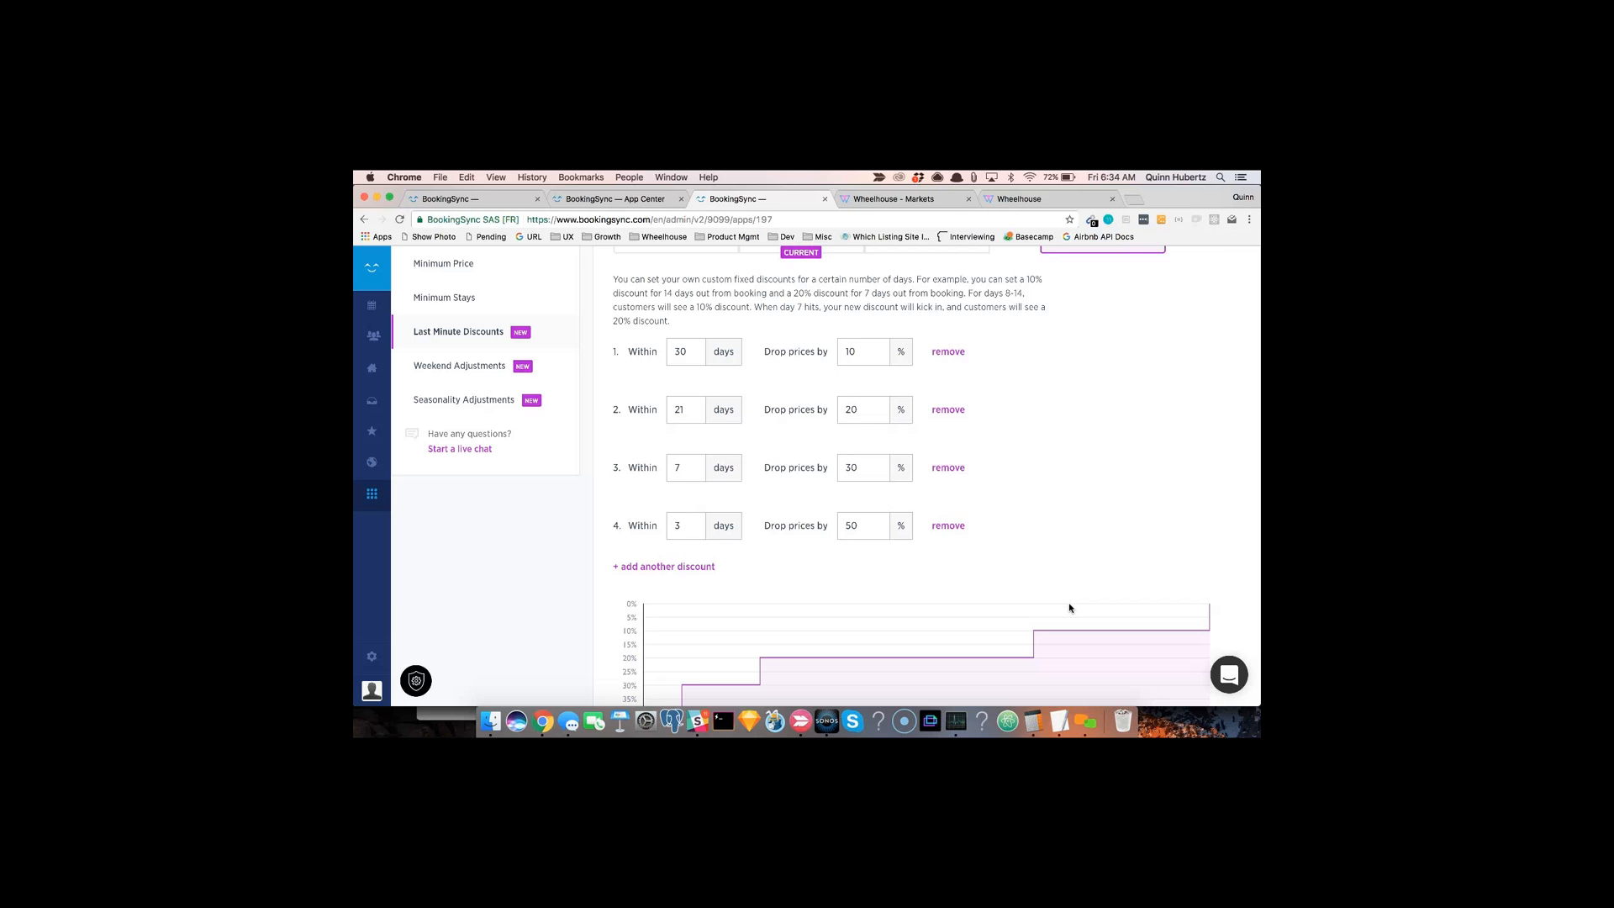
scroll(1069, 608, "up", 4)
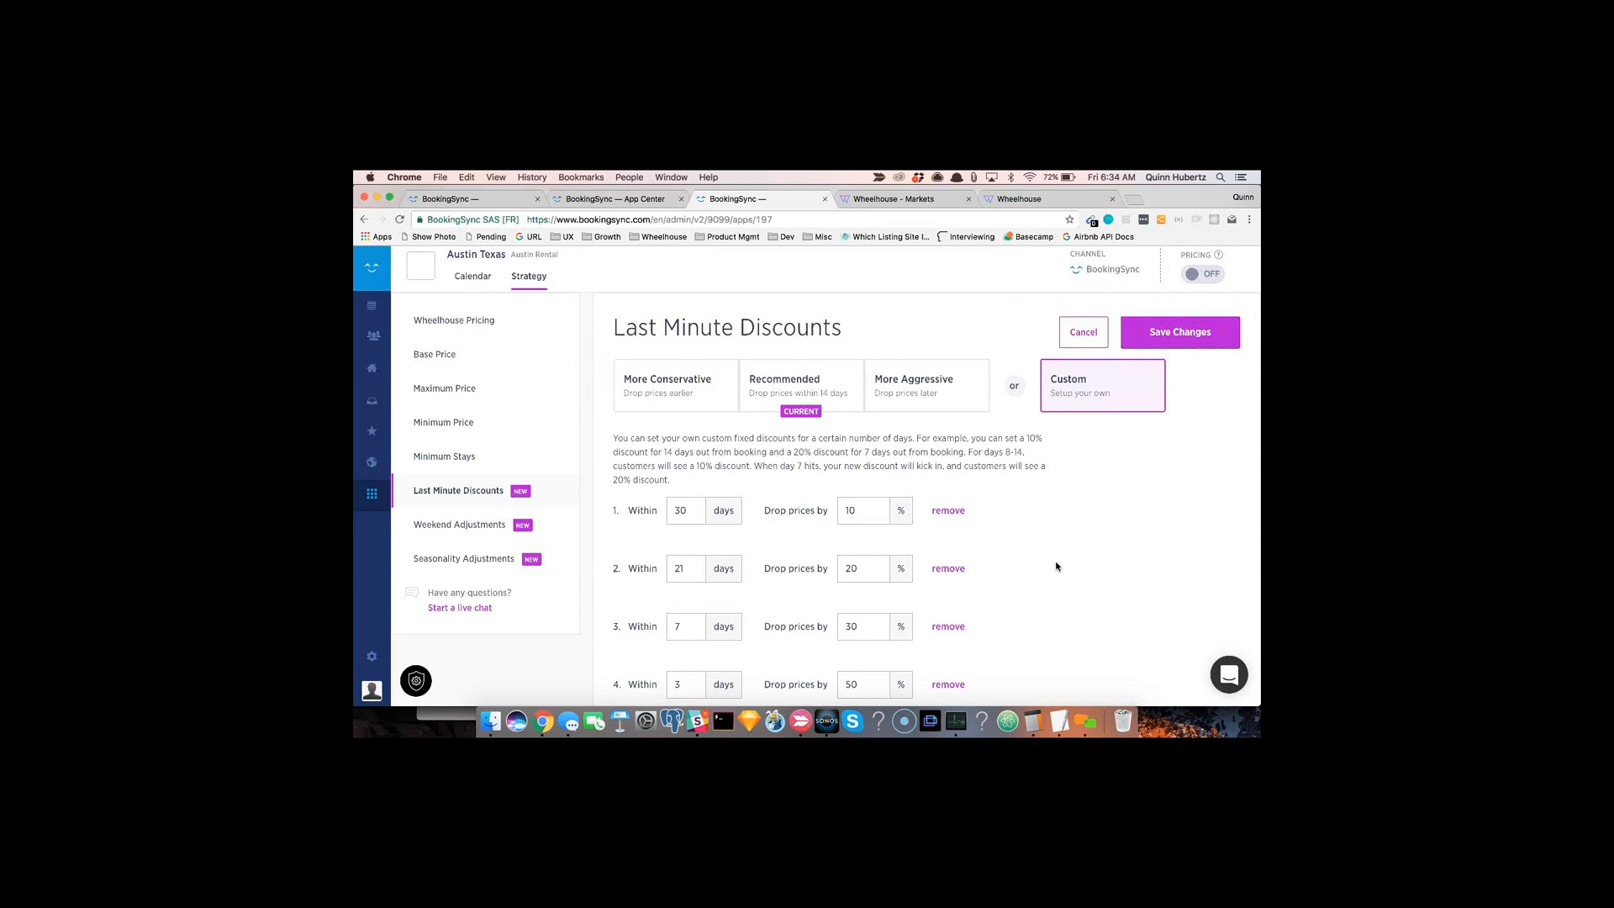
scroll(1057, 566, "down", 2)
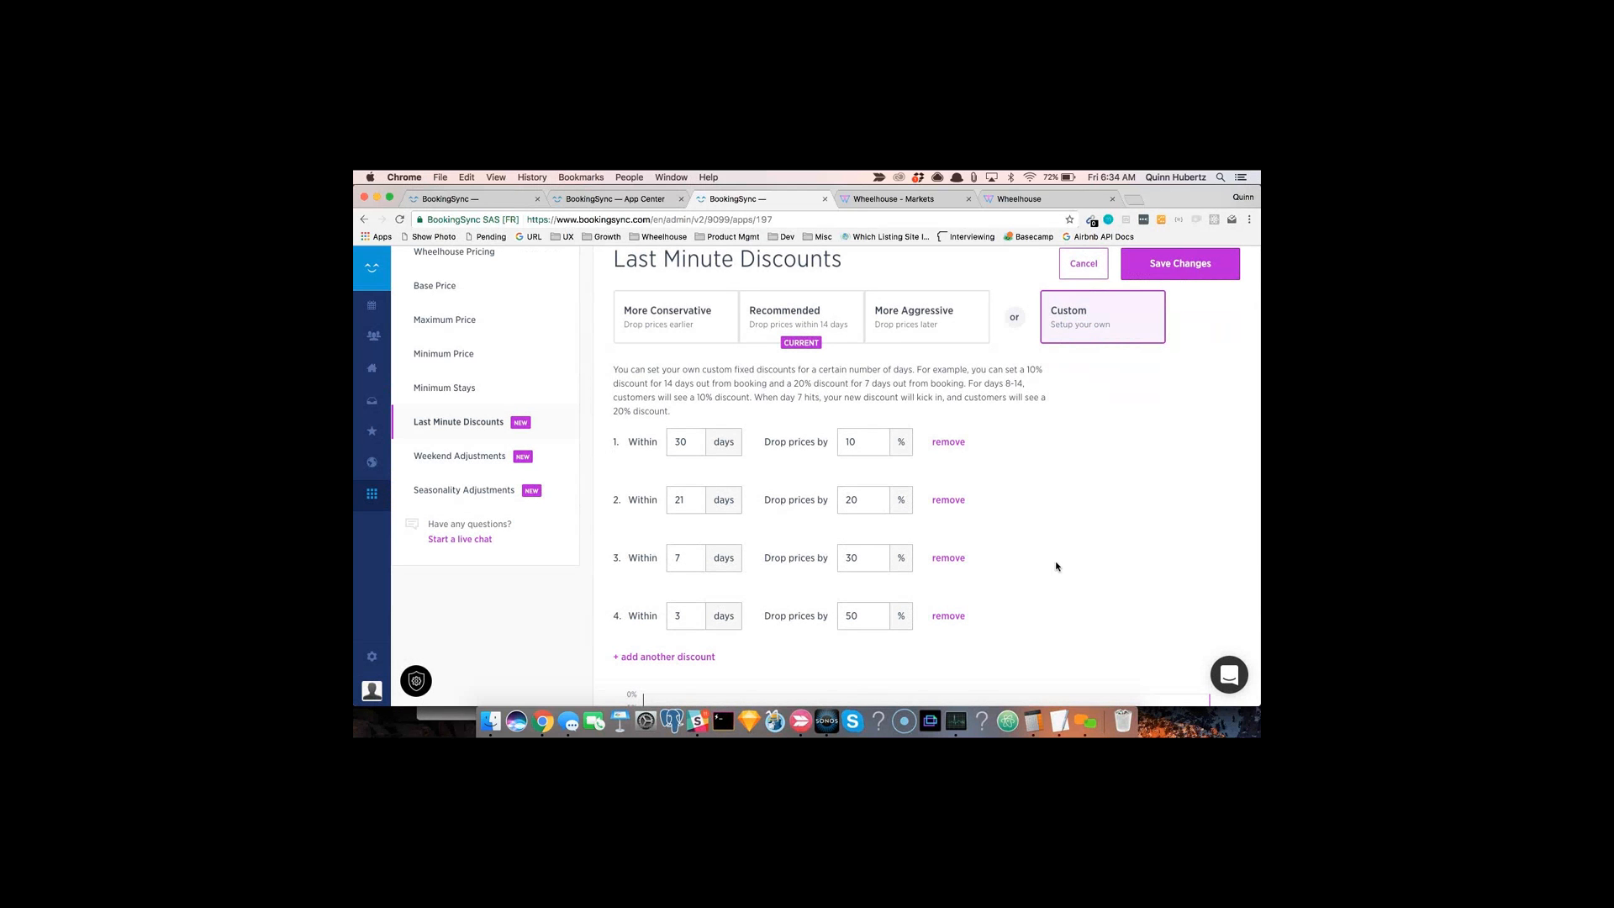
scroll(1057, 567, "down", 1)
scroll(1098, 552, "down", 4)
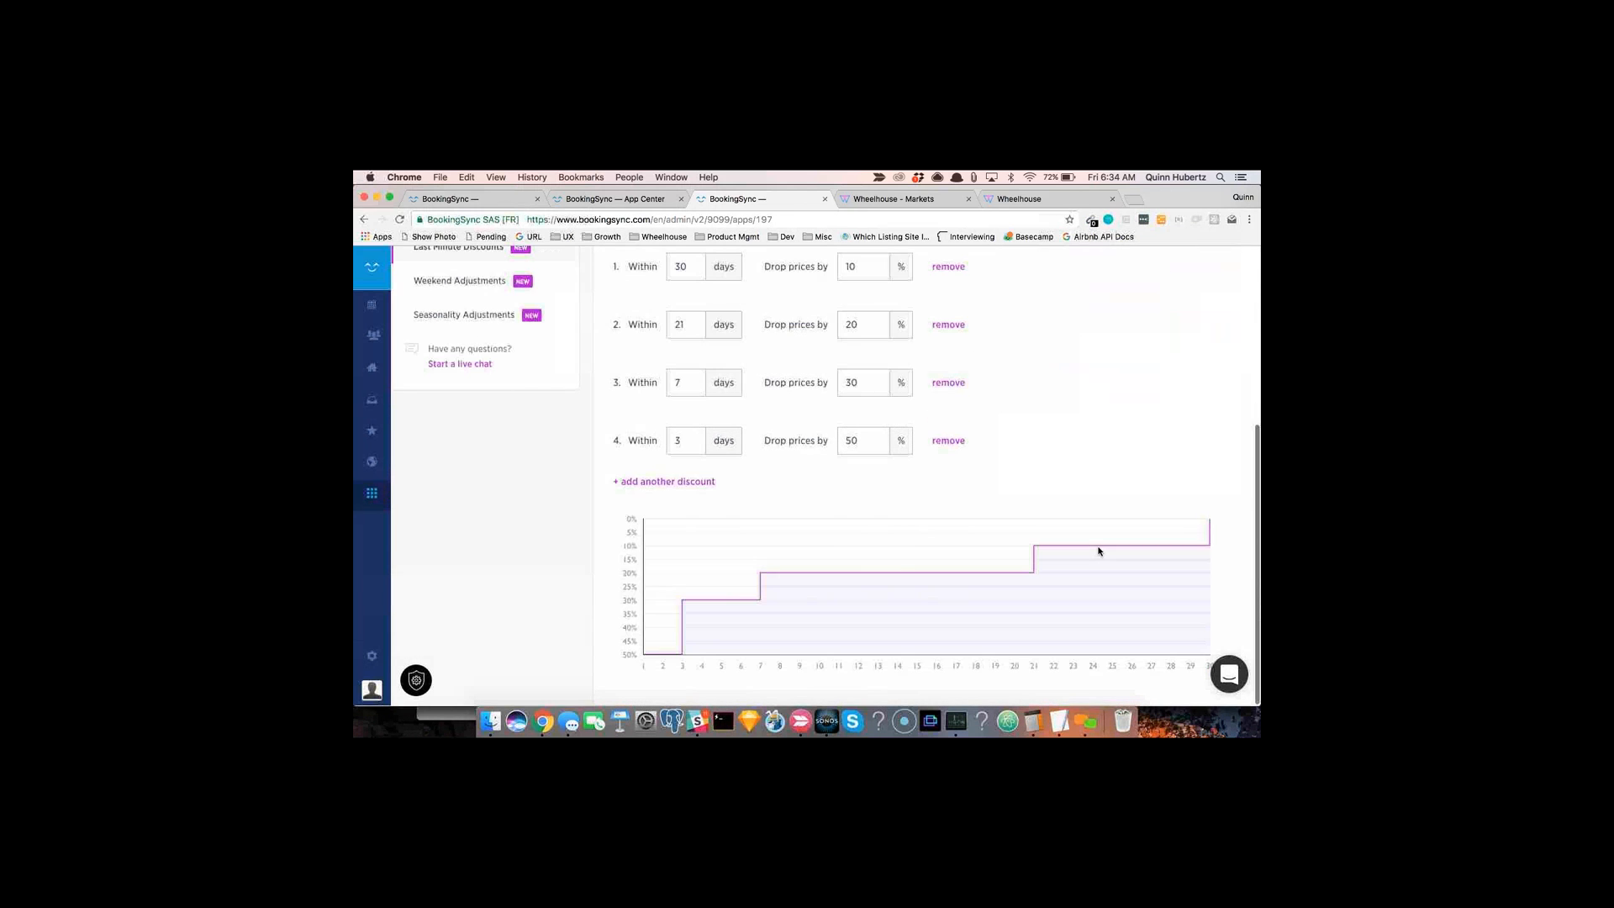
scroll(857, 564, "up", 4)
scroll(857, 565, "down", 4)
Step: Leave the discount settings without saving and open Weekend Adjustments, passing back through Last Minute Discounts
left_click(443, 285)
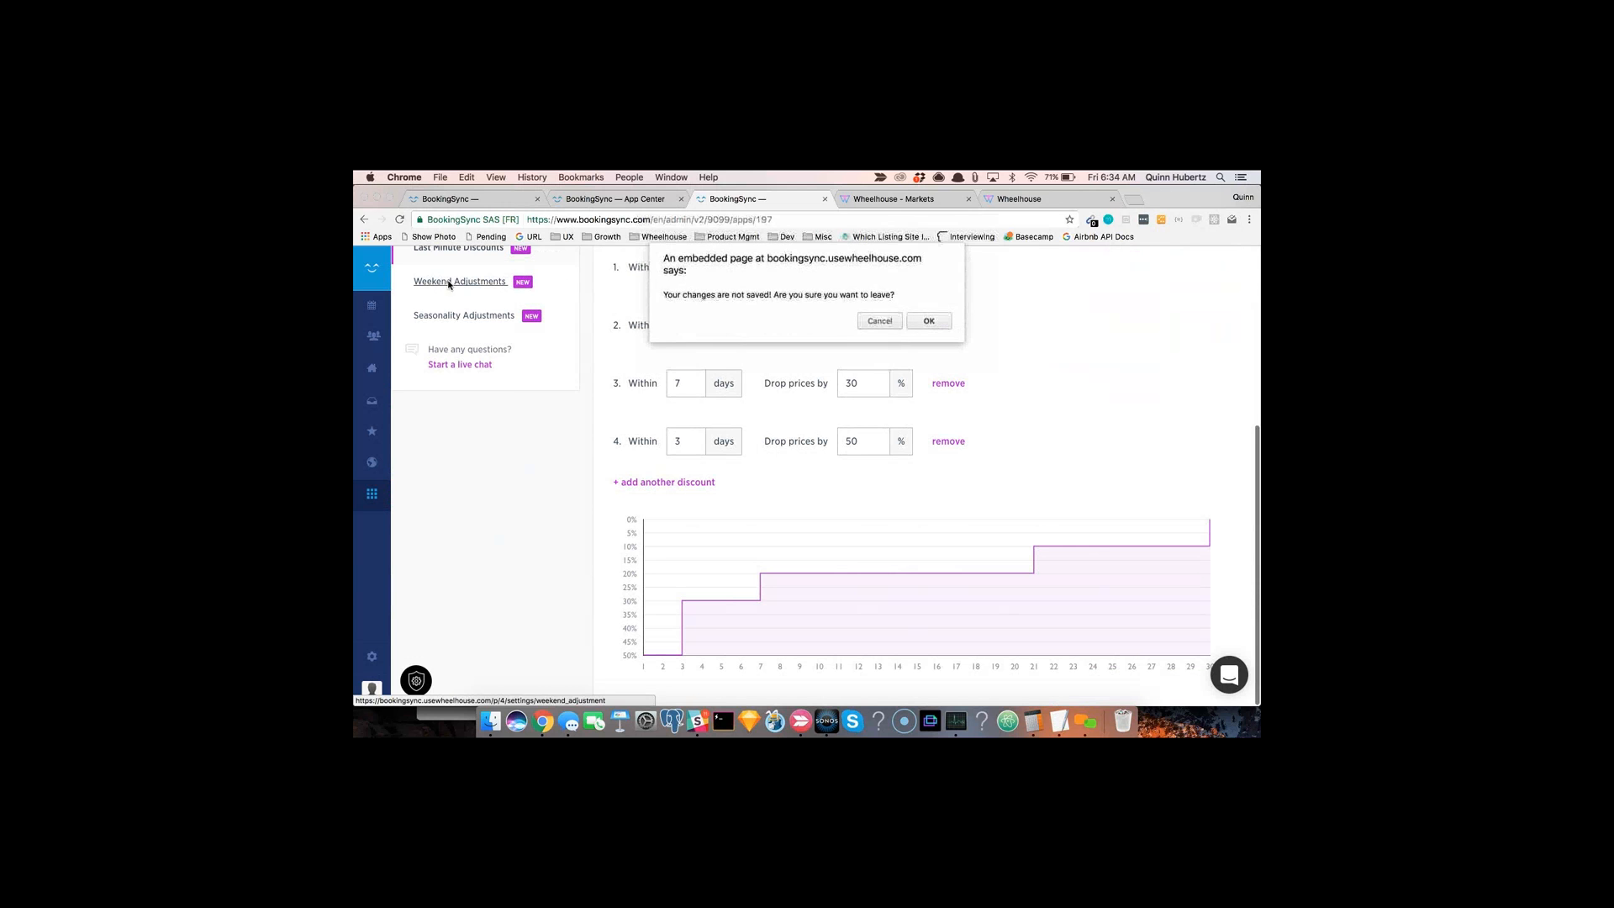
left_click(929, 321)
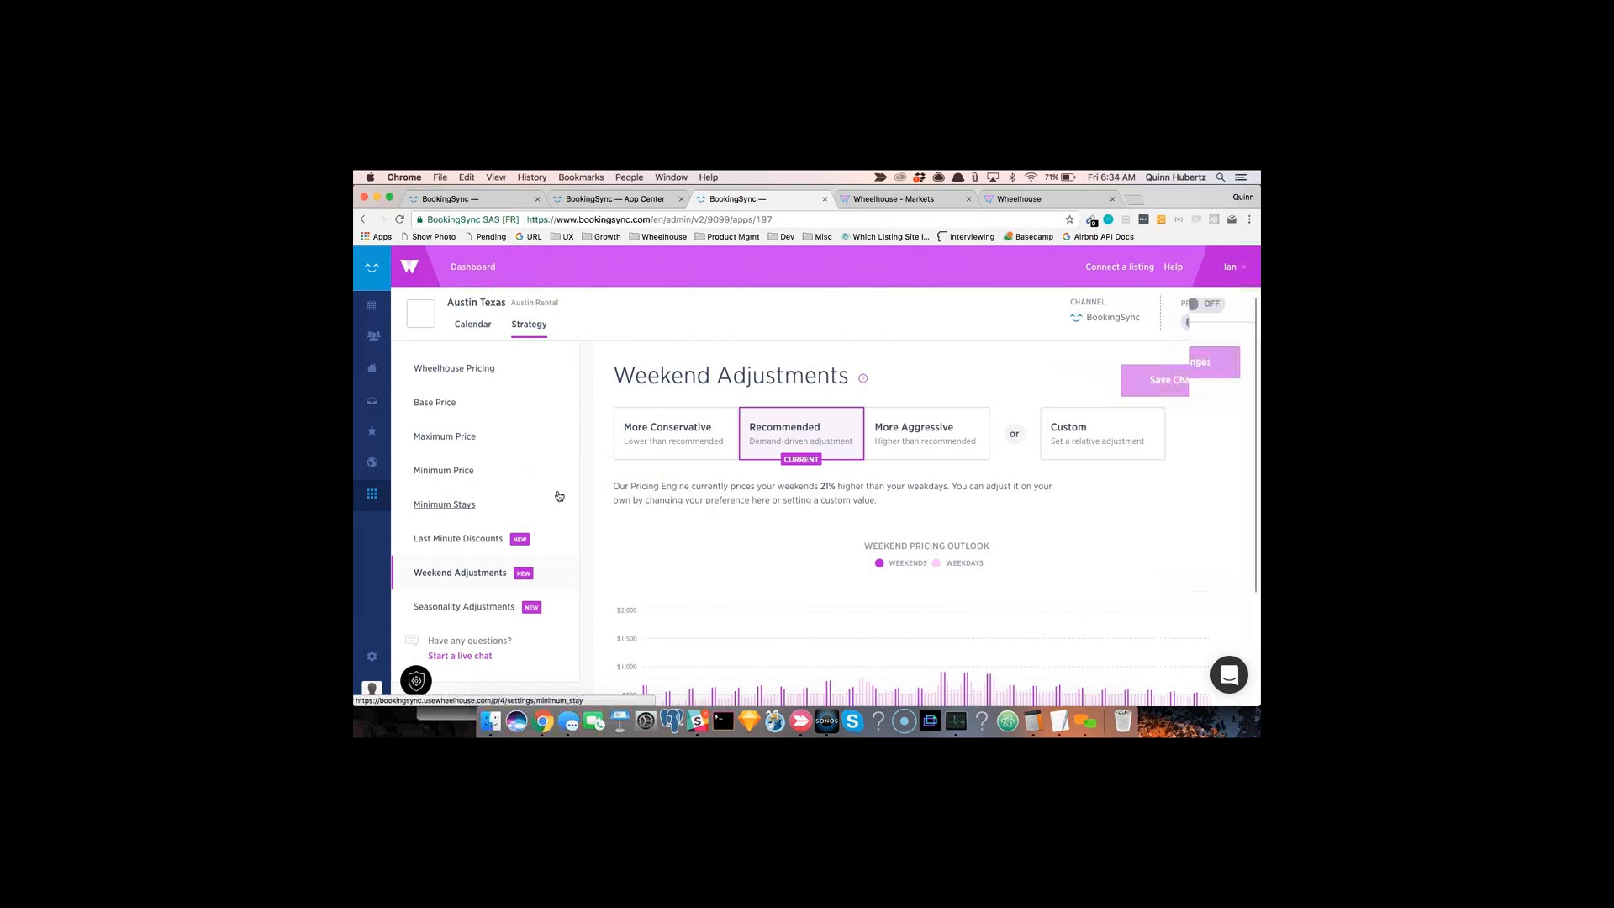
scroll(559, 496, "down", 1)
left_click(499, 515)
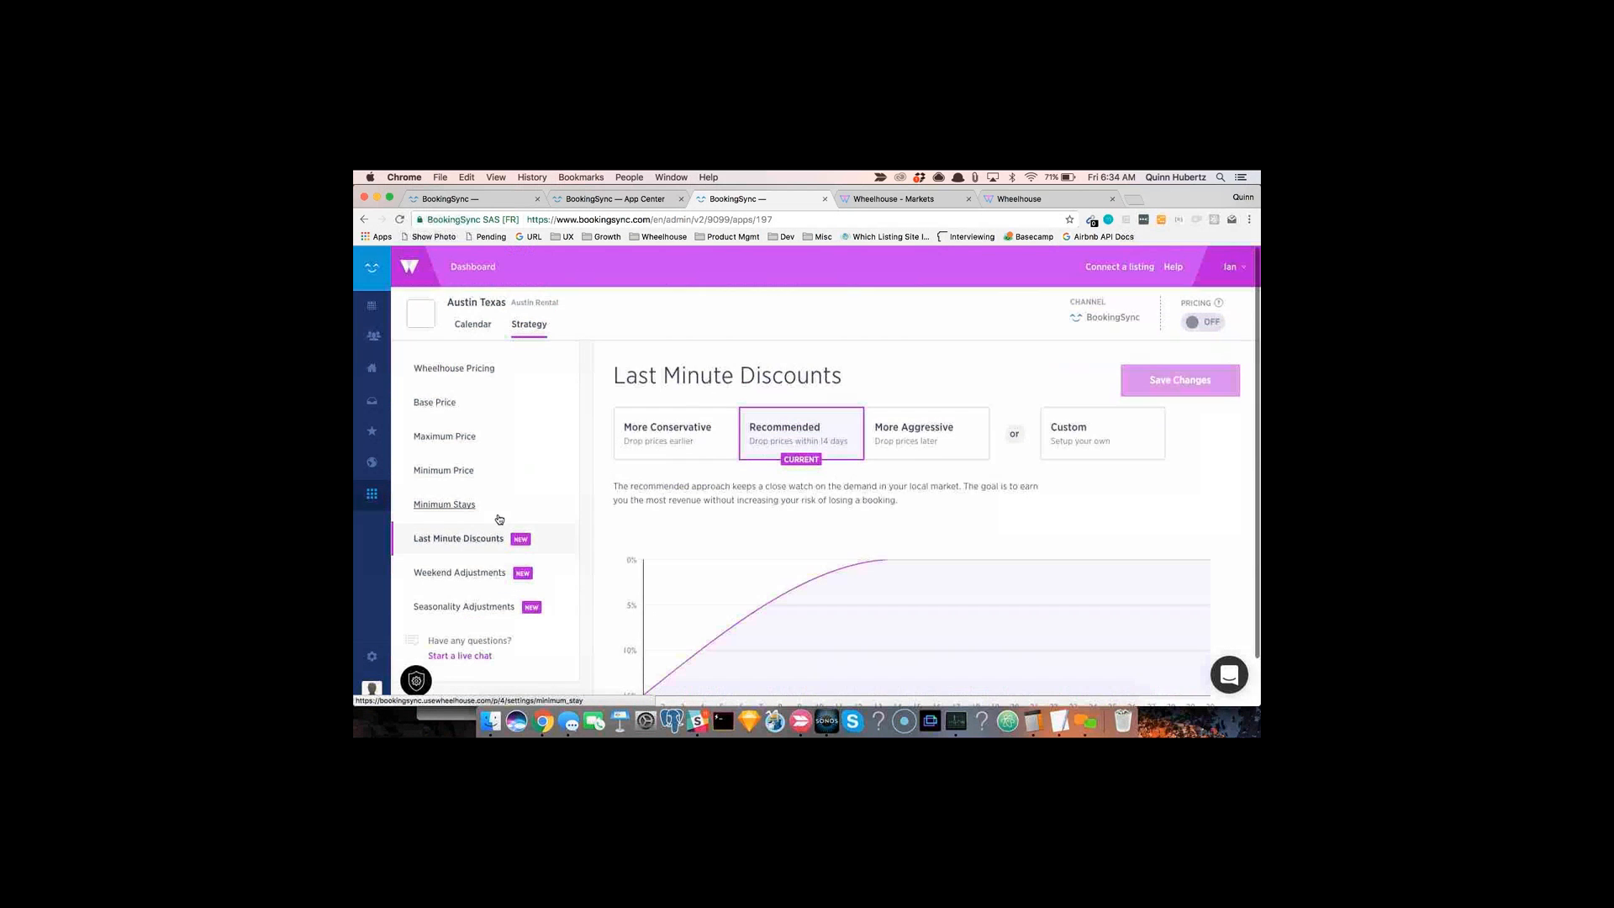
left_click(477, 576)
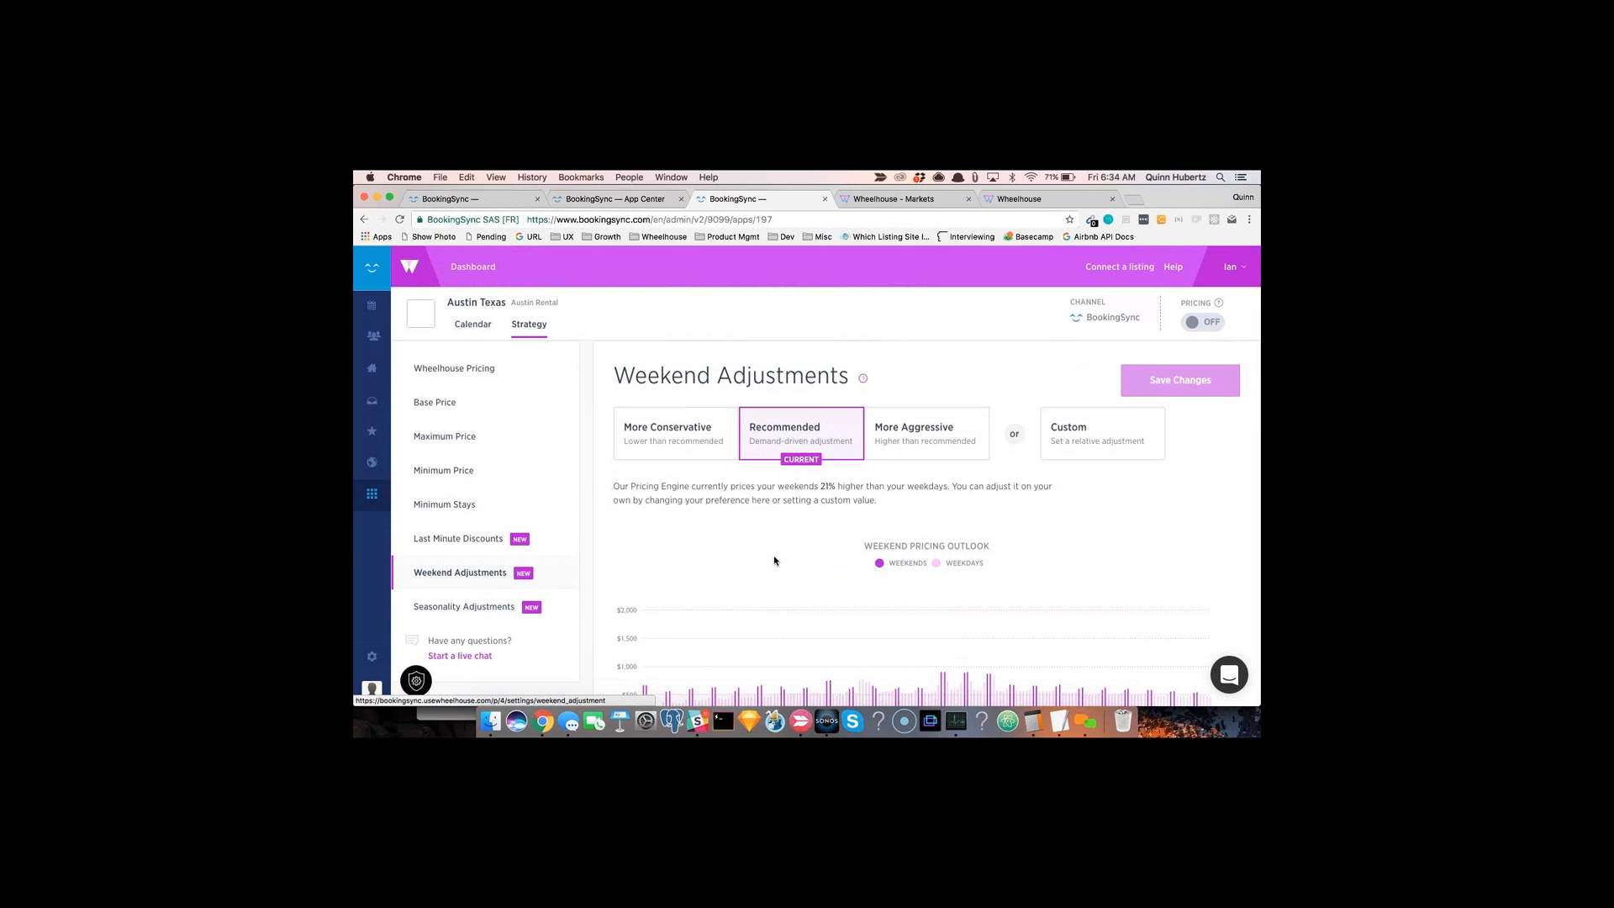
Step: Try the More Aggressive, Recommended and More Conservative weekend adjustment presets, ending on More Aggressive
scroll(773, 554, "down", 2)
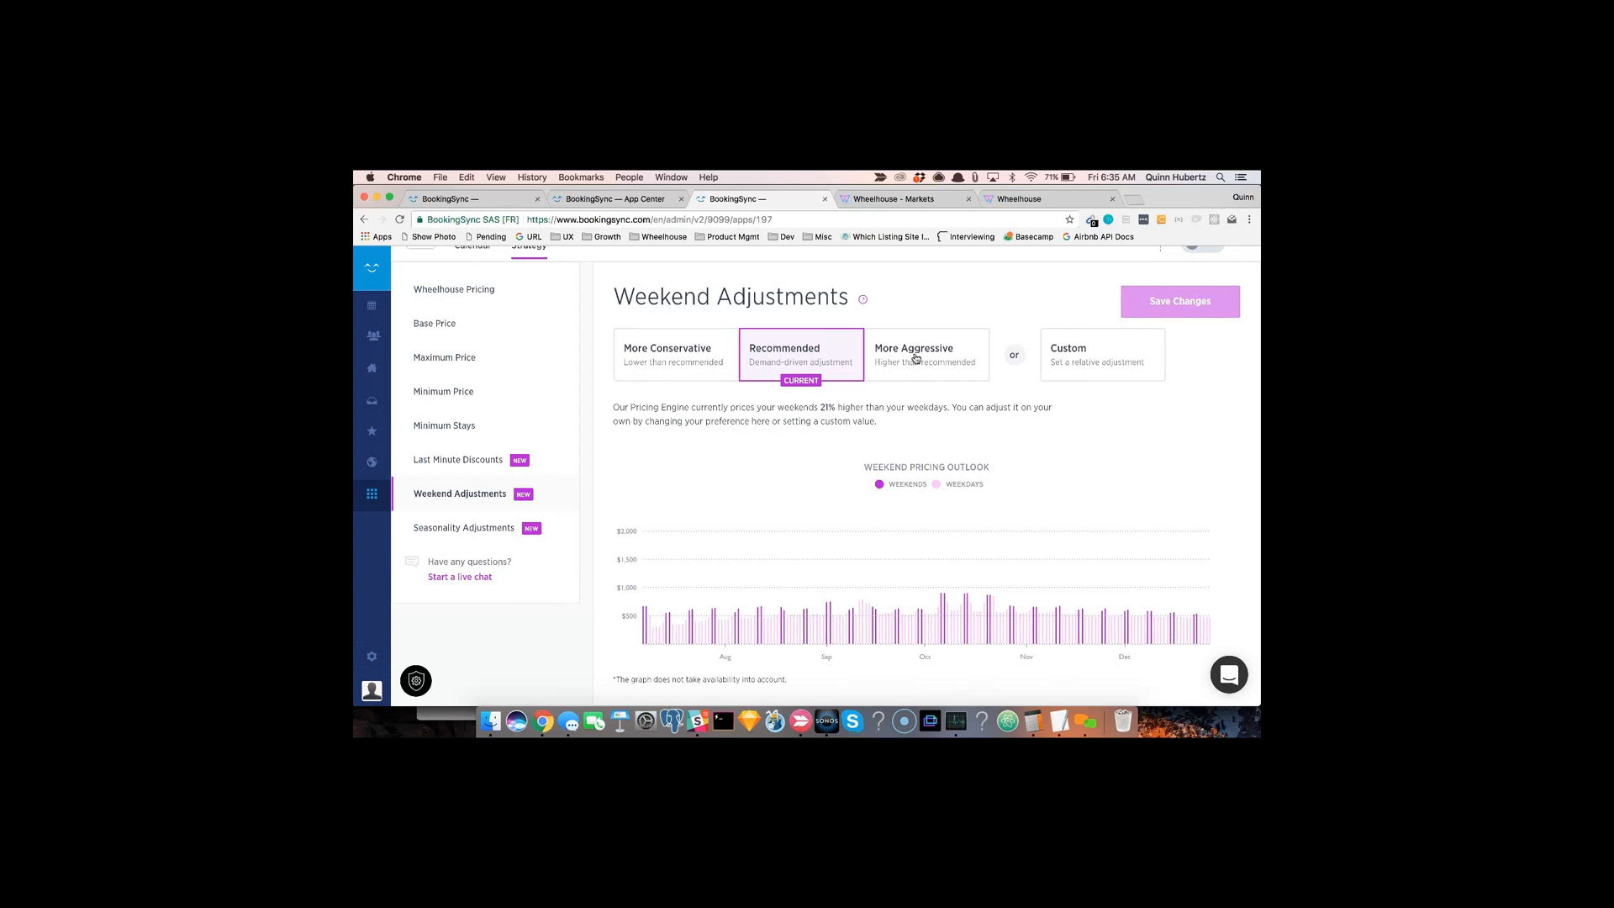
left_click(916, 359)
left_click(821, 352)
left_click(918, 355)
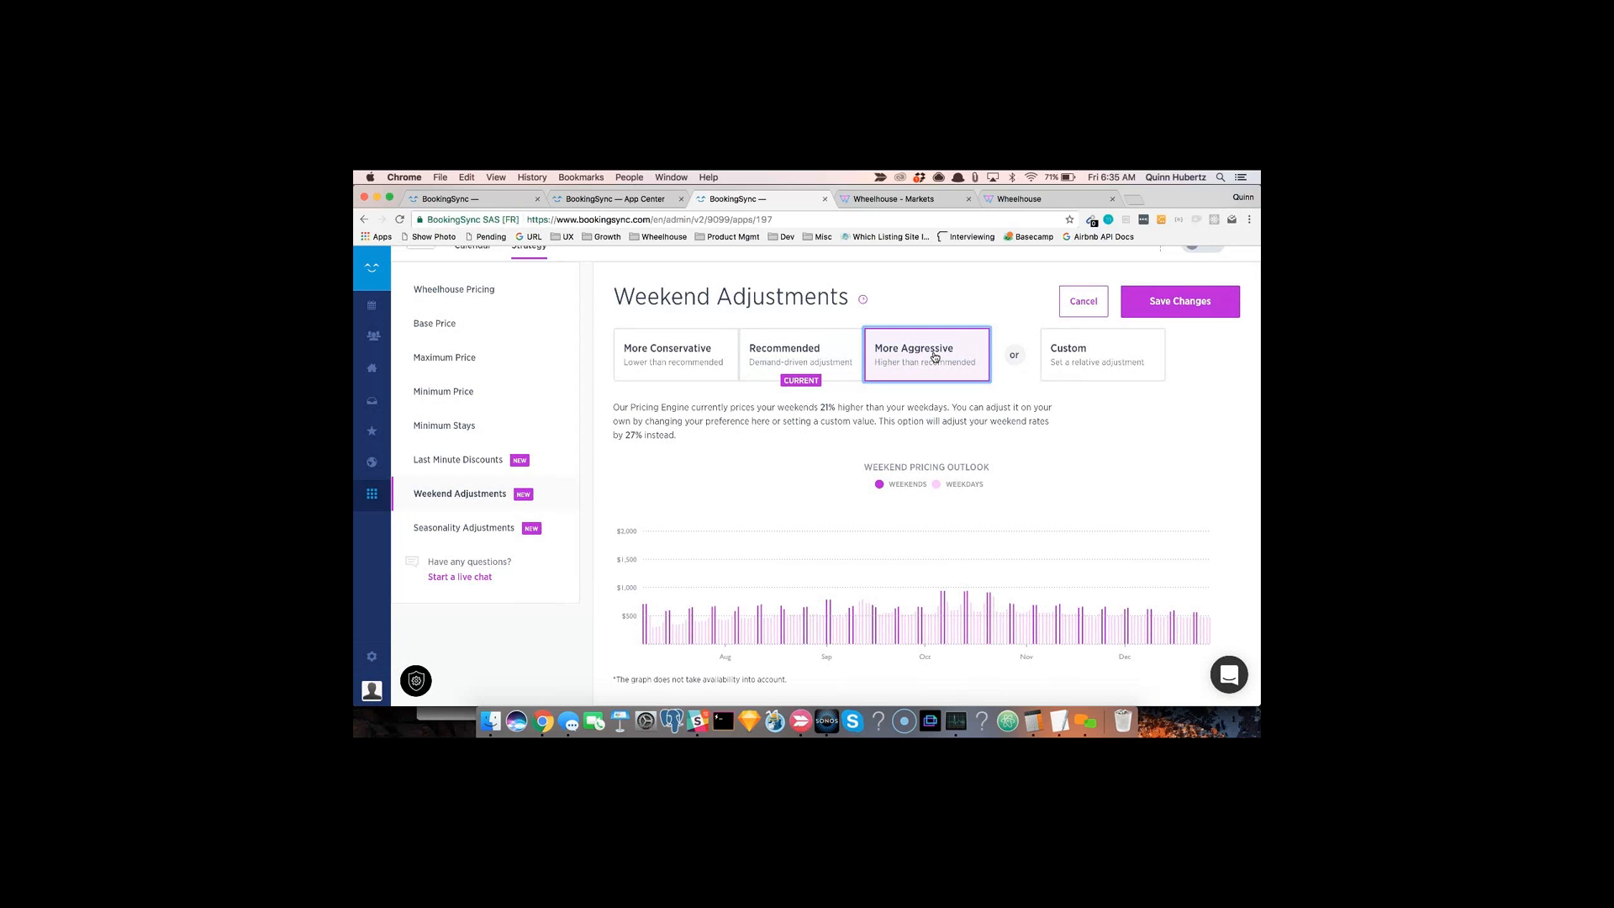
left_click(669, 353)
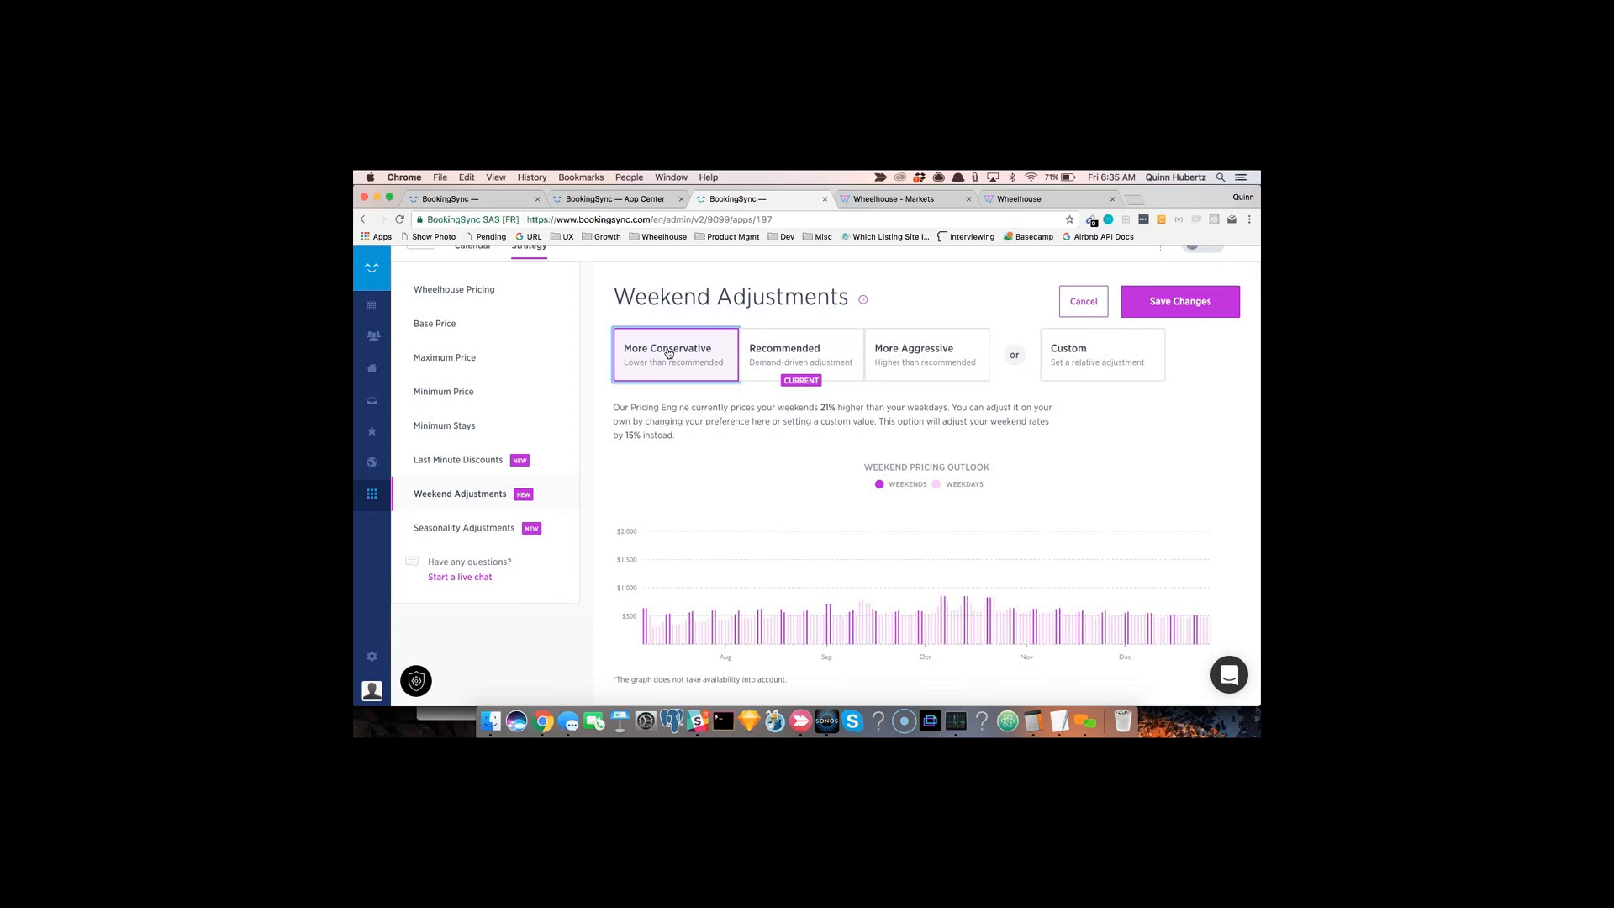
left_click(782, 351)
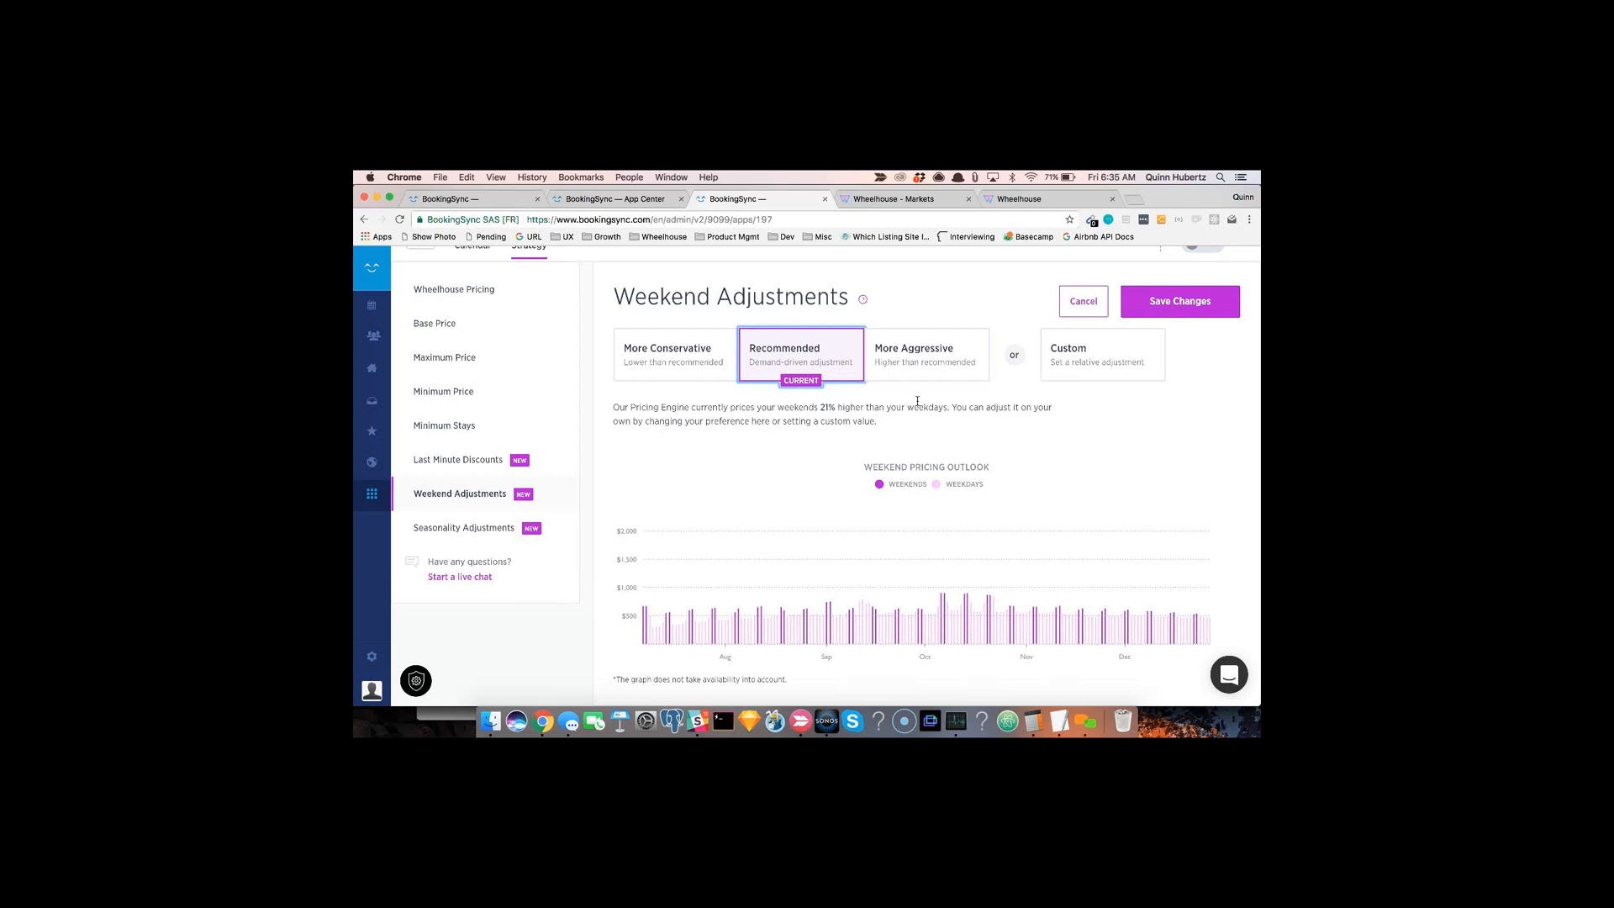
left_click(923, 365)
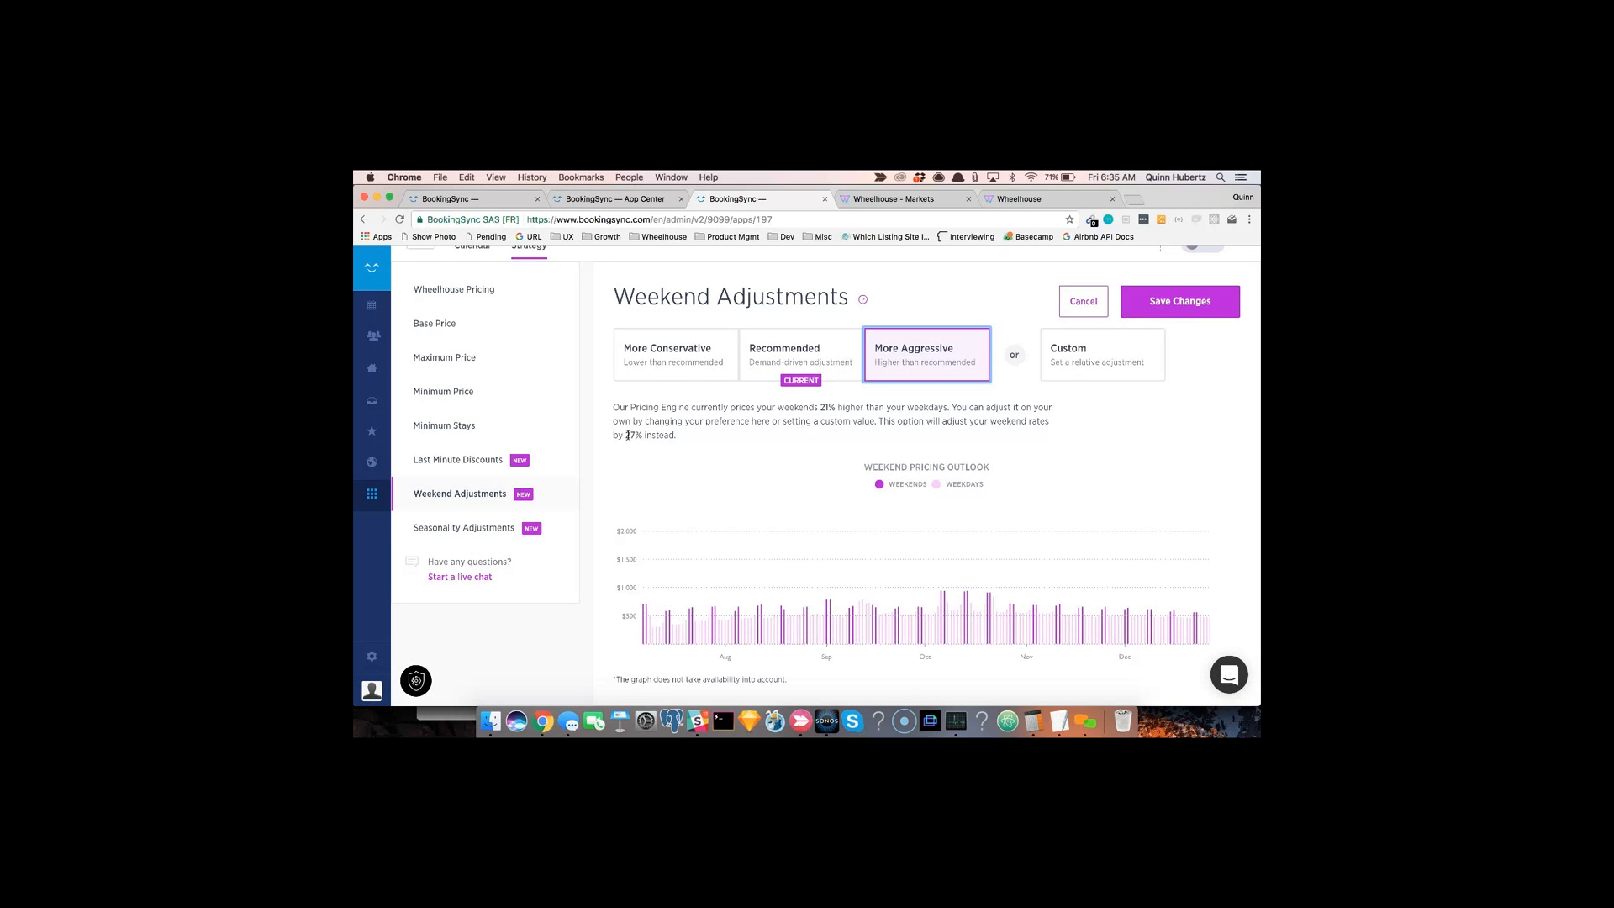
Step: Choose a Custom weekend adjustment and set its slider to 41%
left_click(1114, 359)
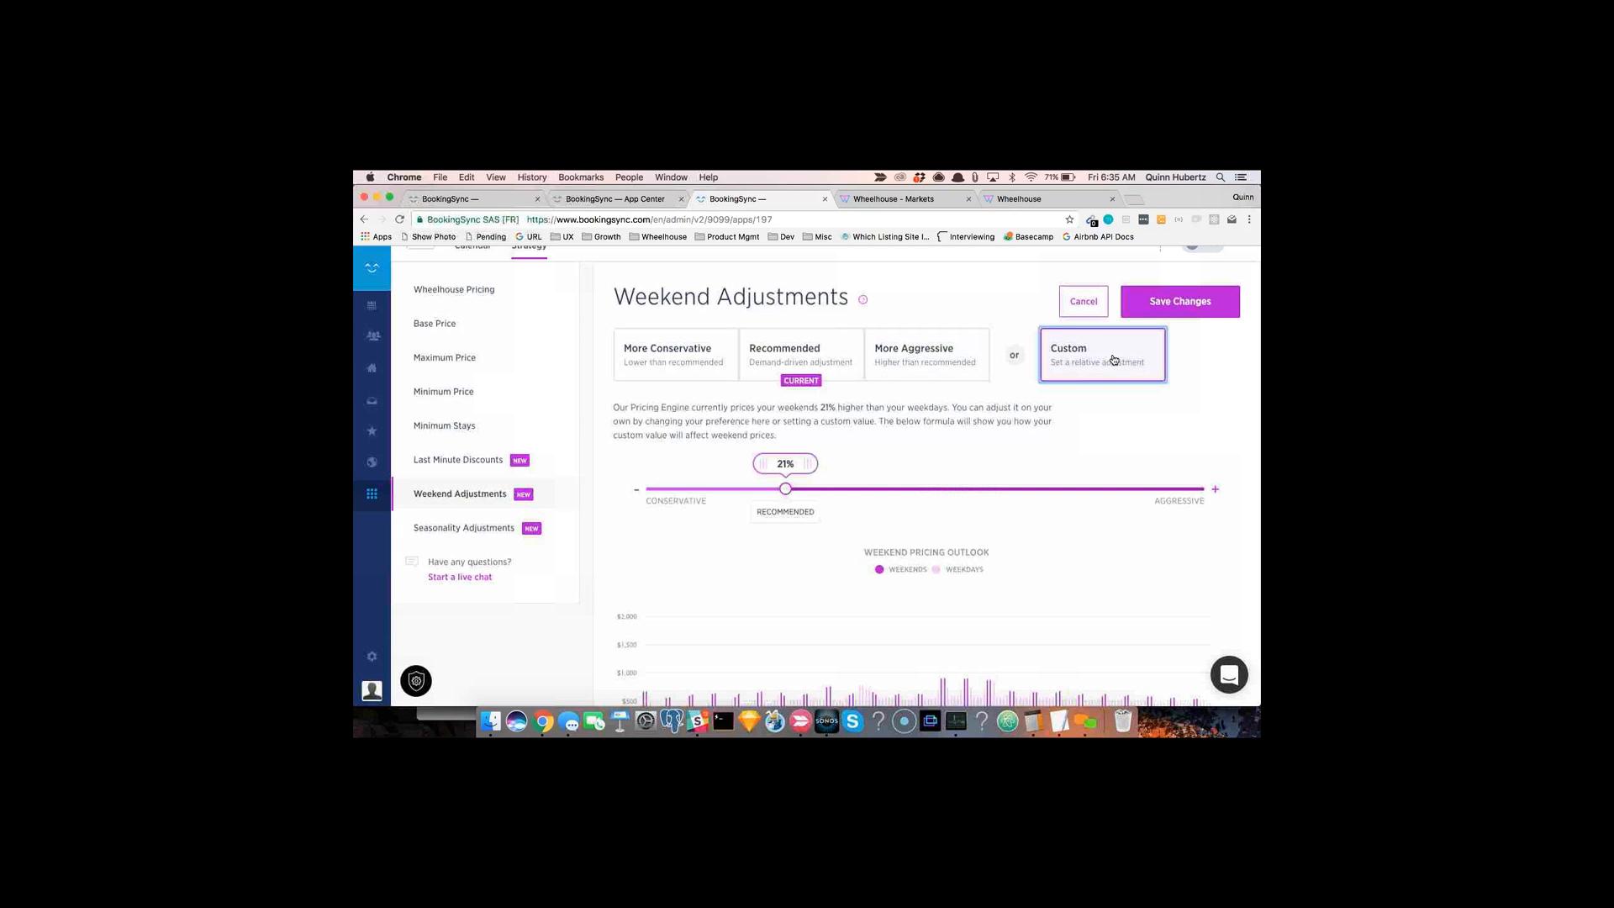
left_click_drag(783, 474, 844, 477)
scroll(844, 477, "down", 1)
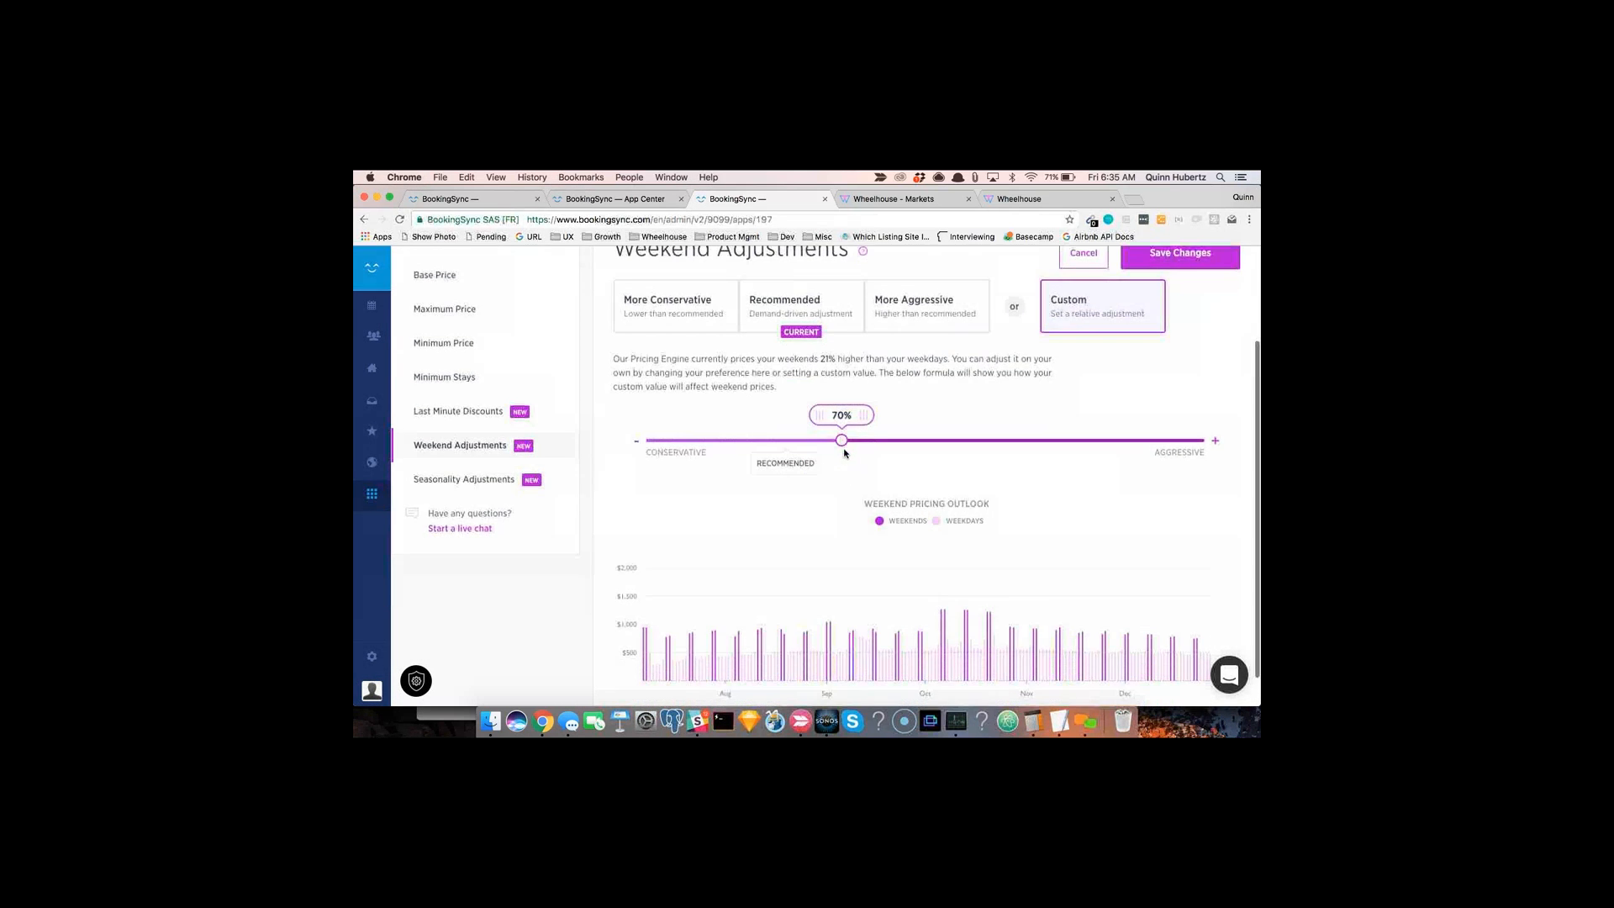
left_click_drag(843, 415, 875, 415)
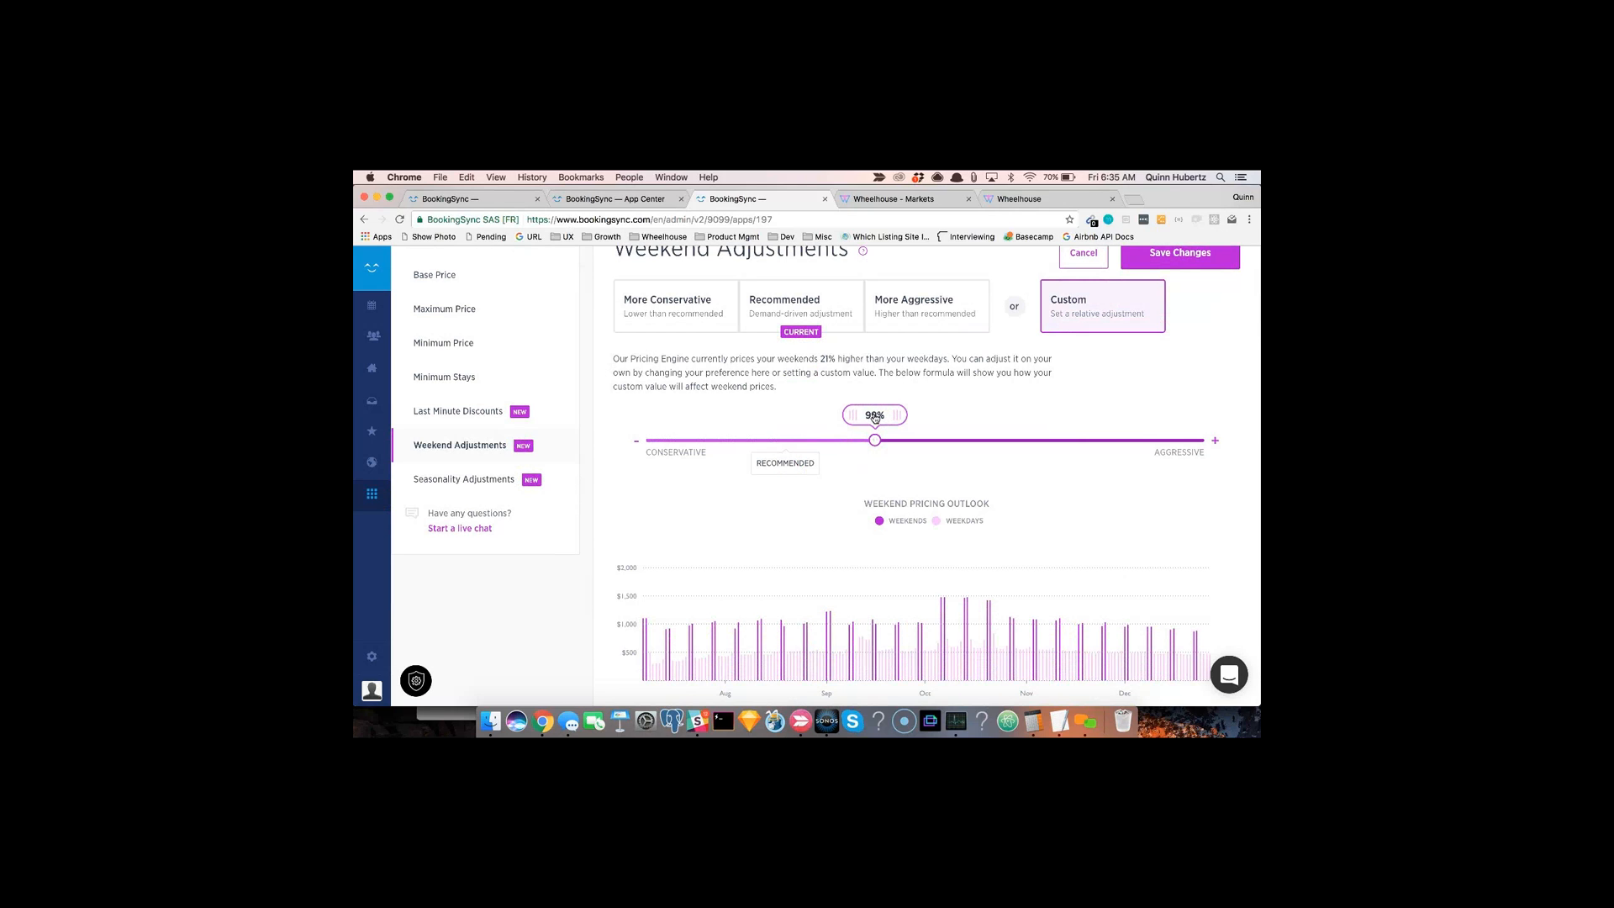
mouse_move(852, 420)
left_mouse_down()
mouse_move(787, 426)
mouse_move(820, 425)
left_mouse_up()
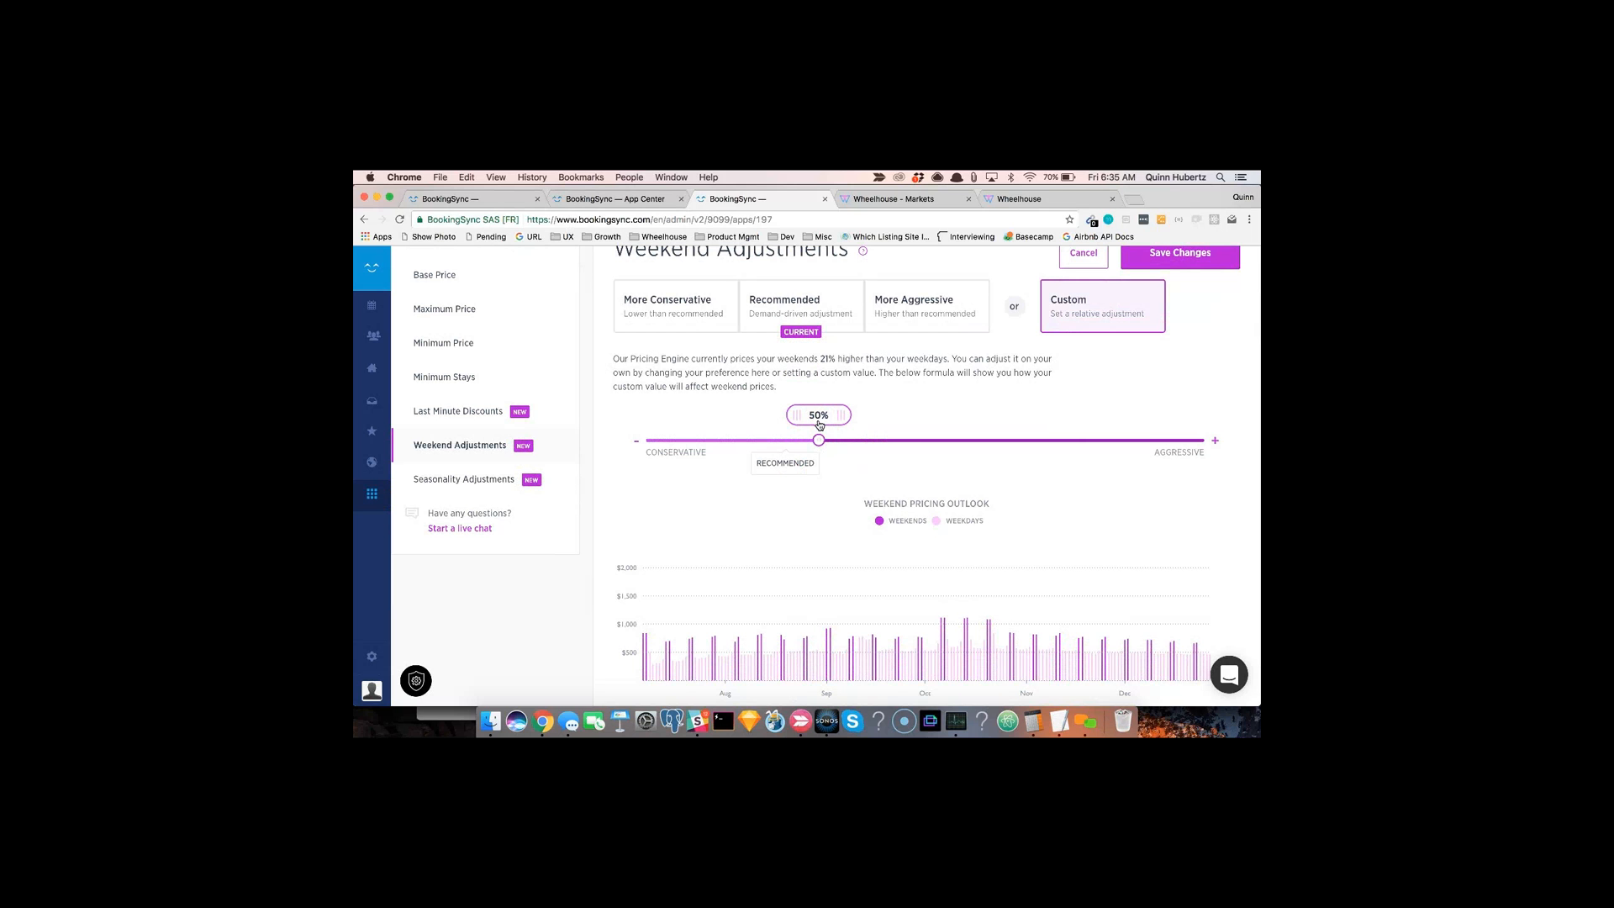
left_click_drag(831, 426, 807, 423)
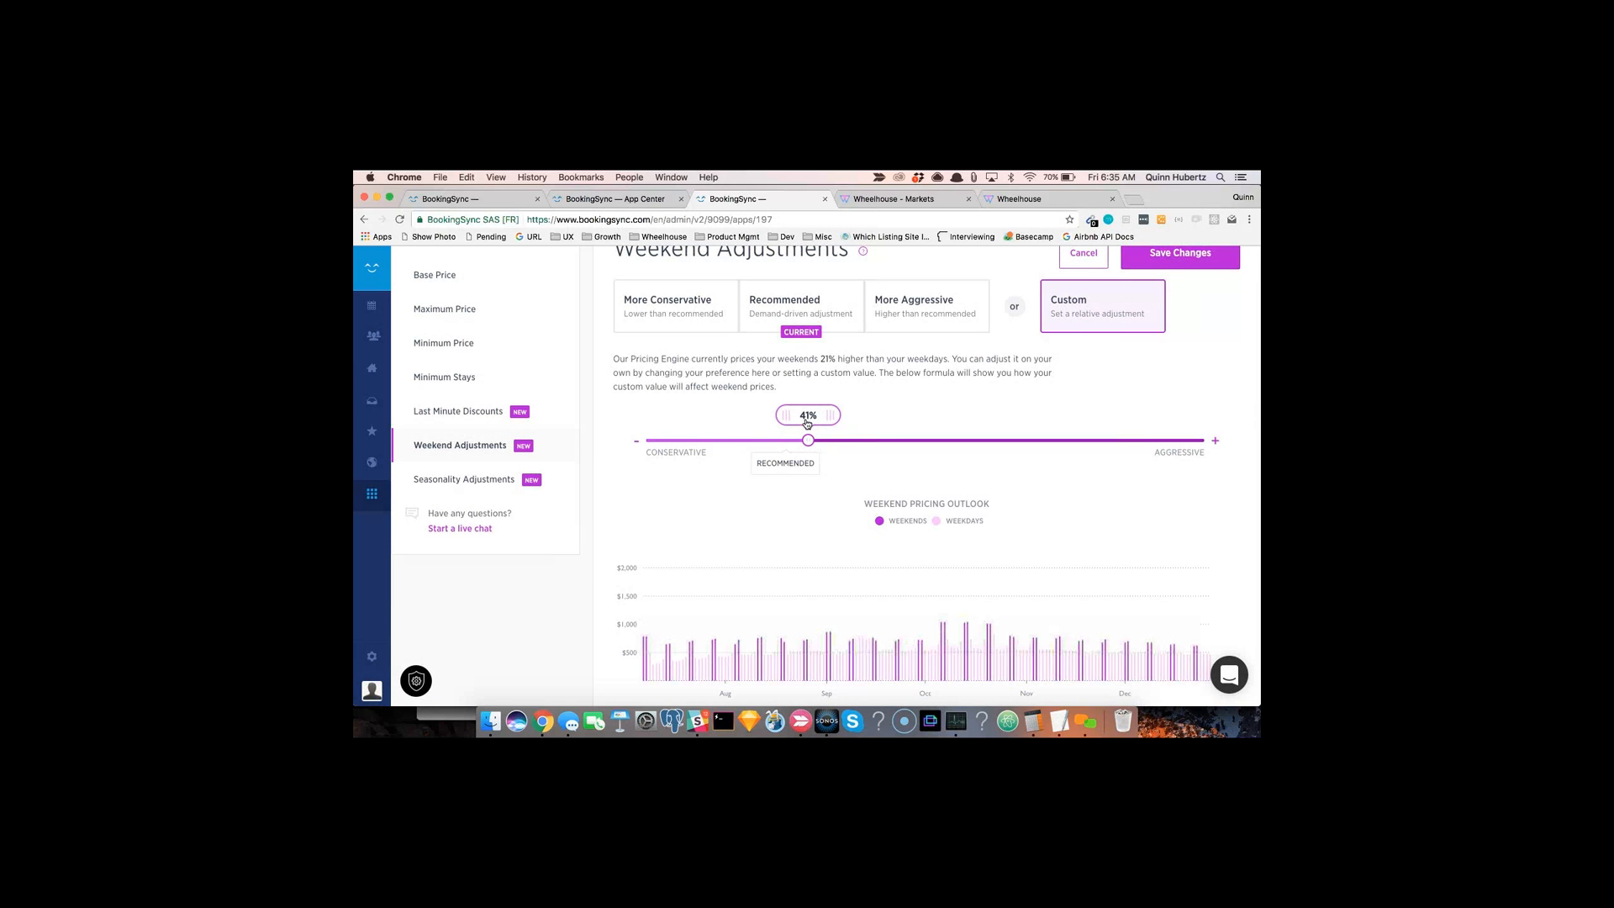
Step: Open Seasonality Adjustments, discarding the unsaved weekend changes
left_click(451, 481)
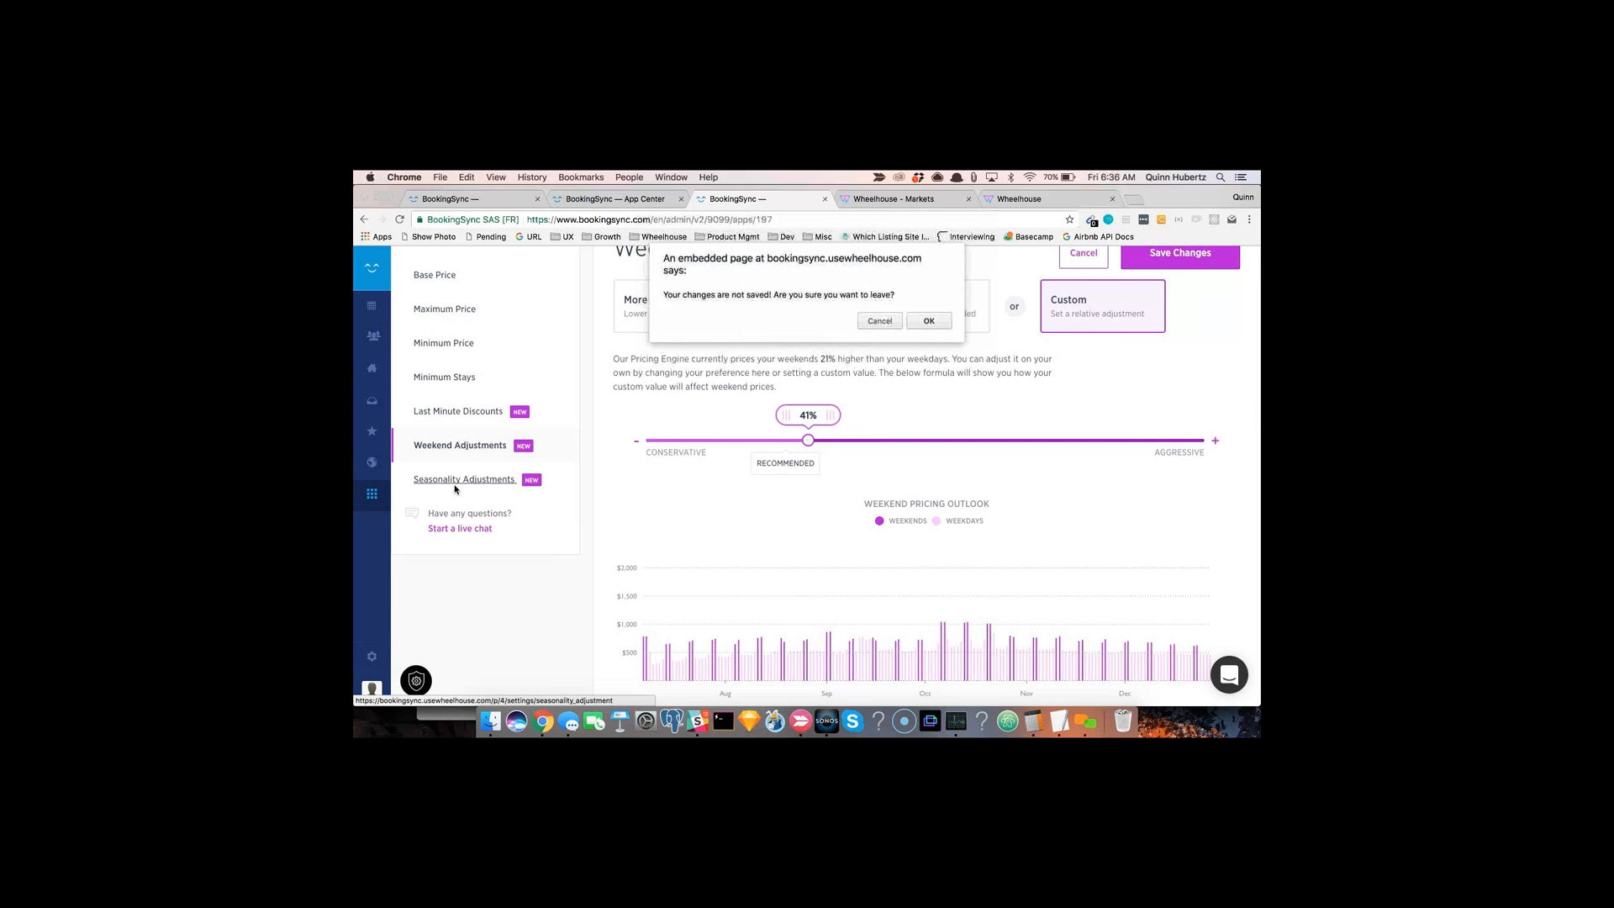
left_click(943, 320)
scroll(695, 541, "down", 2)
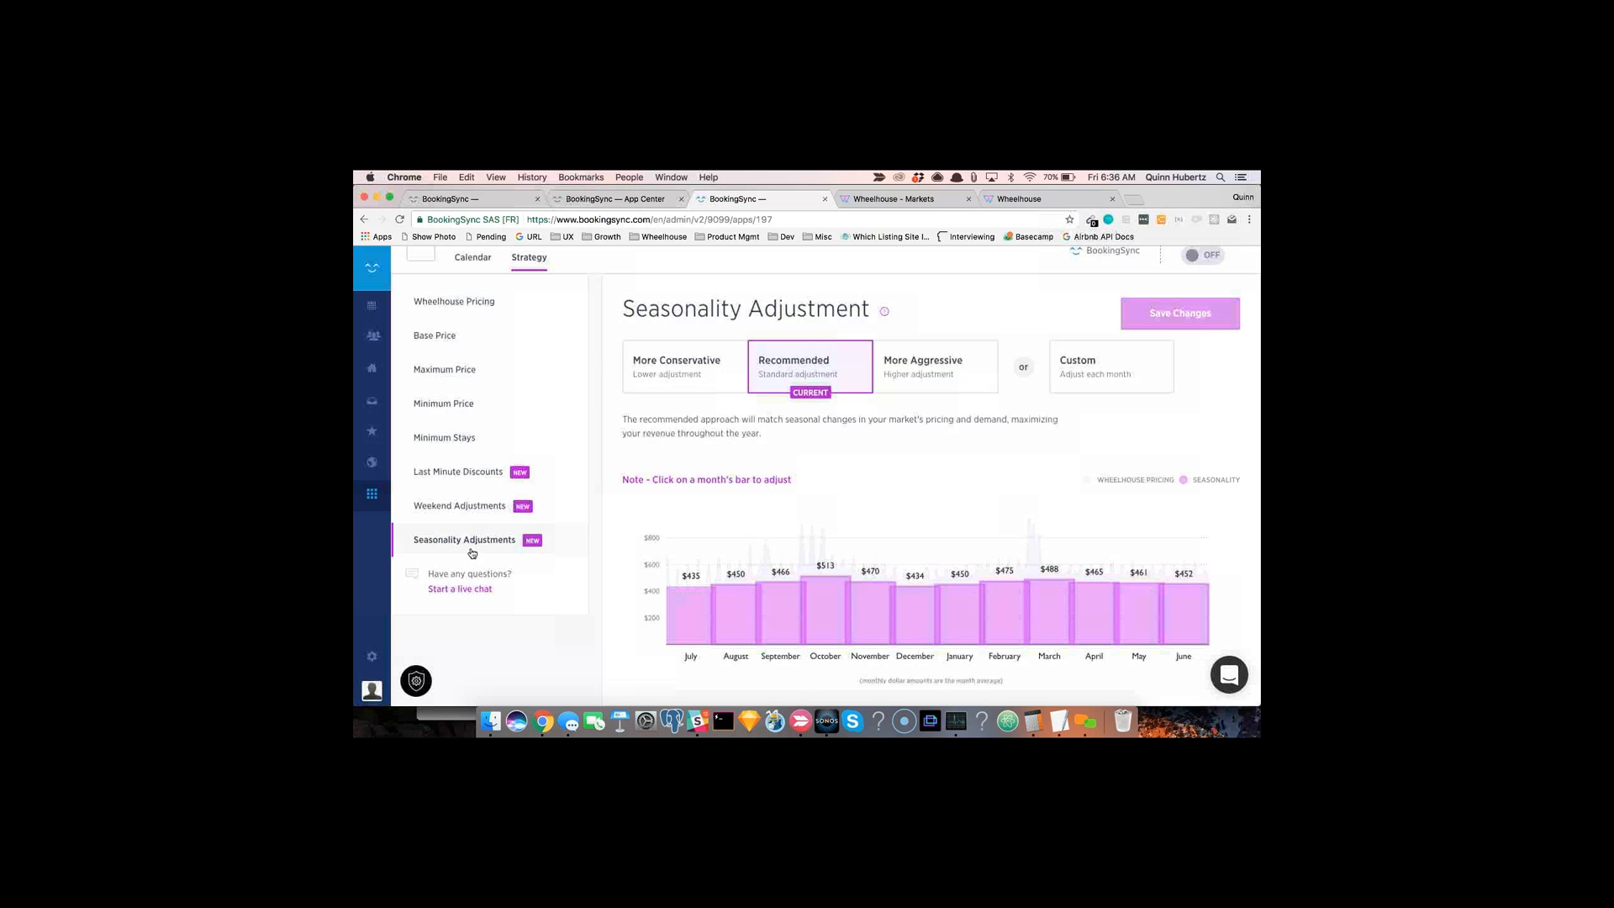
Step: Customize monthly seasonality: October $700, November $615, March $700, December $312 and January $293
left_click(824, 606)
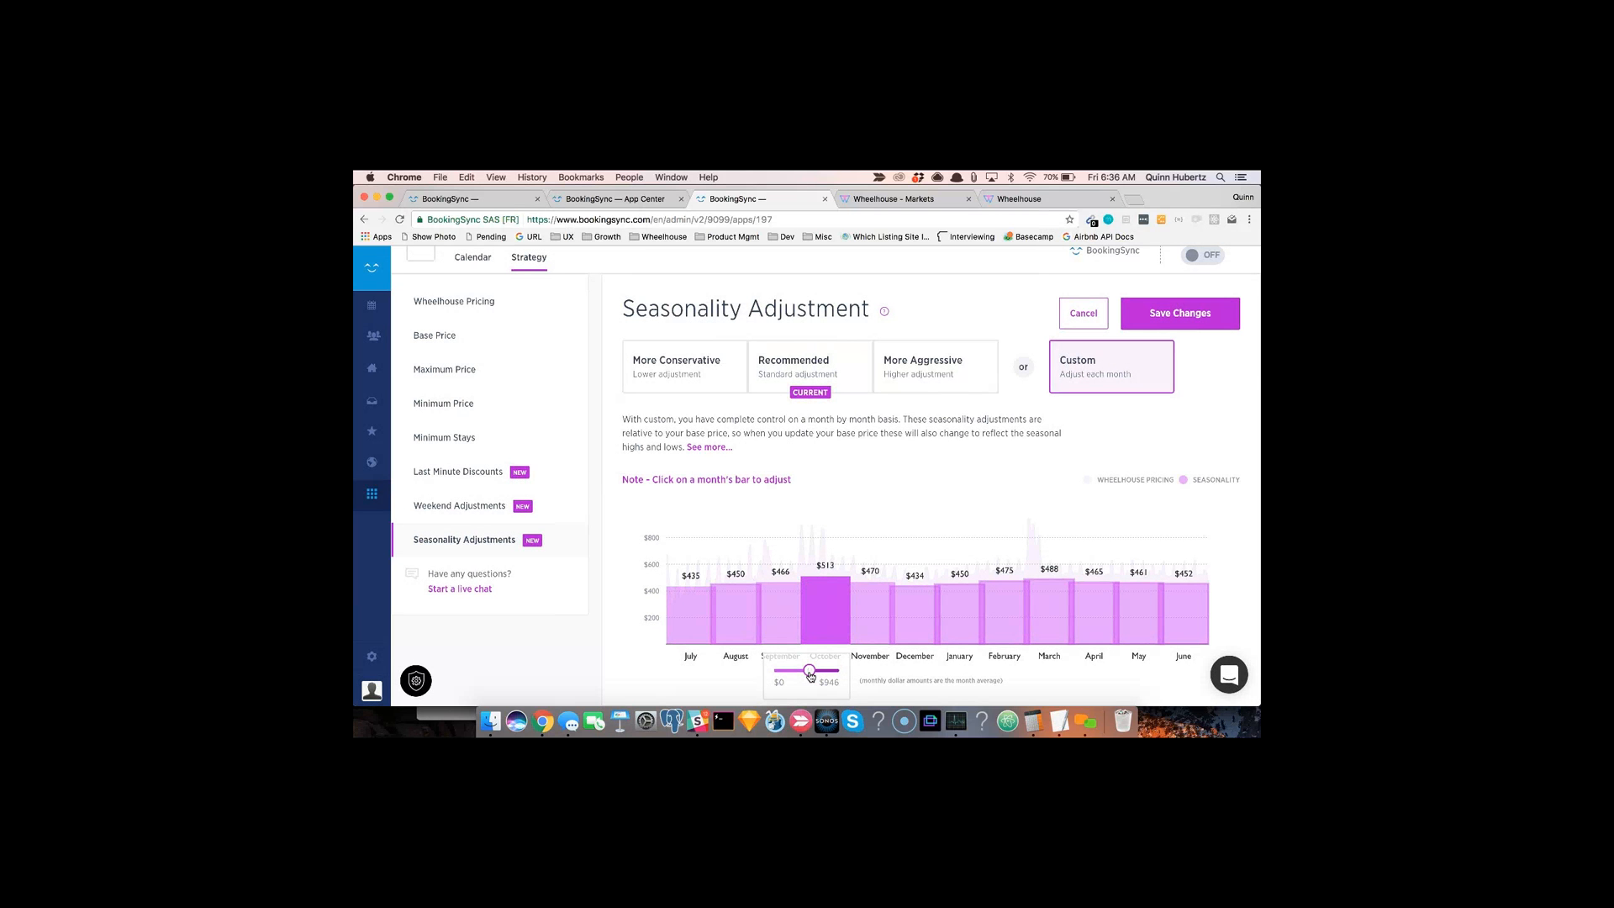
left_click_drag(810, 675, 867, 671)
left_click(871, 634)
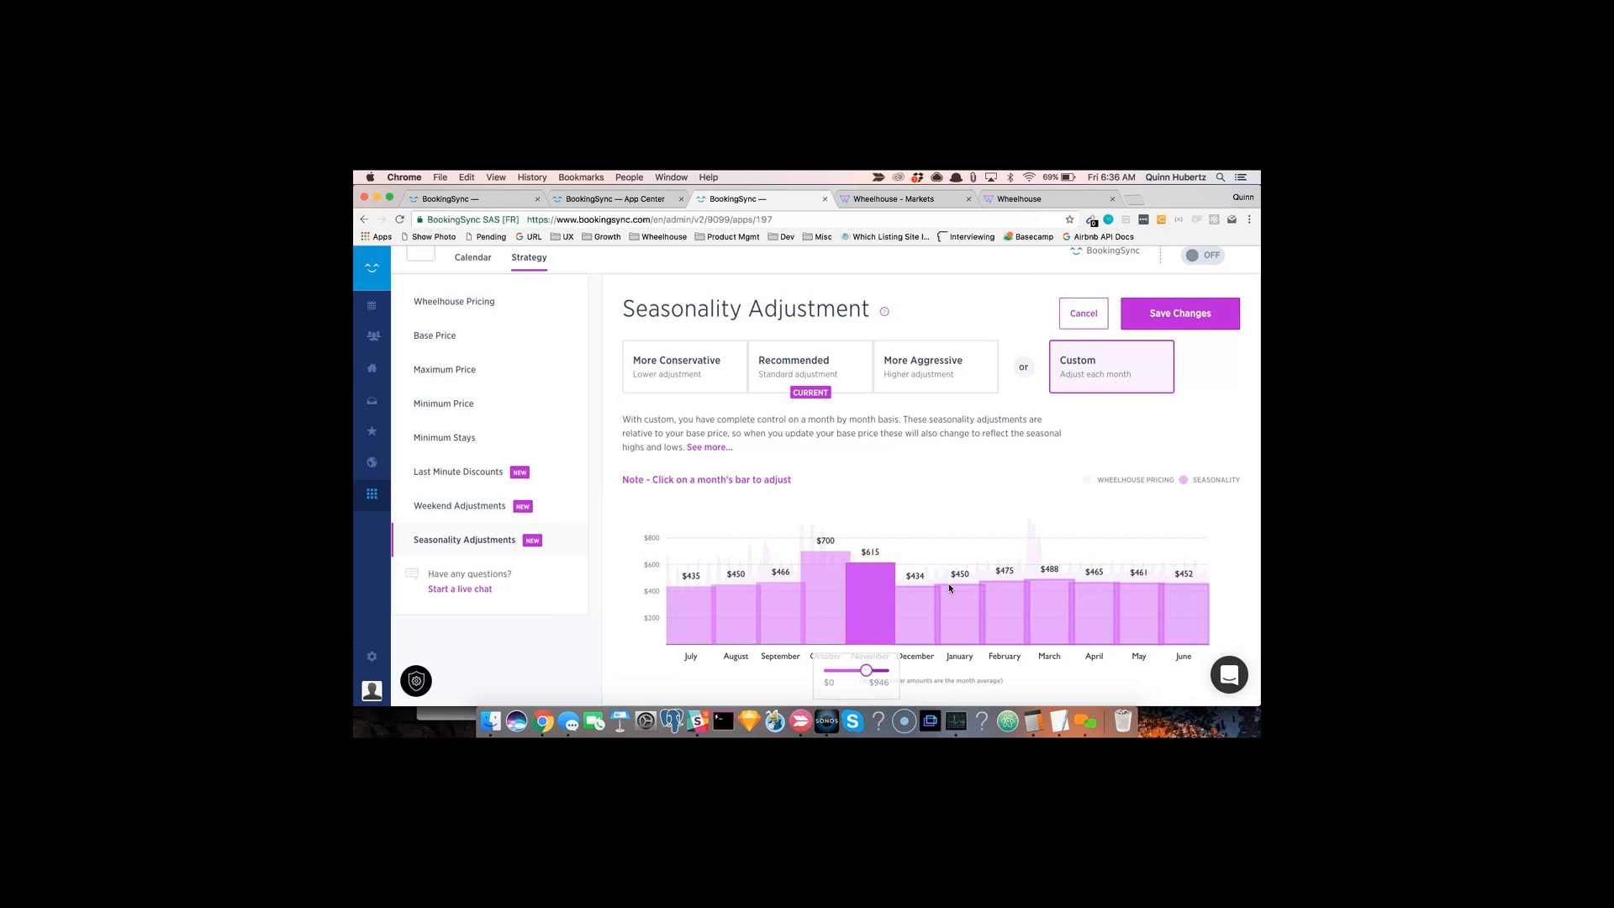
left_click(1047, 606)
left_click_drag(1056, 670, 1072, 670)
left_click(959, 614)
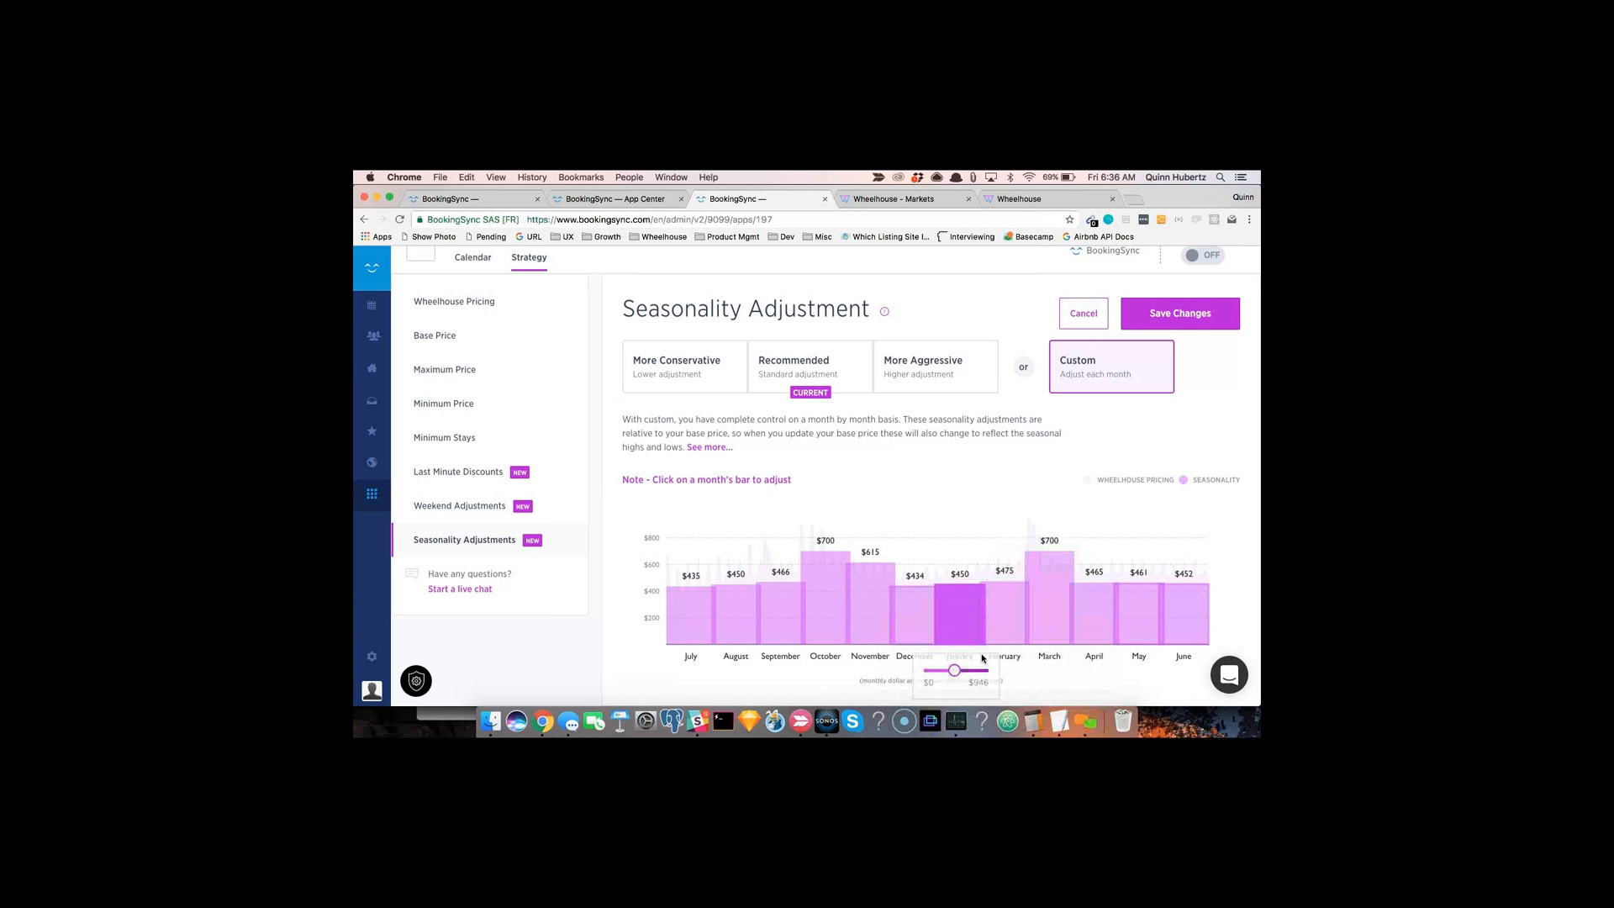
left_click_drag(954, 670, 894, 670)
left_click(926, 629)
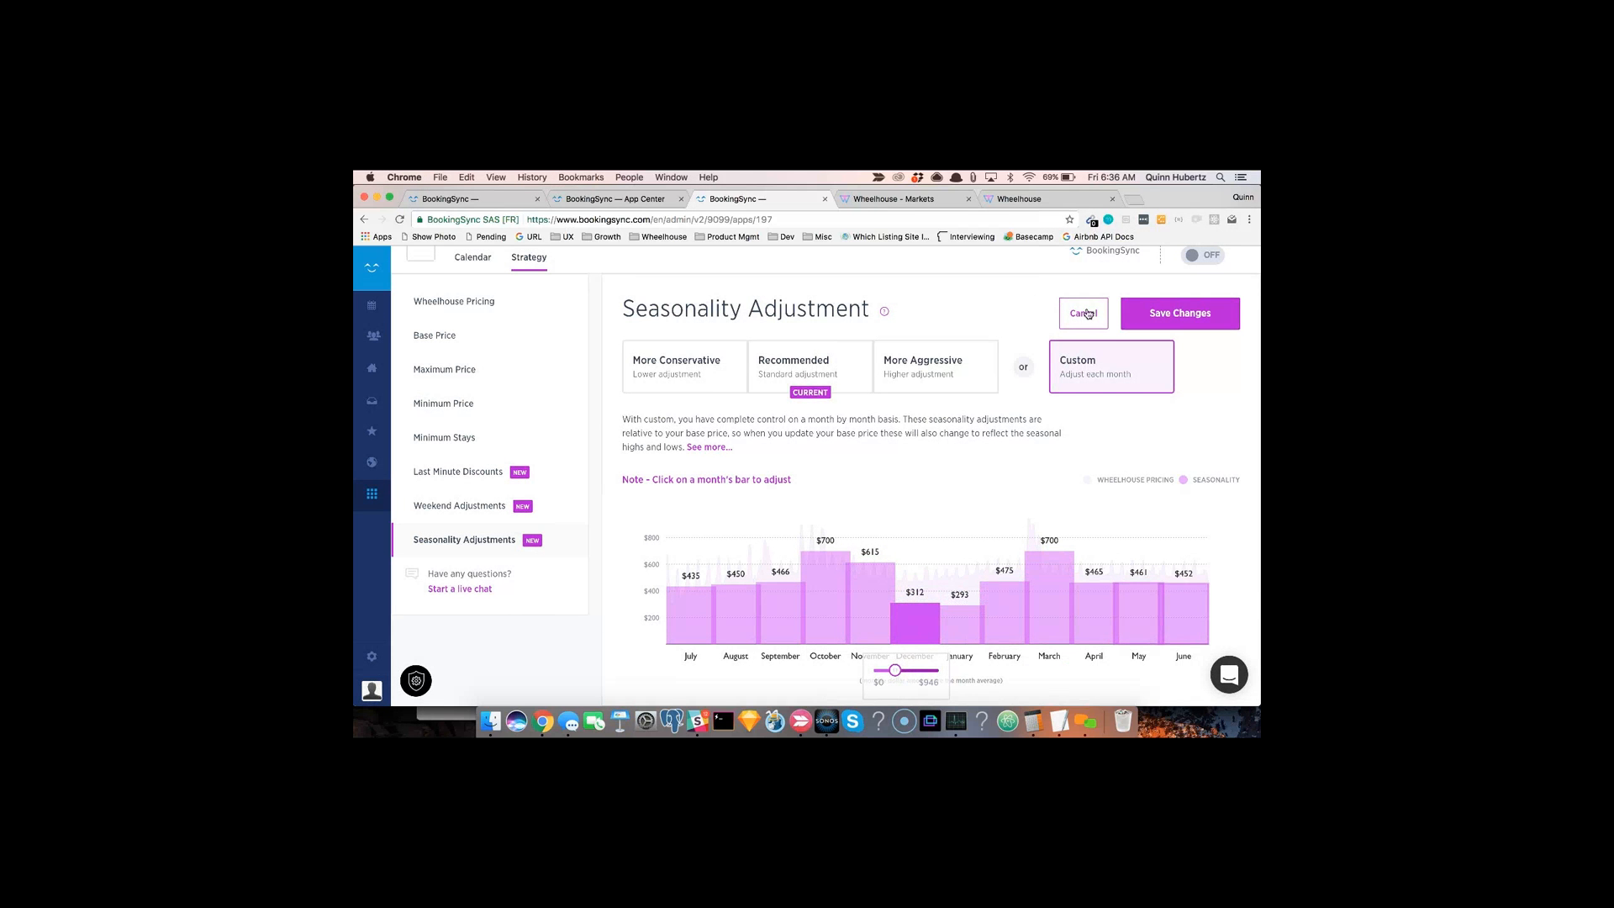
Step: Select the Recommended seasonality adjustment, save the changes and dismiss the notice
left_click(788, 377)
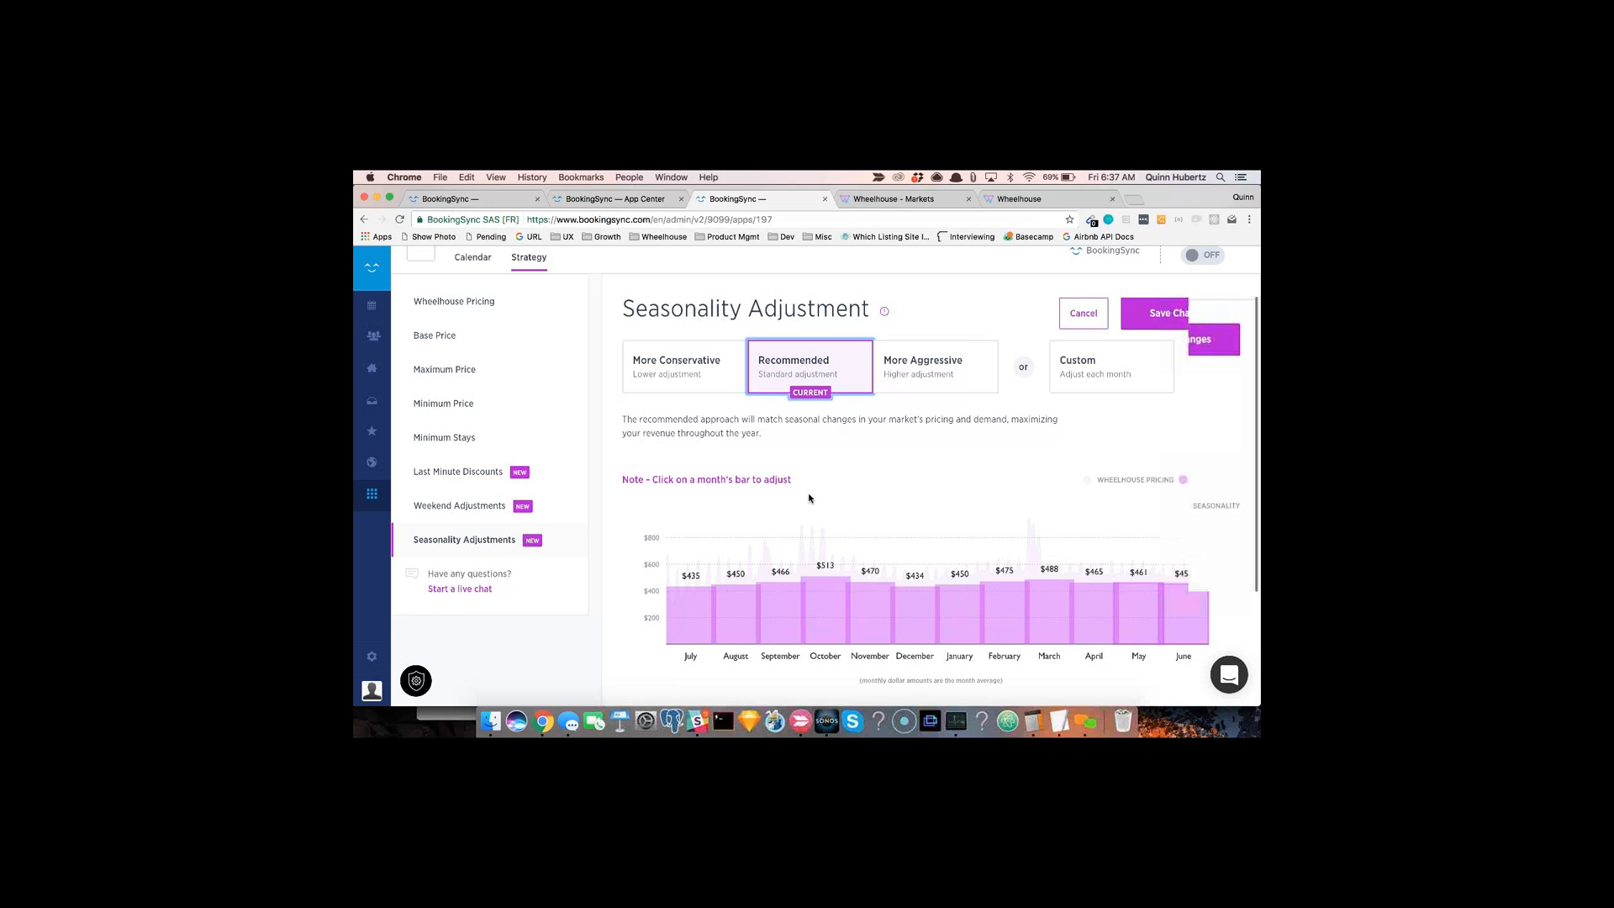
scroll(809, 498, "up", 2)
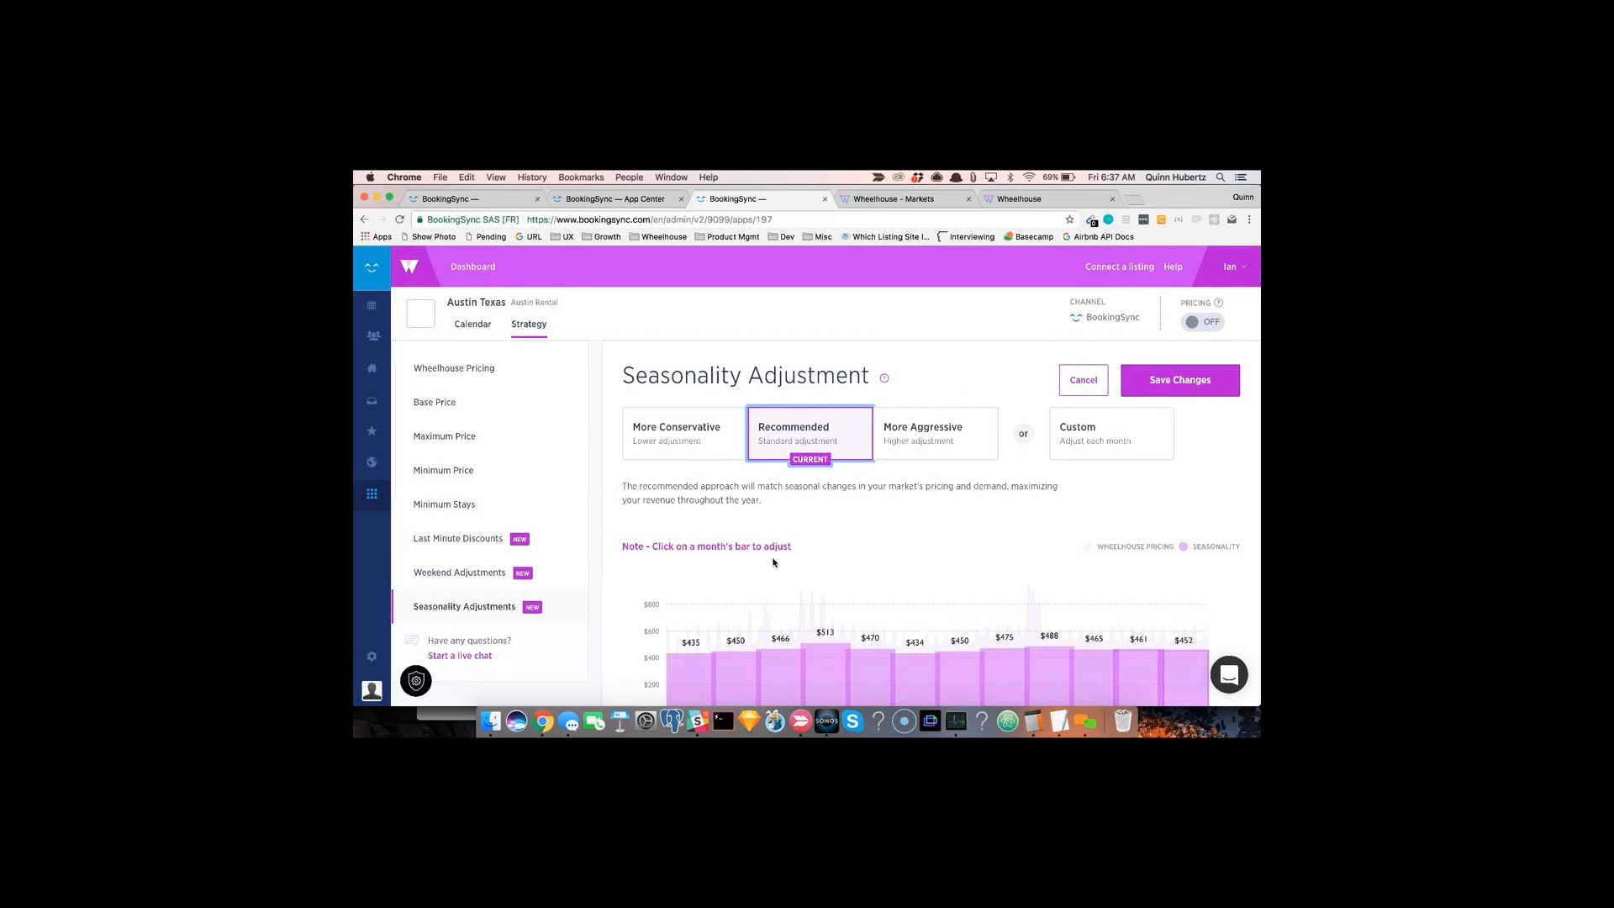
left_click(1172, 388)
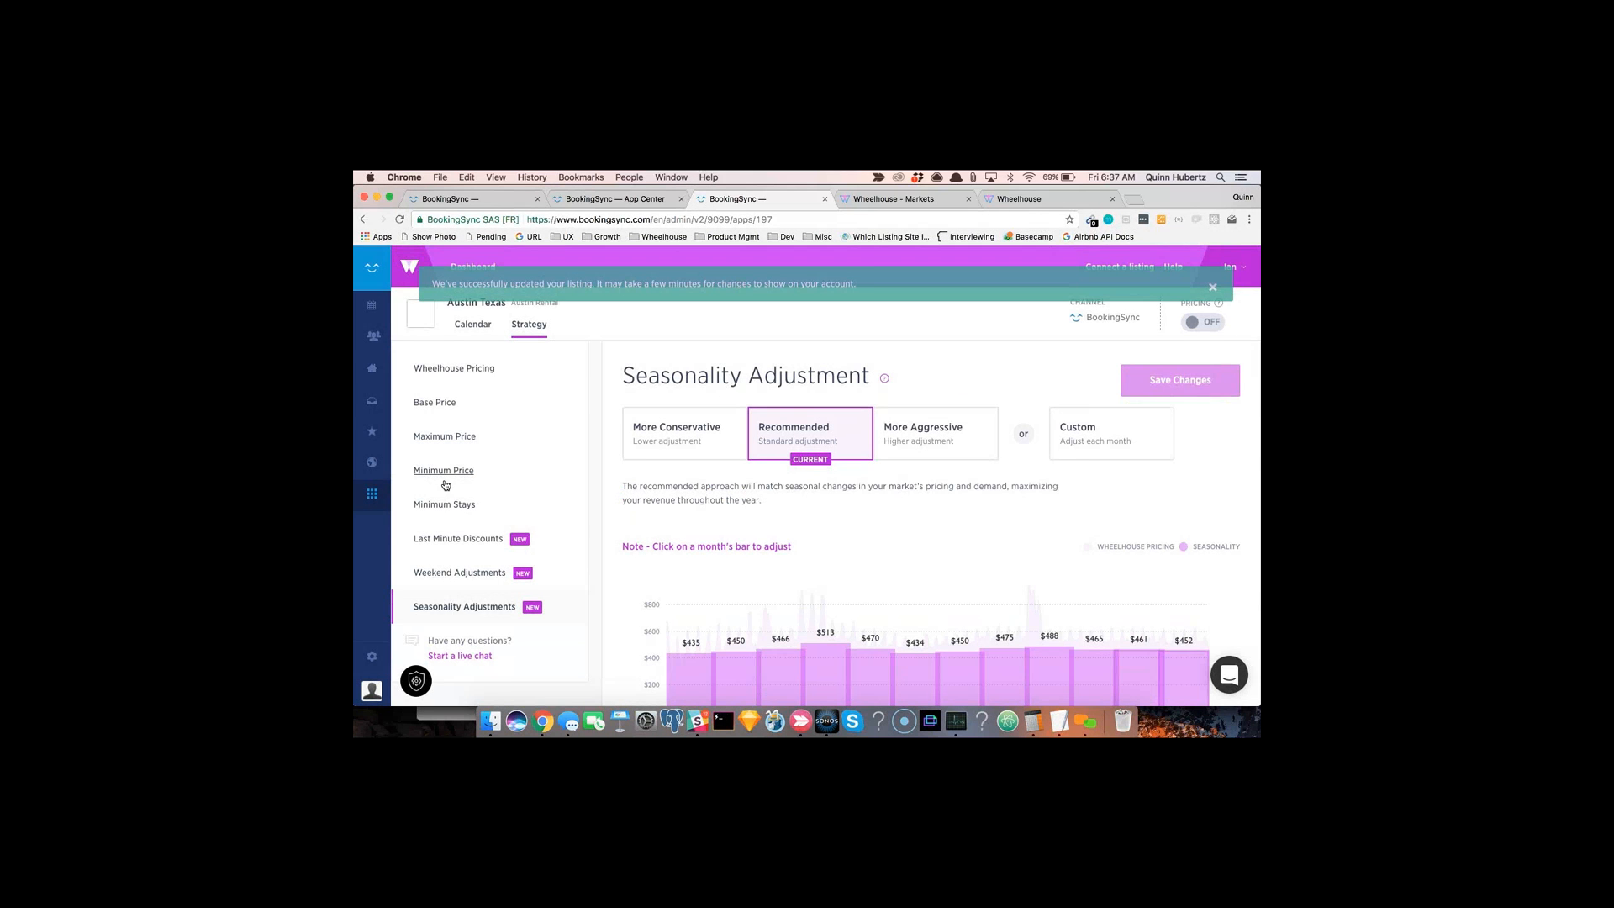
left_click(1213, 288)
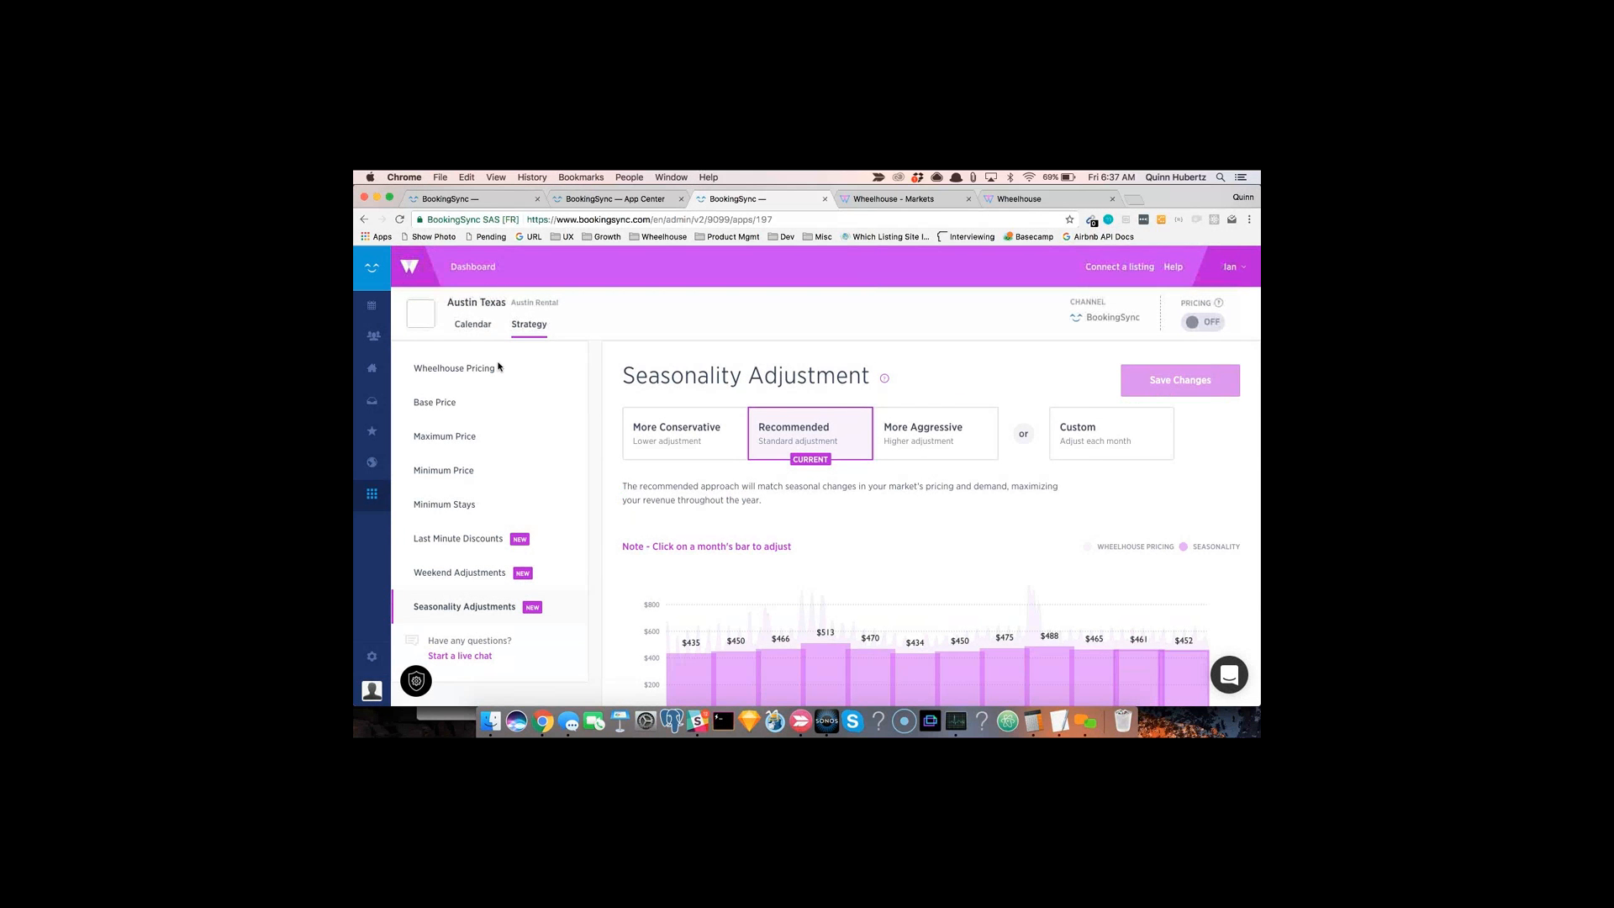
Step: Open the listing's Calendar tab and scroll through its nightly prices
left_click(473, 326)
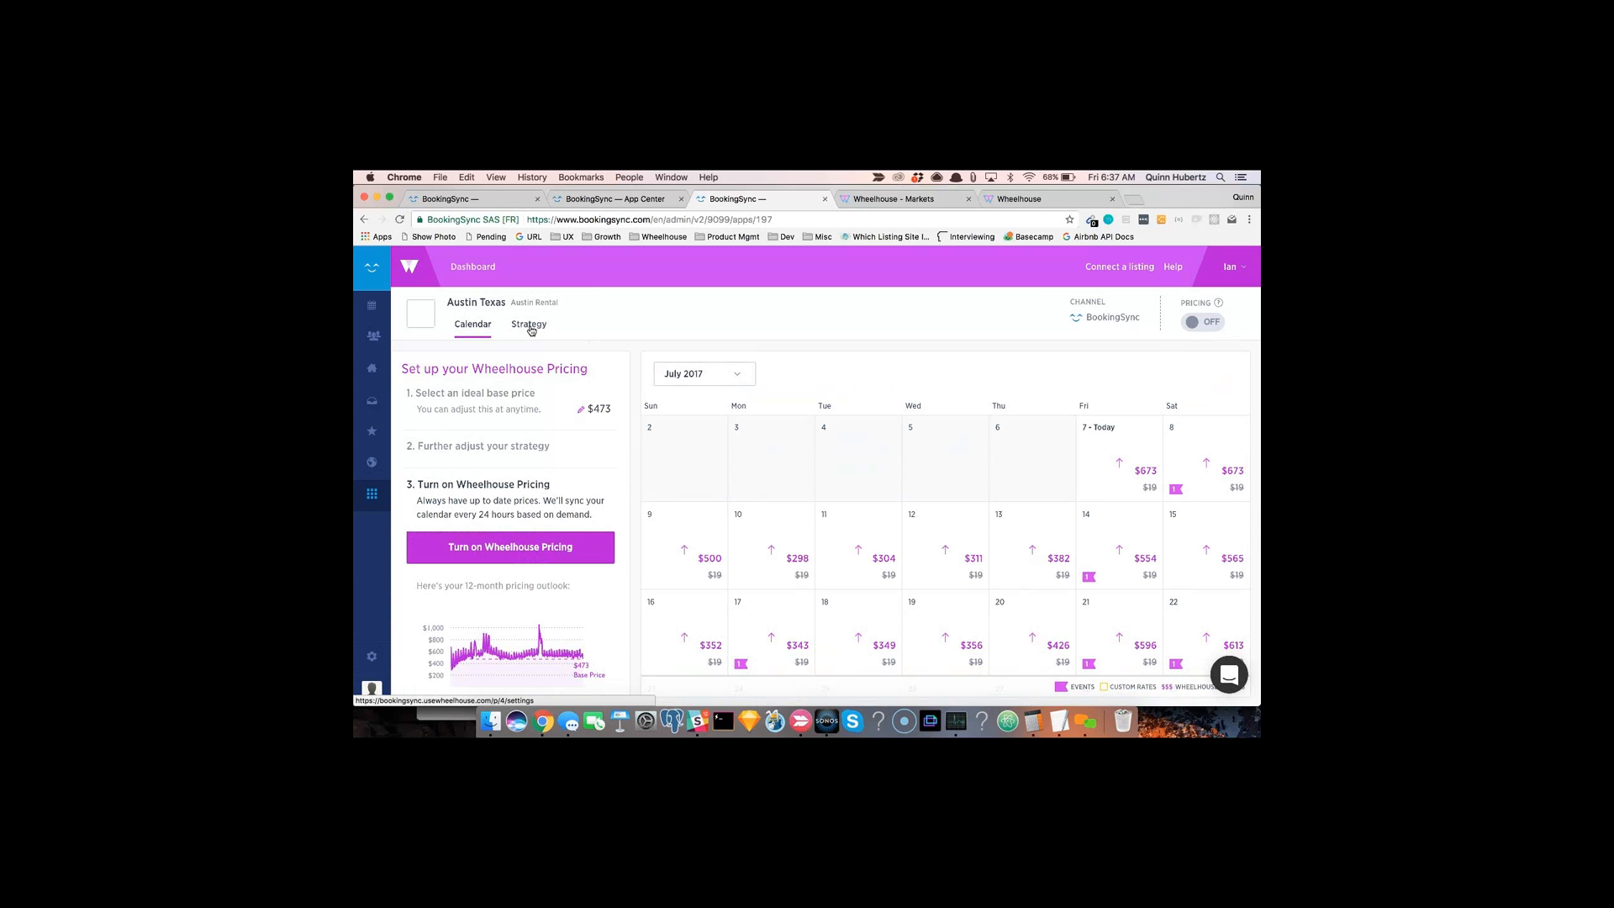
scroll(923, 497, "down", 5)
scroll(928, 499, "up", 5)
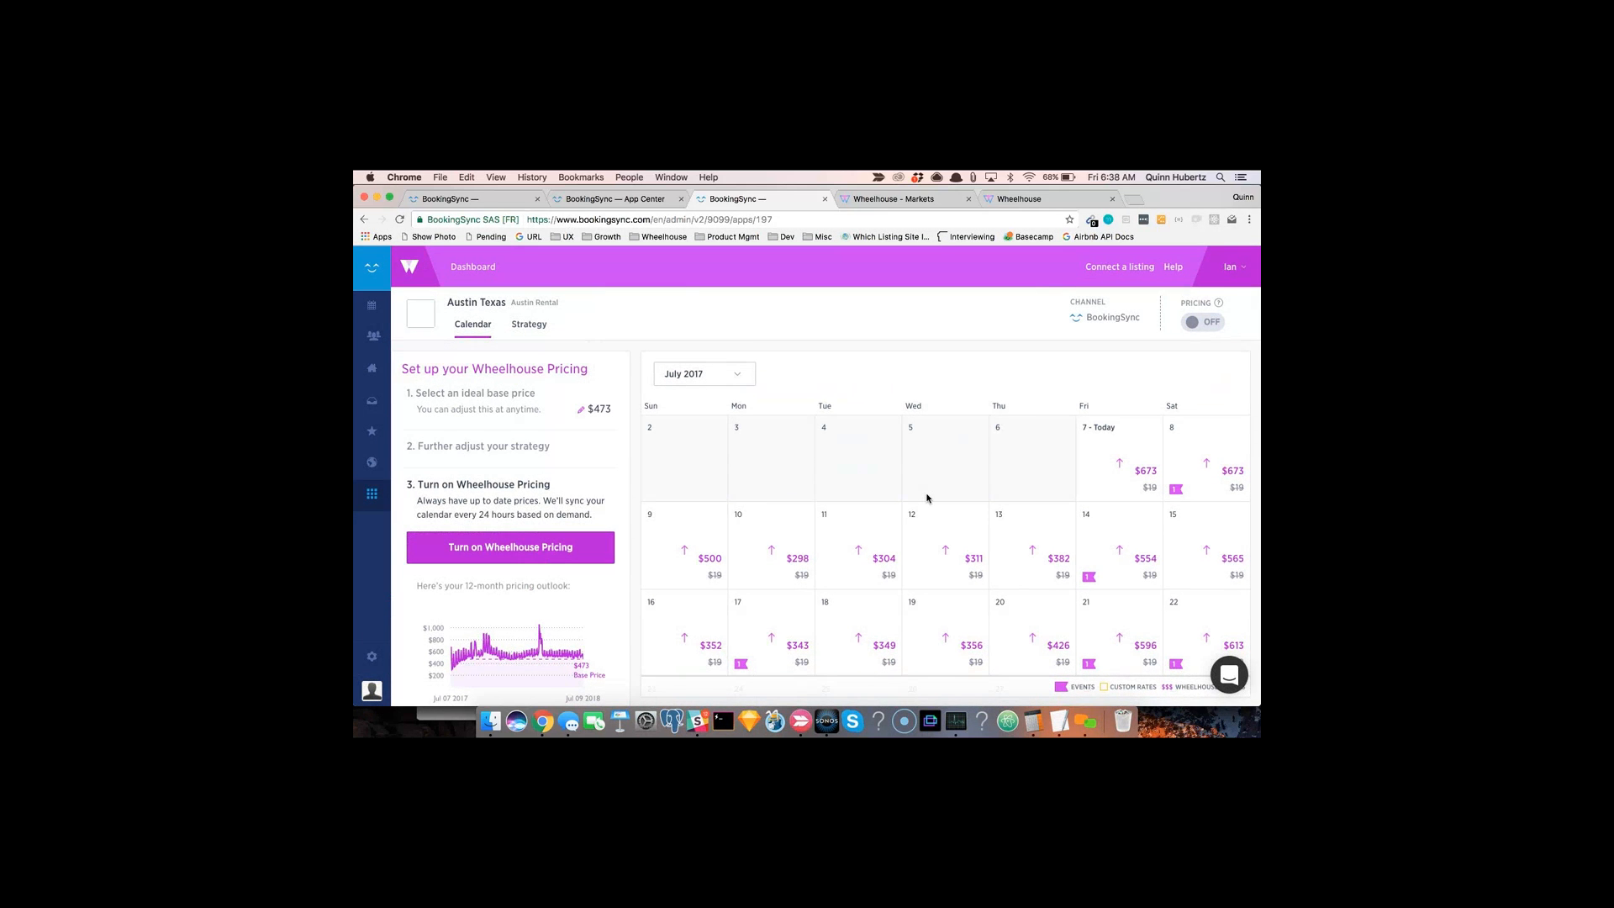